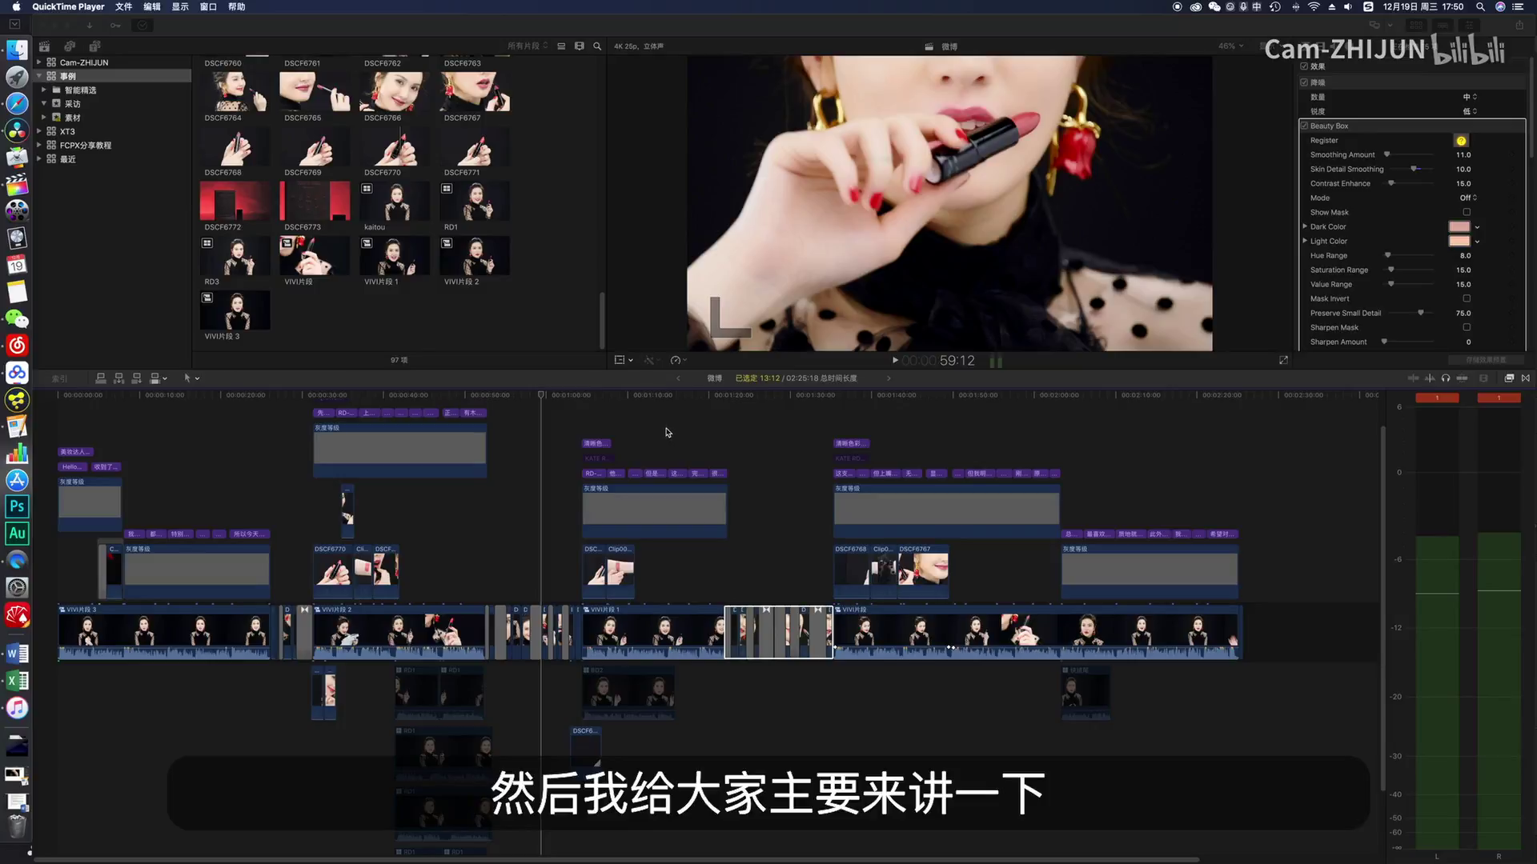
Step: Play part of the lipstick showcase section located just before the final talking segment in the timeline
{"action": "scroll", "coordinate": [665, 437], "scroll_direction": "down", "scroll_amount": 3}
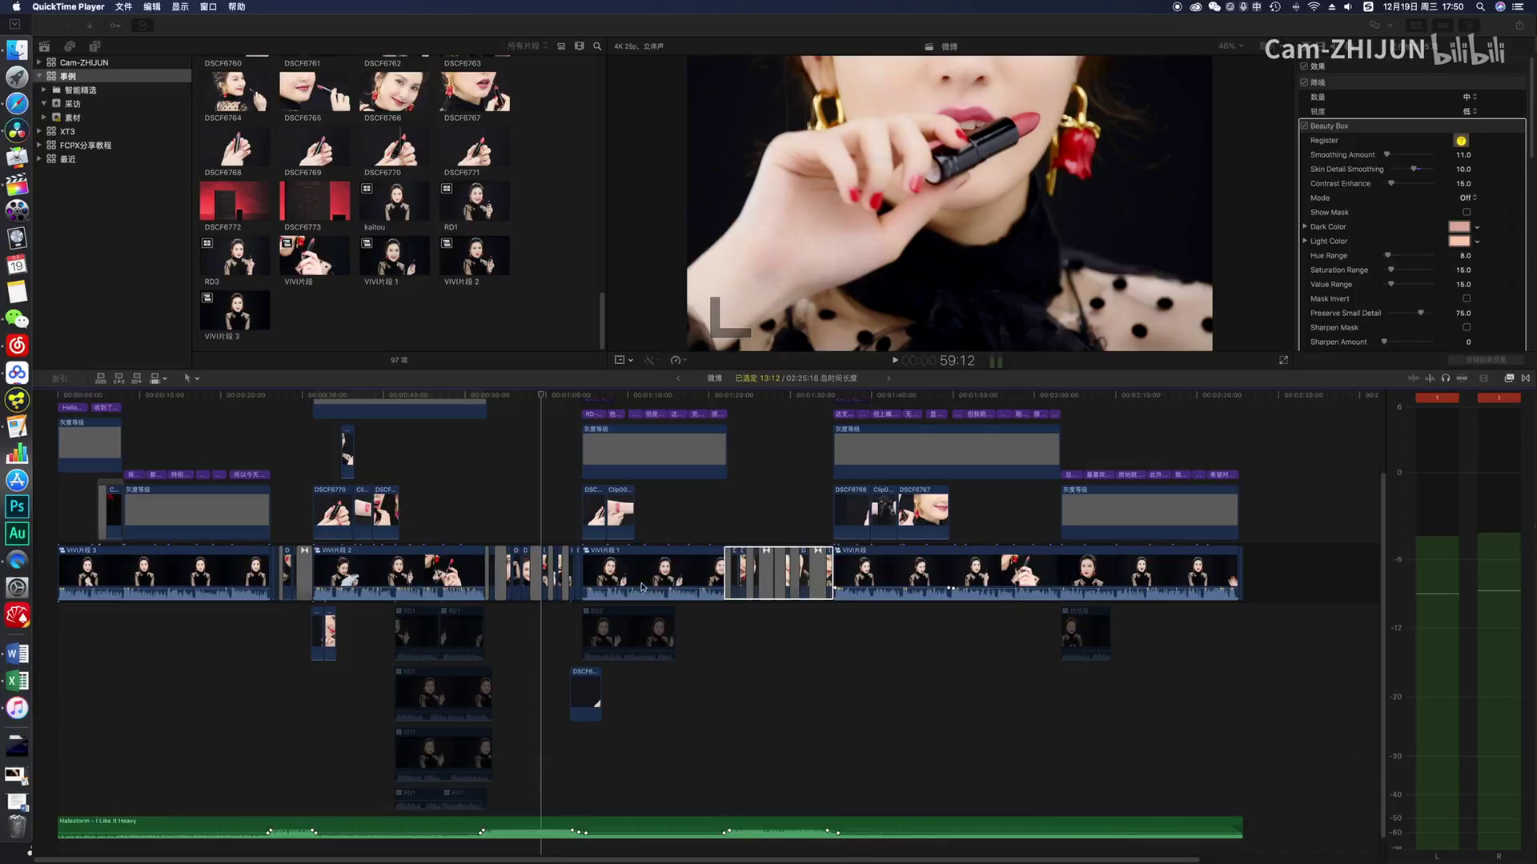
{"action": "scroll", "coordinate": [621, 590], "scroll_direction": "up", "scroll_amount": 3}
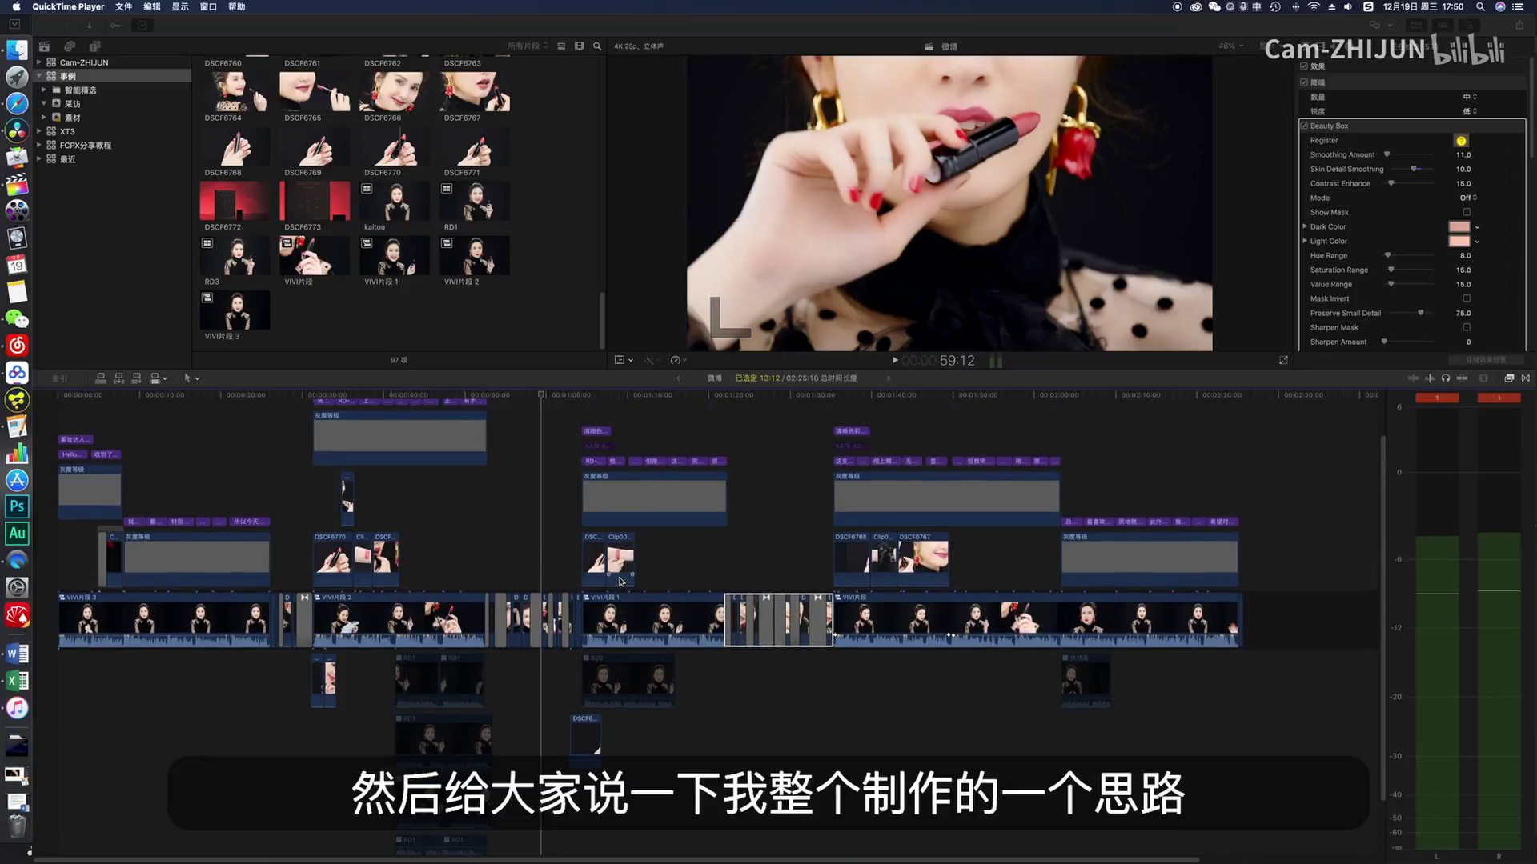
{"action": "scroll", "coordinate": [620, 581], "scroll_direction": "up", "scroll_amount": 3}
{"action": "scroll", "coordinate": [619, 581], "scroll_direction": "down", "scroll_amount": 4}
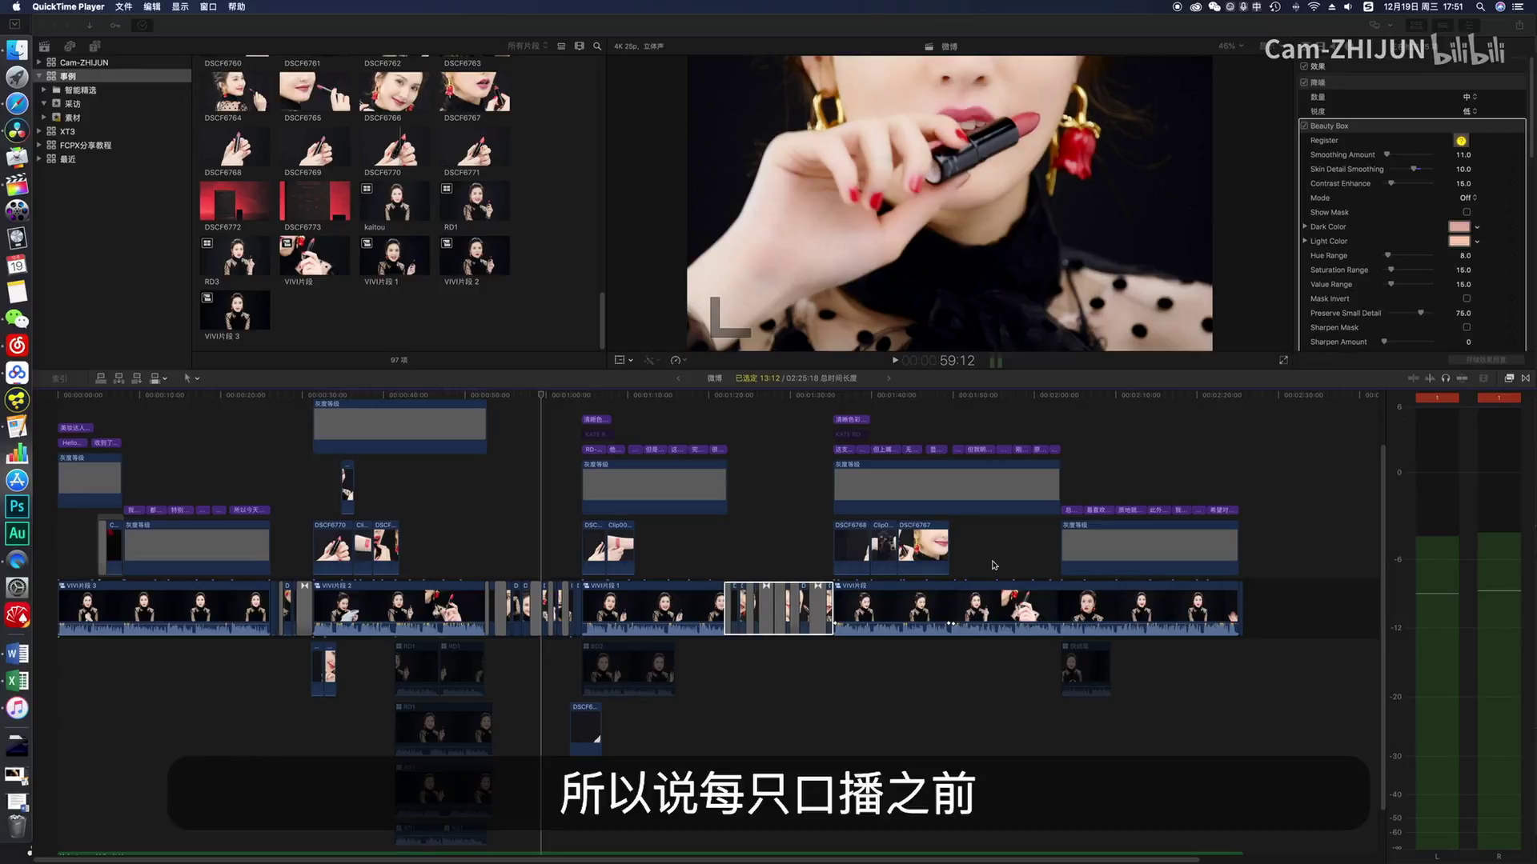
{"action": "left_click", "coordinate": [767, 520]}
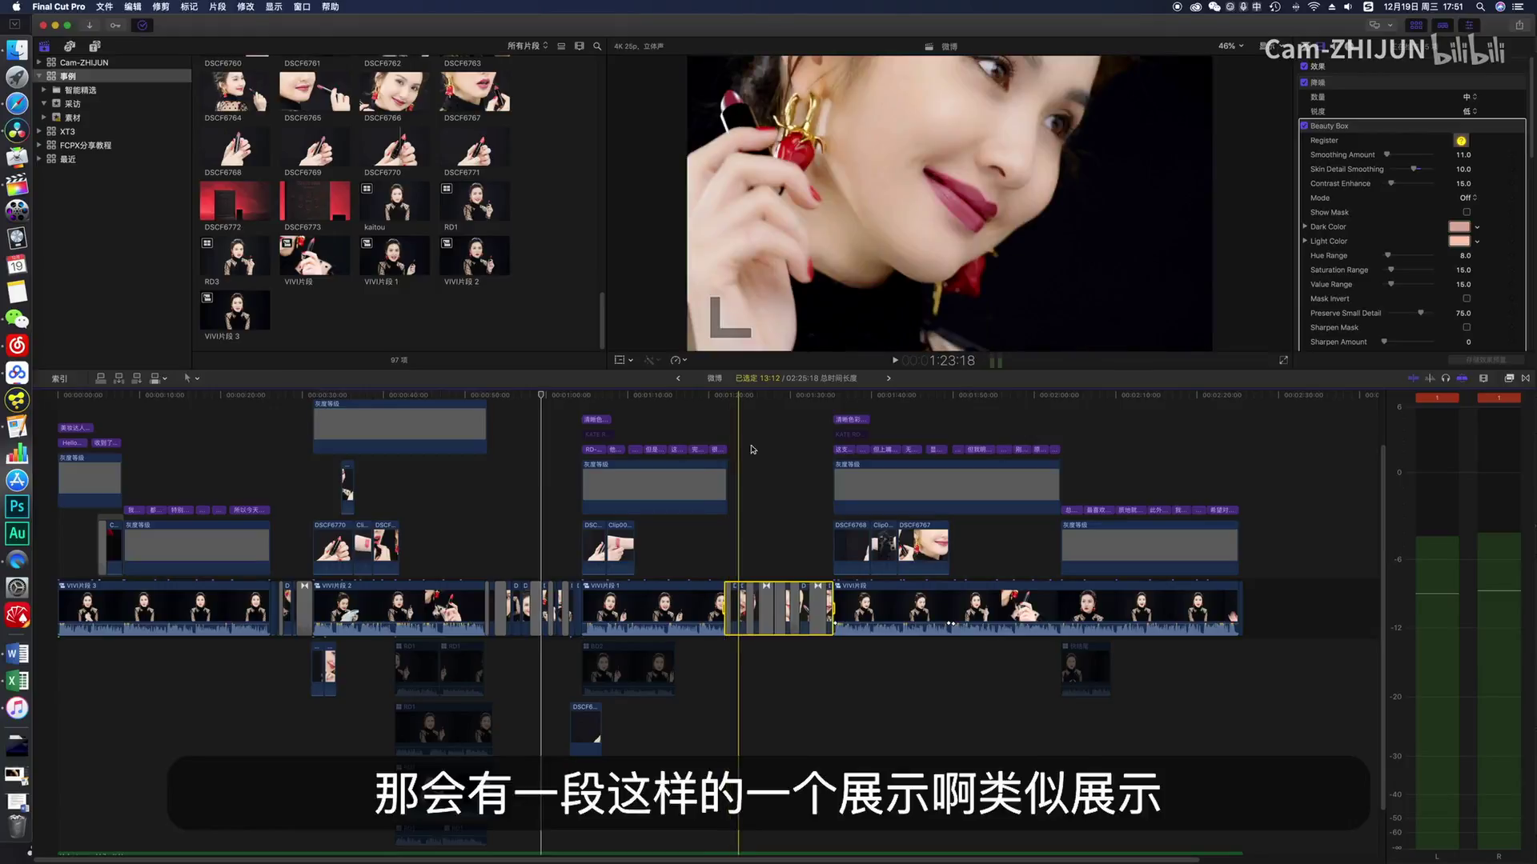
{"action": "key", "text": "space"}
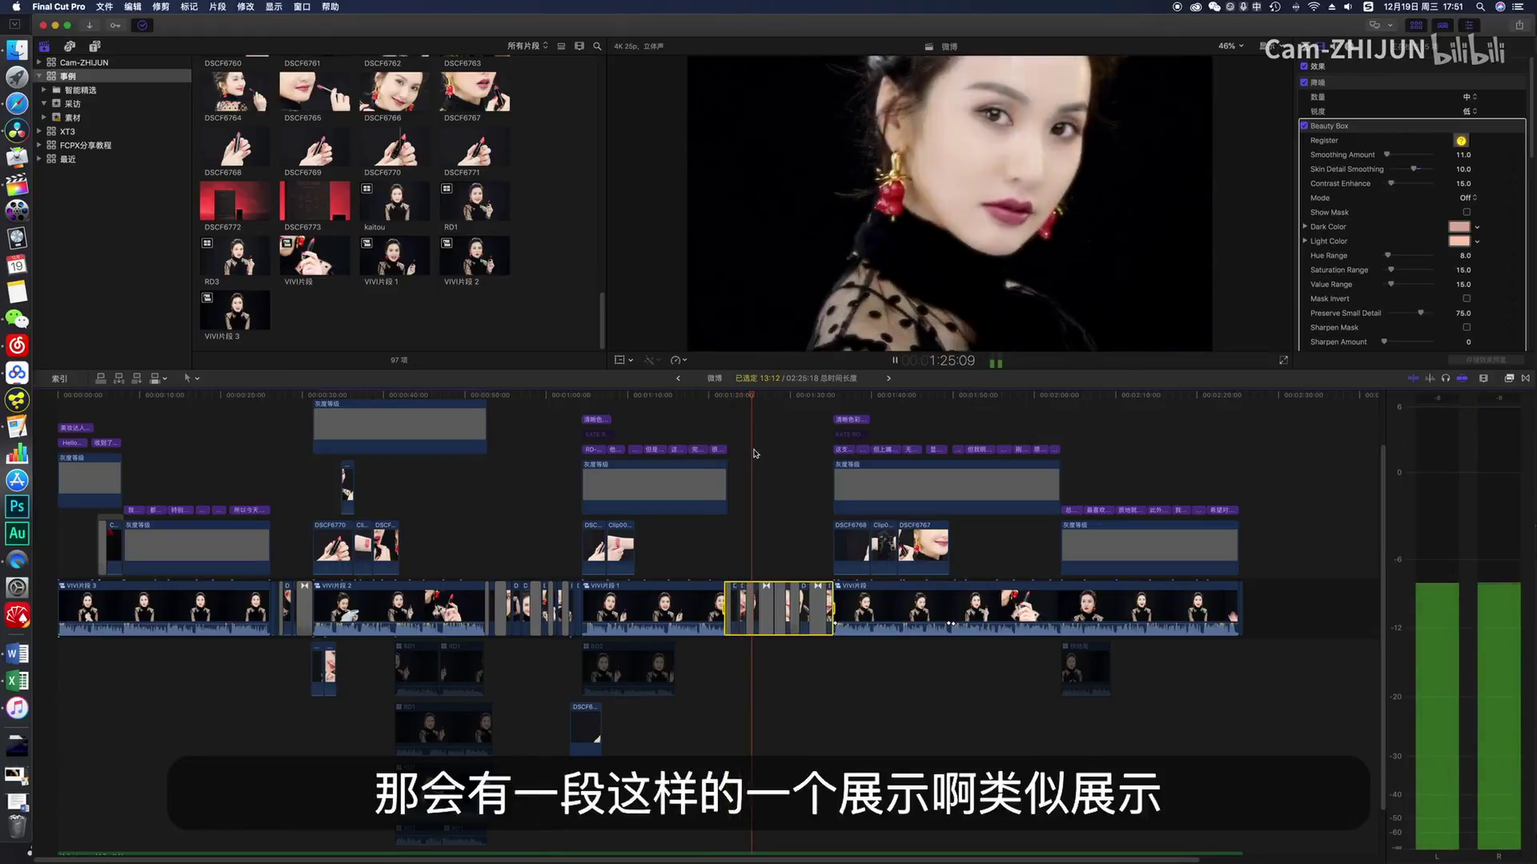
{"action": "key", "text": "space"}
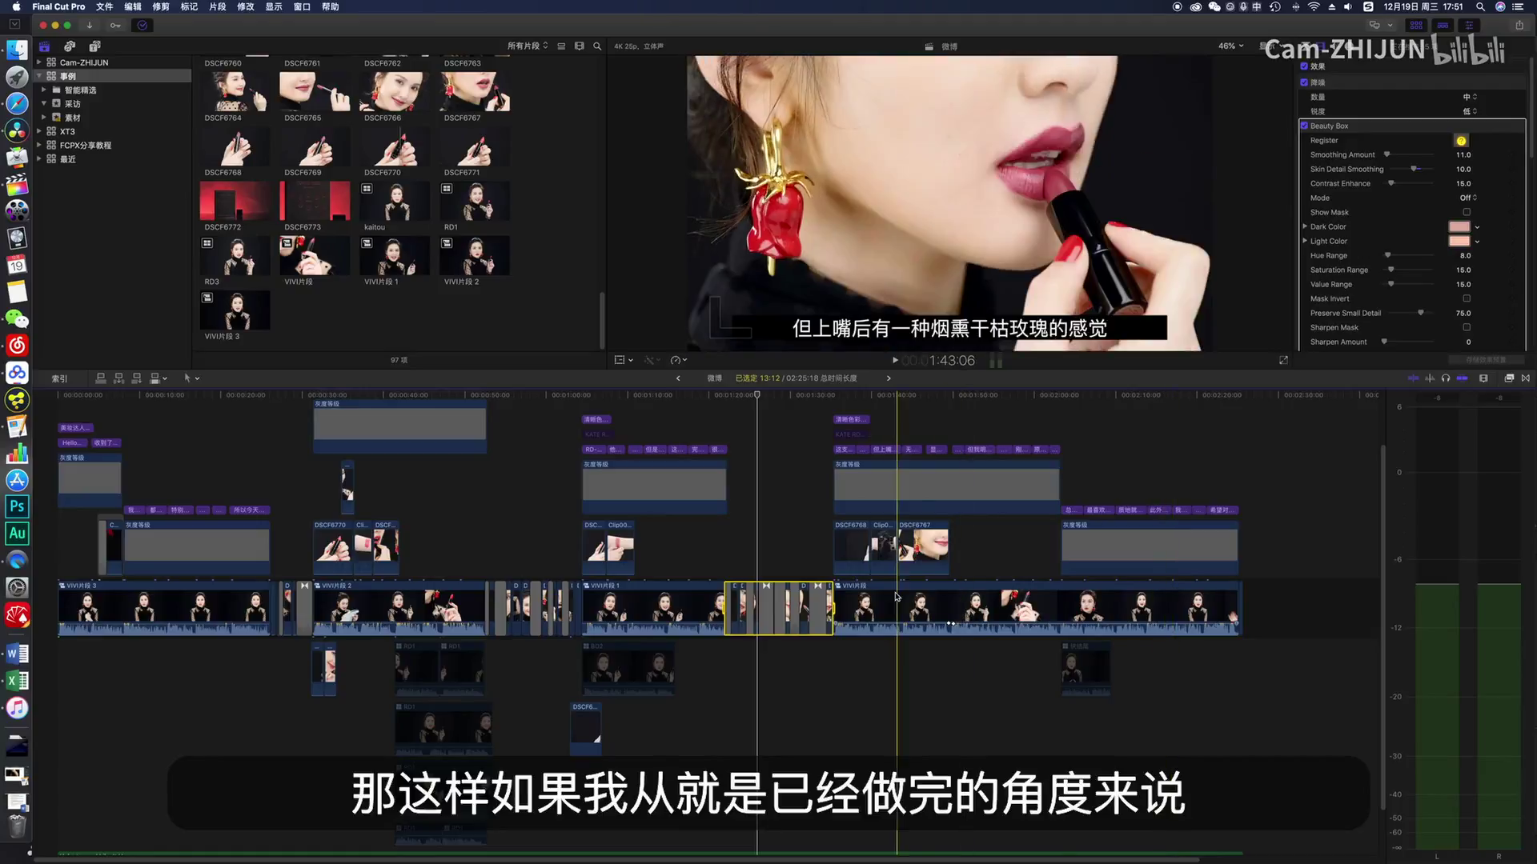
Step: Enlarge the browser and viewer area and look through the imported clips of the 事例 event
{"action": "scroll", "coordinate": [769, 585], "scroll_direction": "up", "scroll_amount": 2}
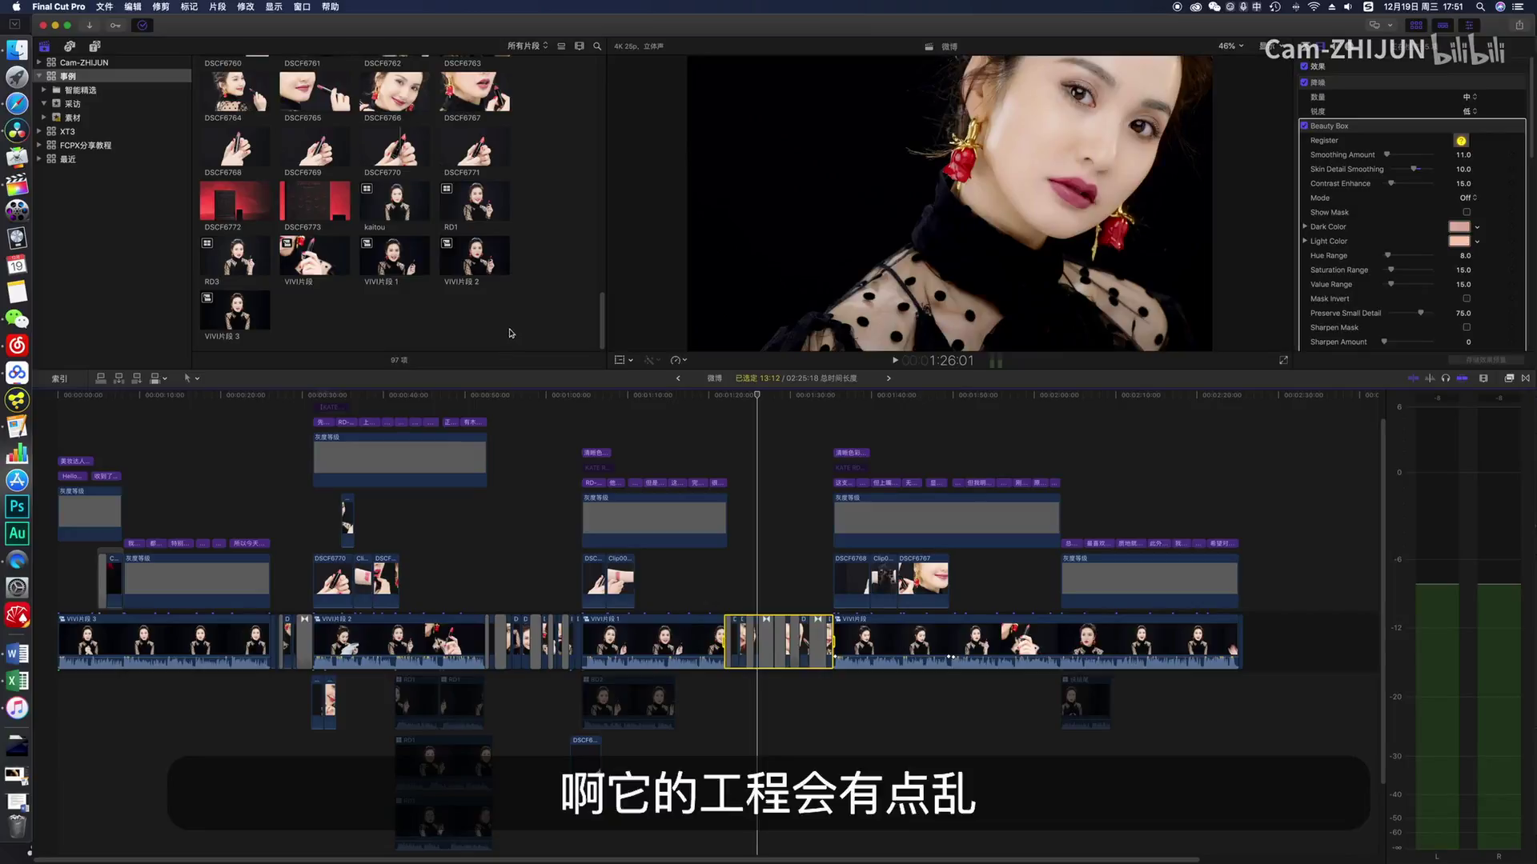
{"action": "scroll", "coordinate": [513, 335], "scroll_direction": "up", "scroll_amount": 8}
{"action": "scroll", "coordinate": [500, 316], "scroll_direction": "up", "scroll_amount": 5}
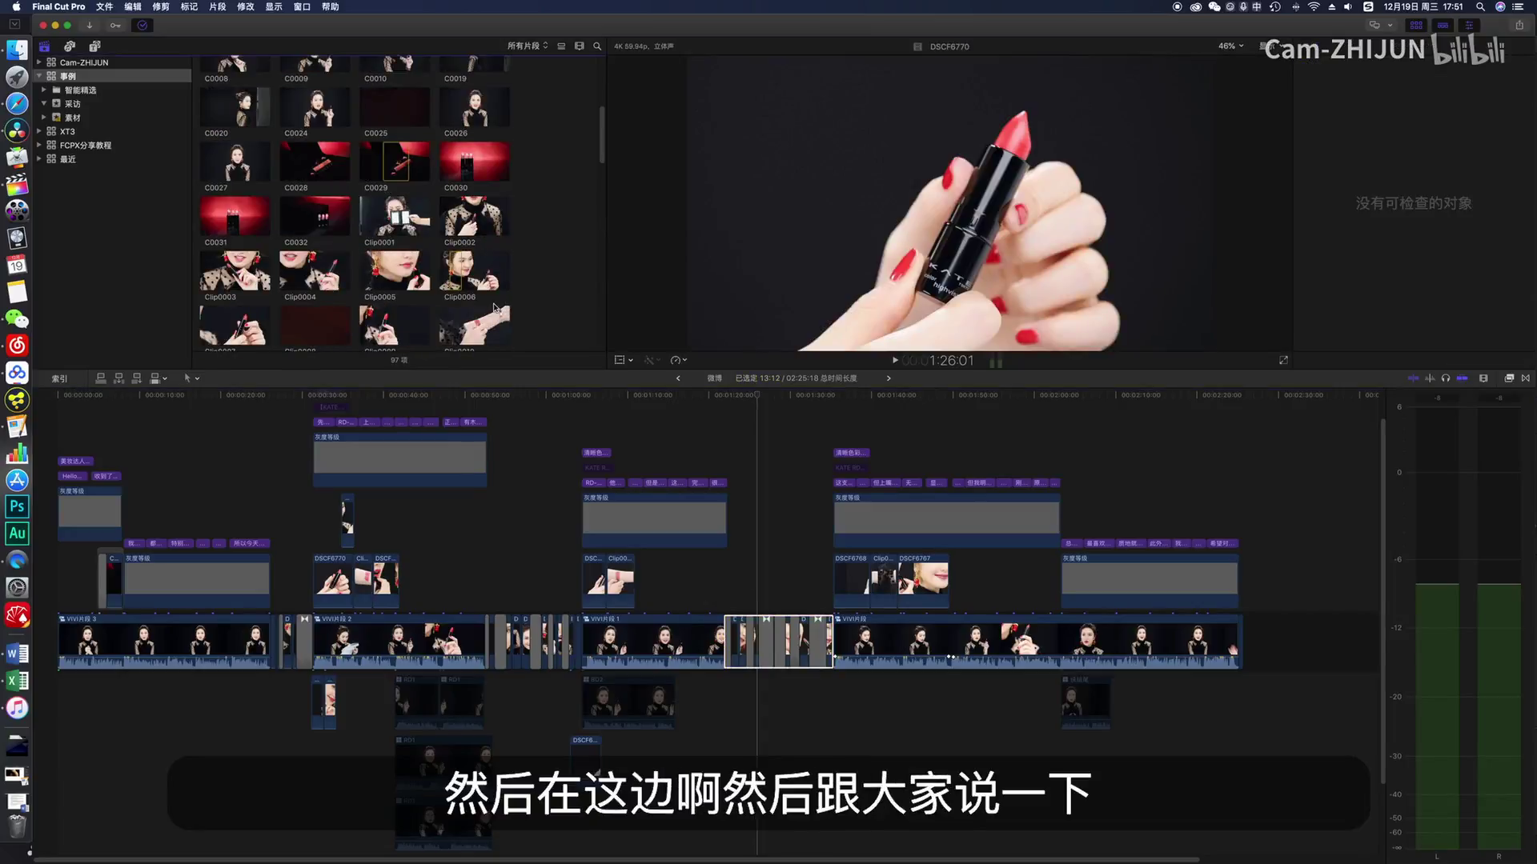
{"action": "scroll", "coordinate": [497, 304], "scroll_direction": "up", "scroll_amount": 5}
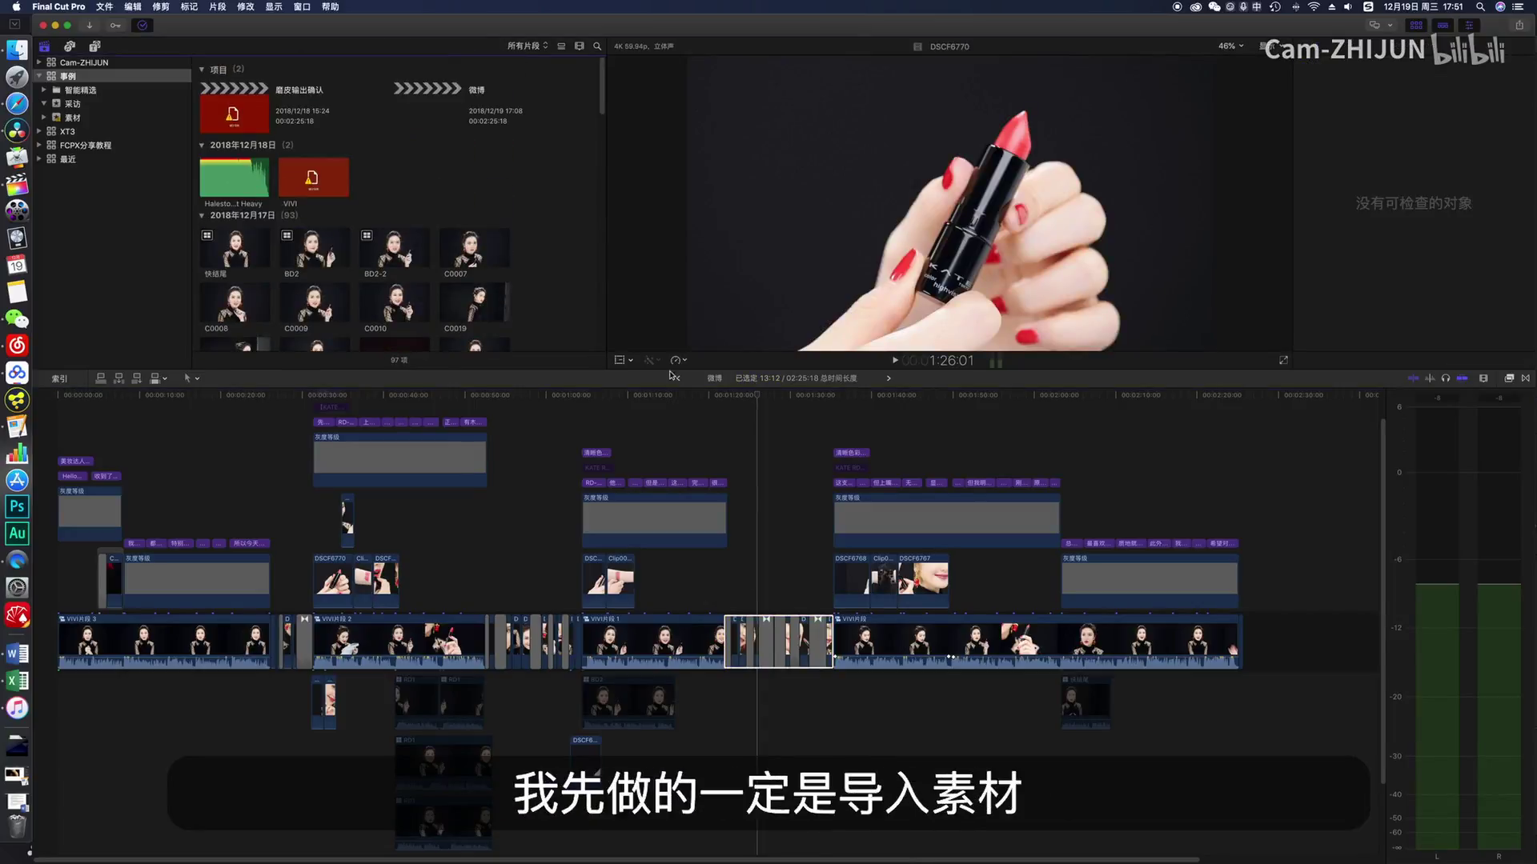
{"action": "left_click_drag", "start_coordinate": [641, 506], "coordinate": [641, 504]}
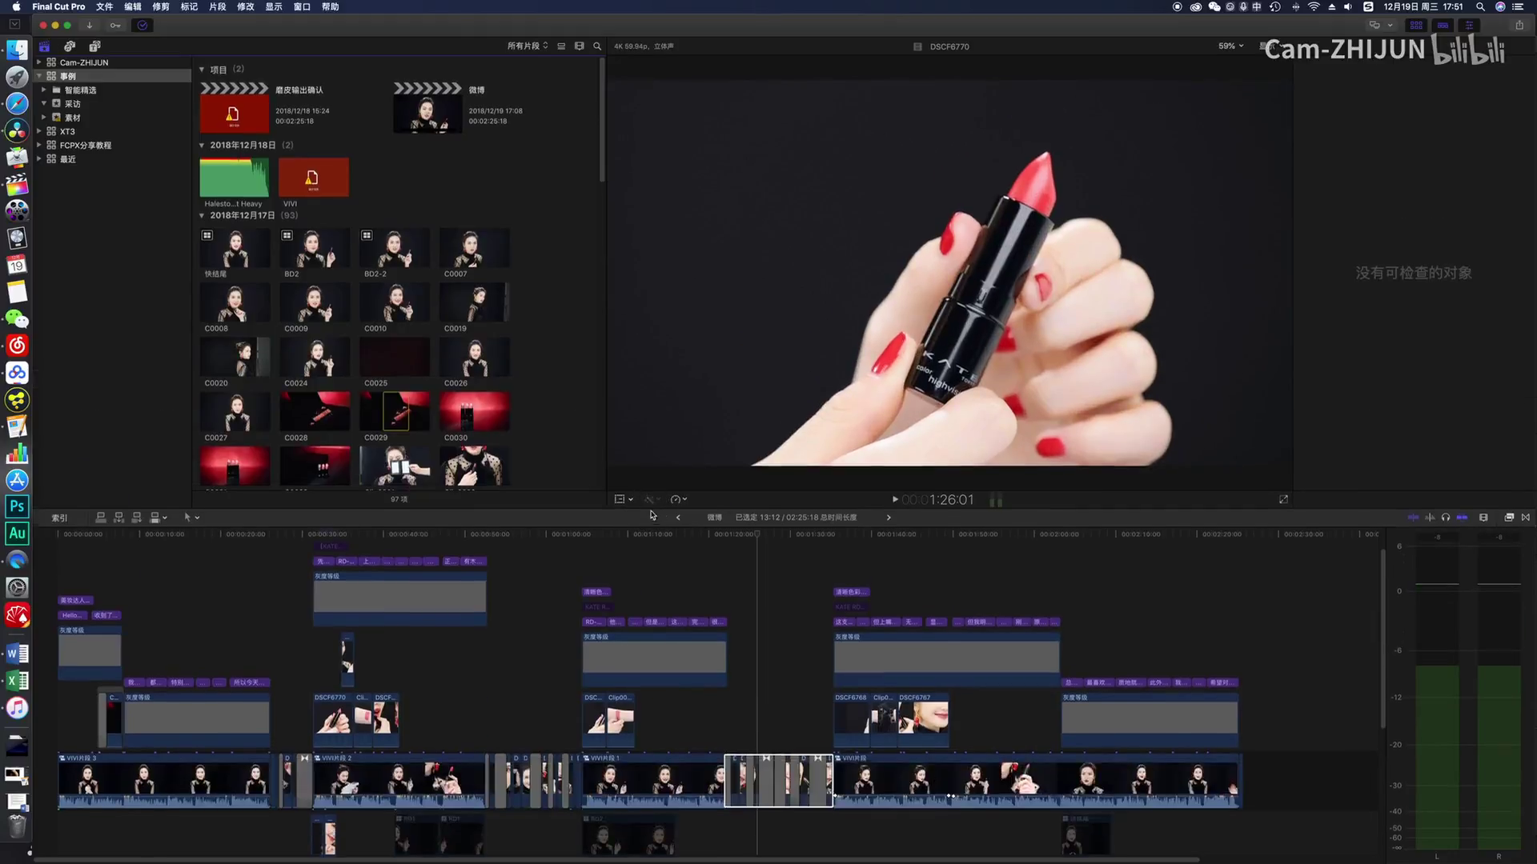
{"action": "scroll", "coordinate": [482, 390], "scroll_direction": "down", "scroll_amount": 5}
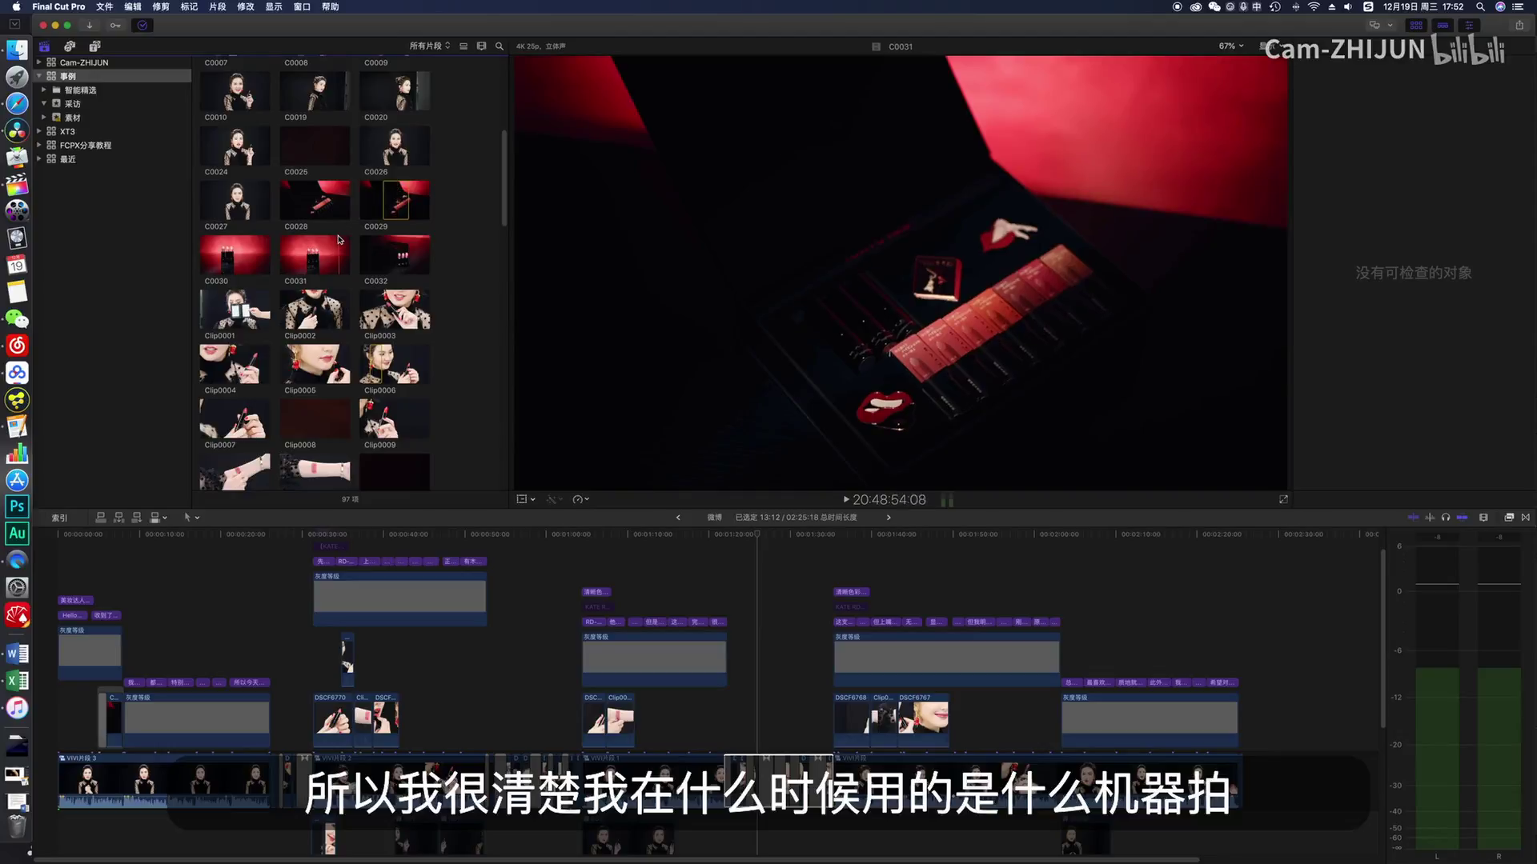
{"action": "scroll", "coordinate": [352, 308], "scroll_direction": "down", "scroll_amount": 5}
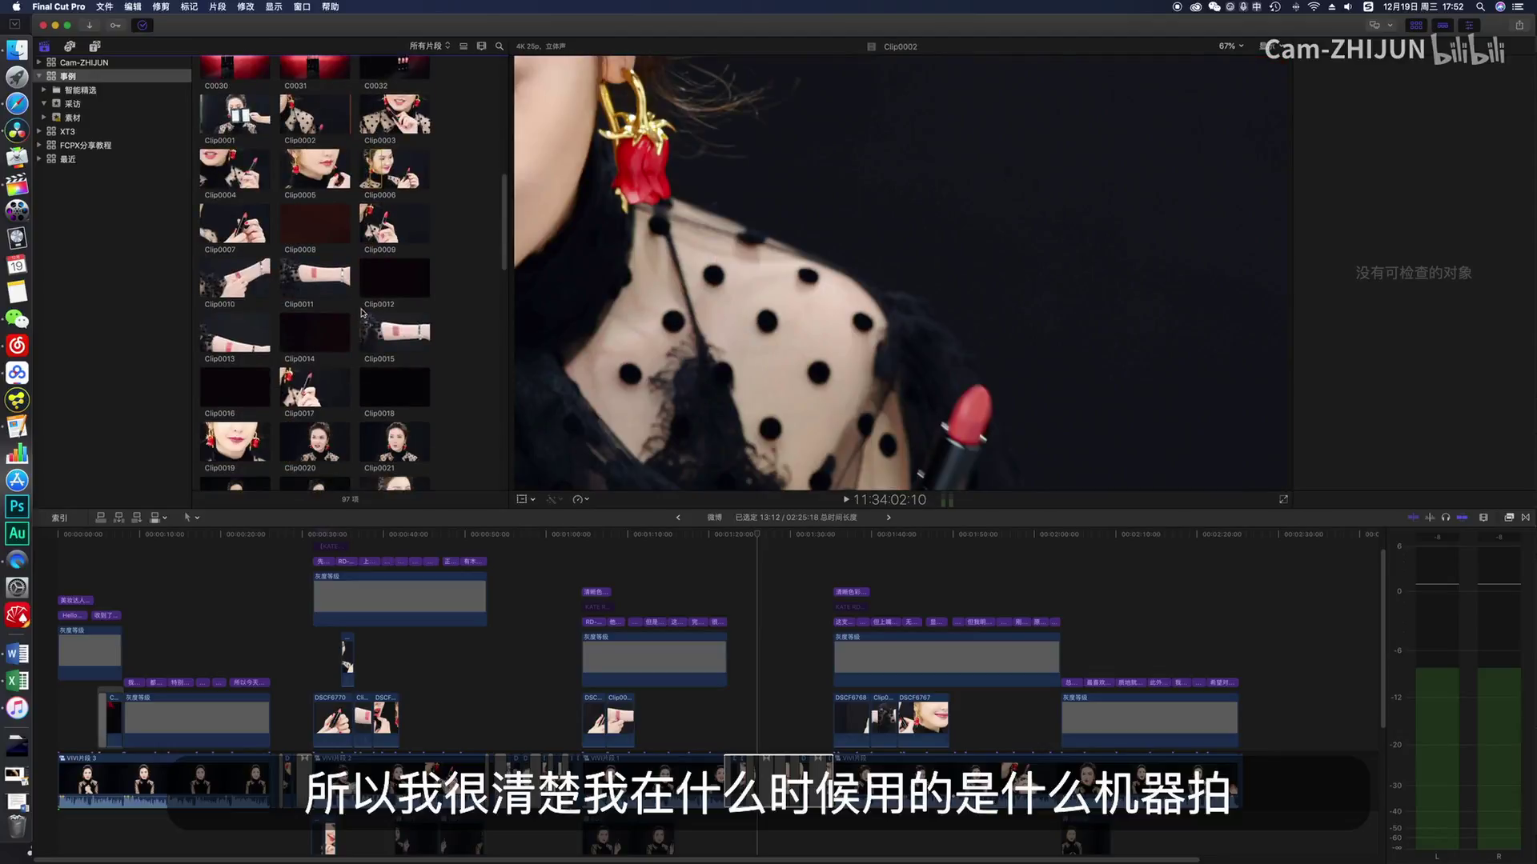
{"action": "scroll", "coordinate": [357, 309], "scroll_direction": "down", "scroll_amount": 3}
{"action": "scroll", "coordinate": [357, 317], "scroll_direction": "down", "scroll_amount": 4}
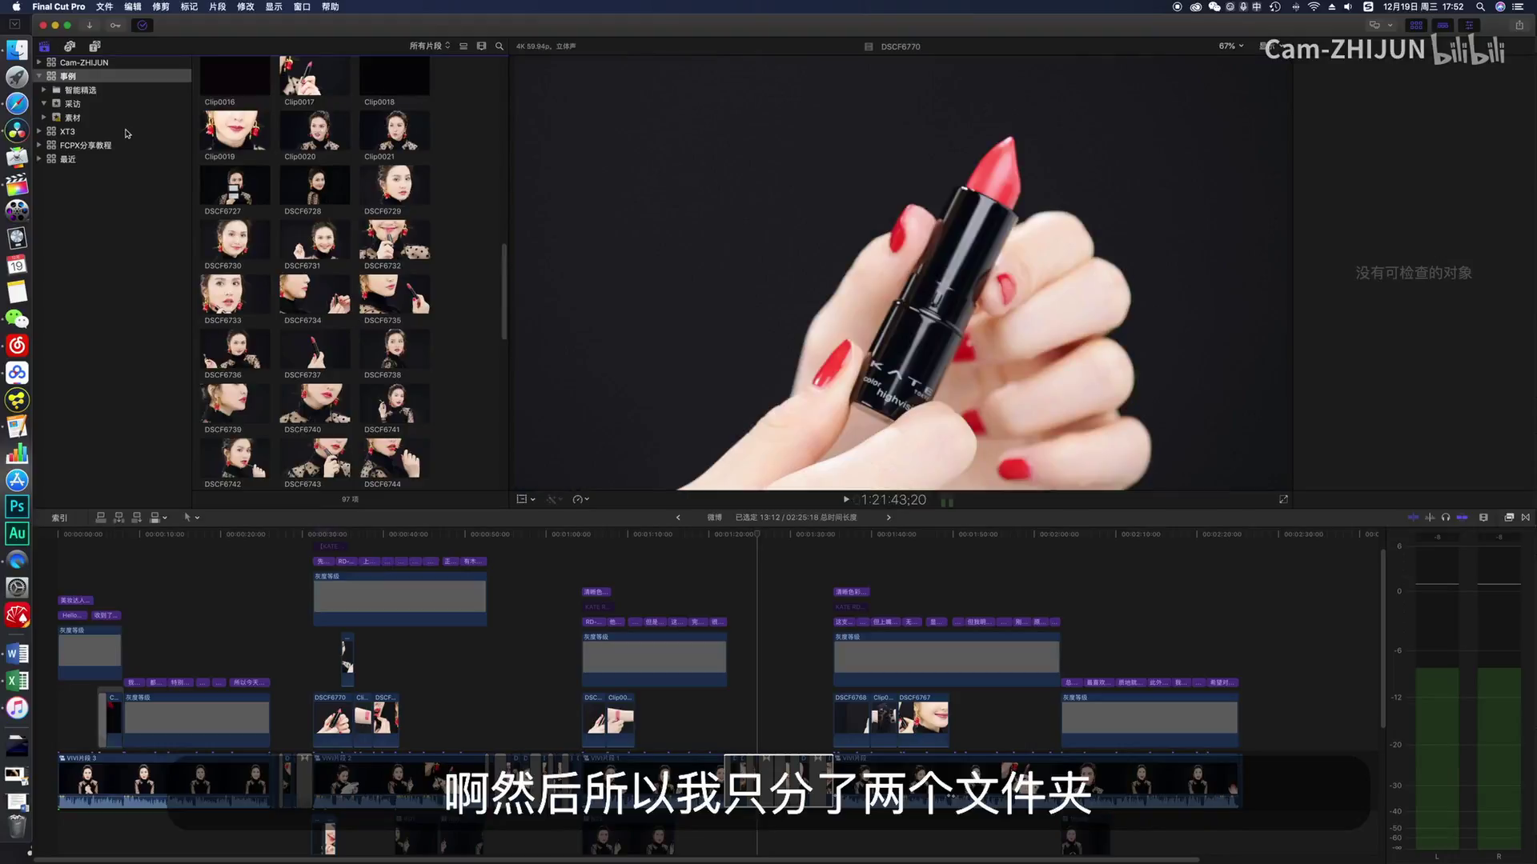
Step: Show the 素材 collection and look through its loose product and model shots
{"action": "left_click", "coordinate": [74, 118]}
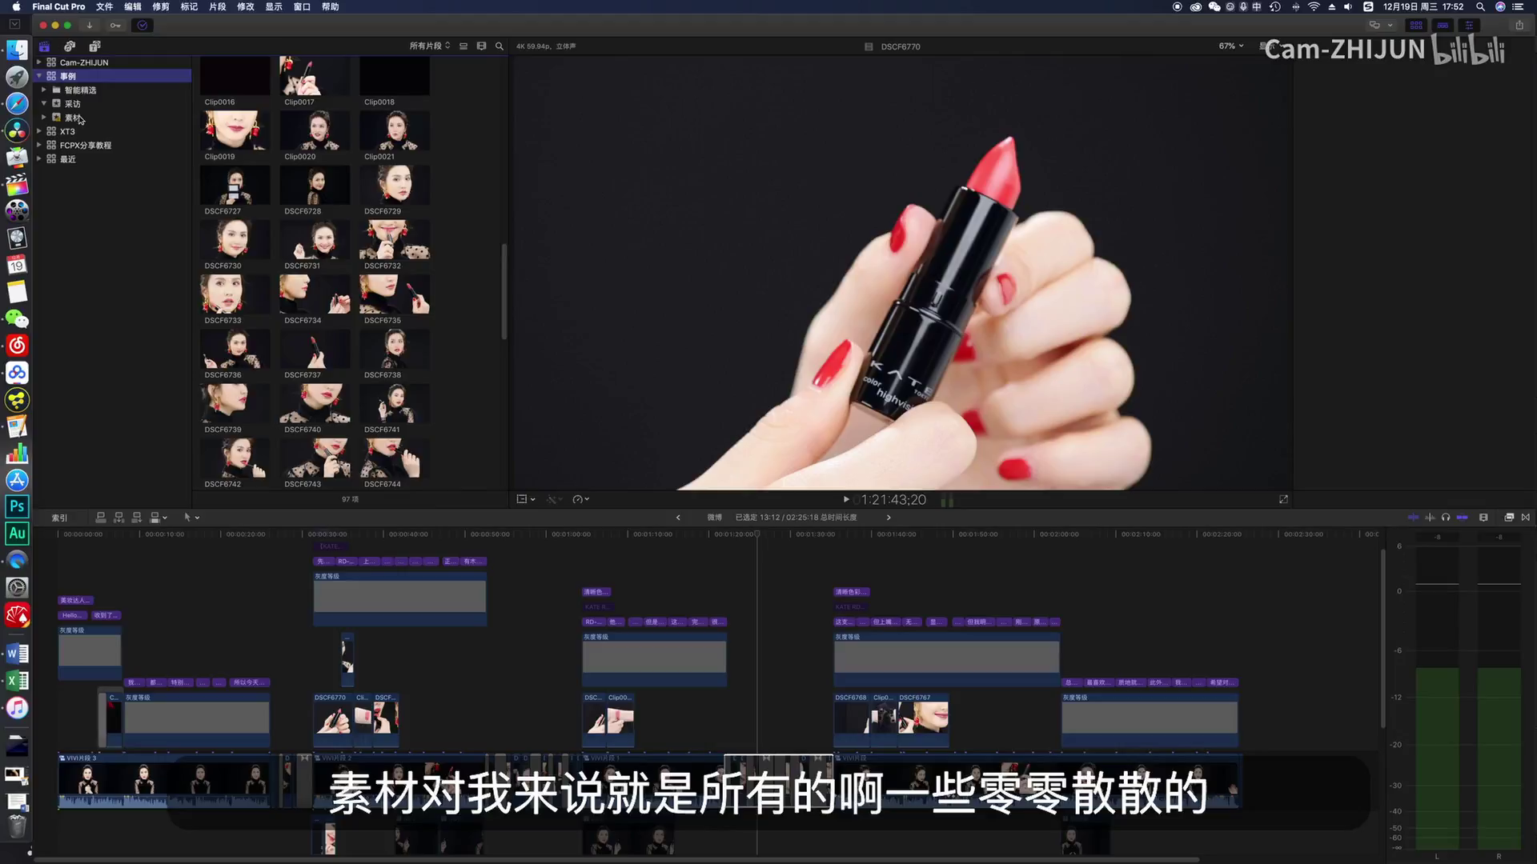
{"action": "scroll", "coordinate": [346, 322], "scroll_direction": "up", "scroll_amount": 10}
{"action": "left_click", "coordinate": [338, 189]}
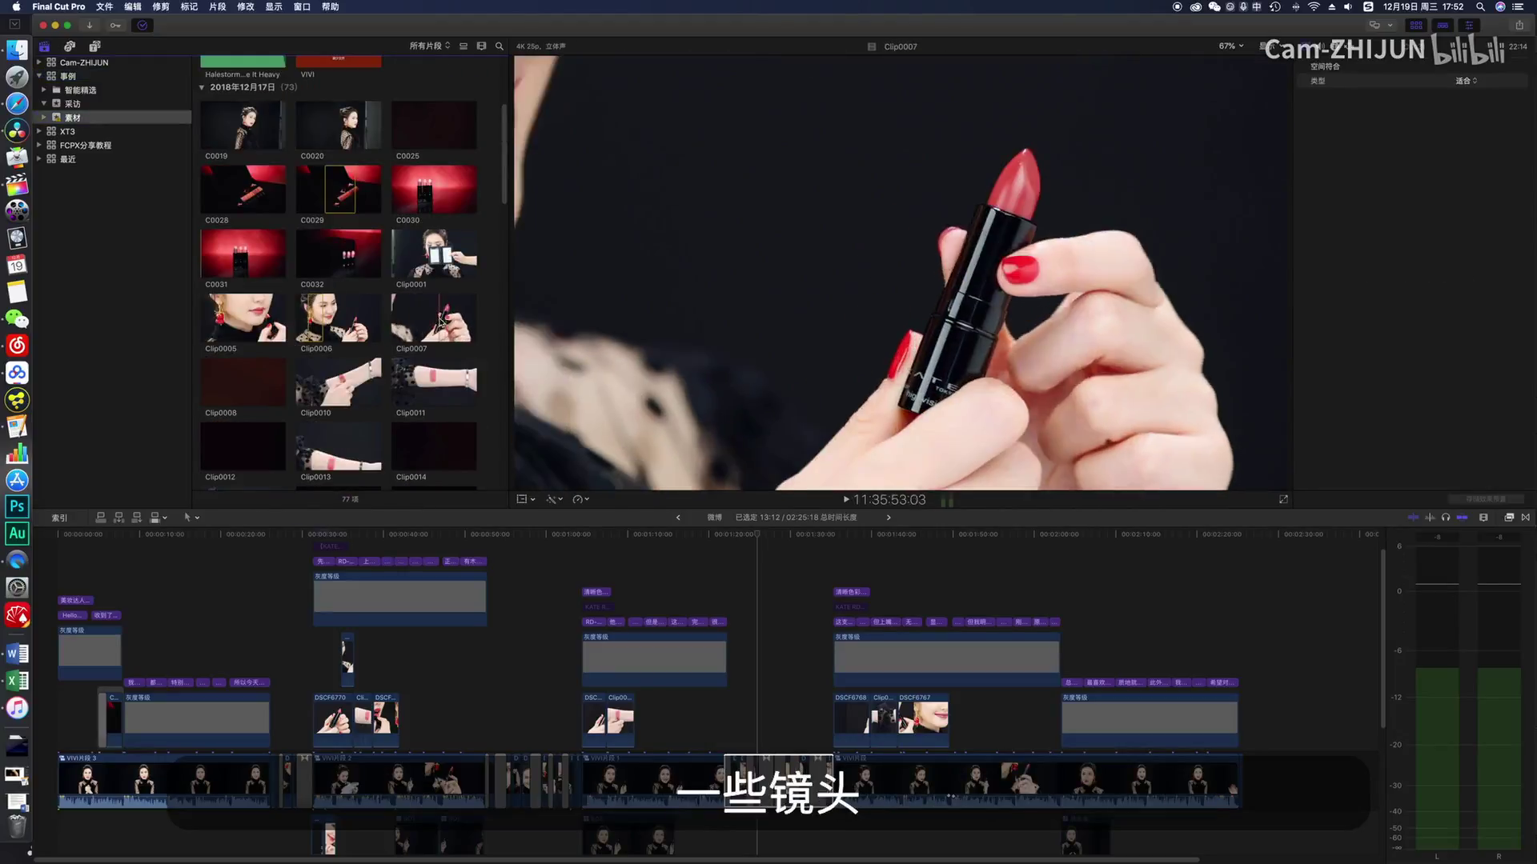
{"action": "scroll", "coordinate": [424, 324], "scroll_direction": "down", "scroll_amount": 8}
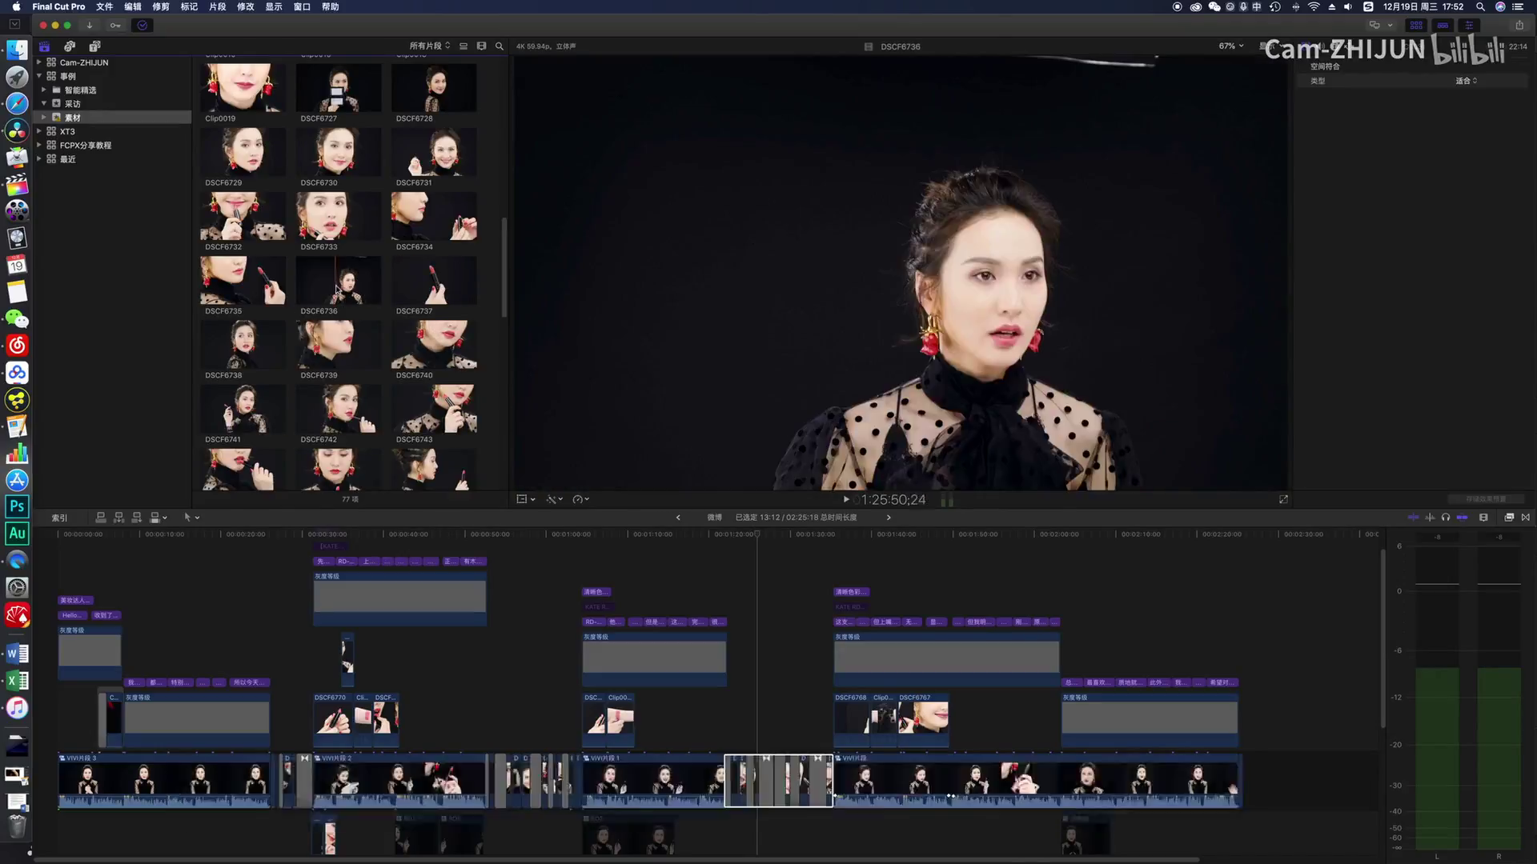
Step: Show the 采访 collection and look through its interview clips, including the multicam ones
{"action": "left_click", "coordinate": [72, 103]}
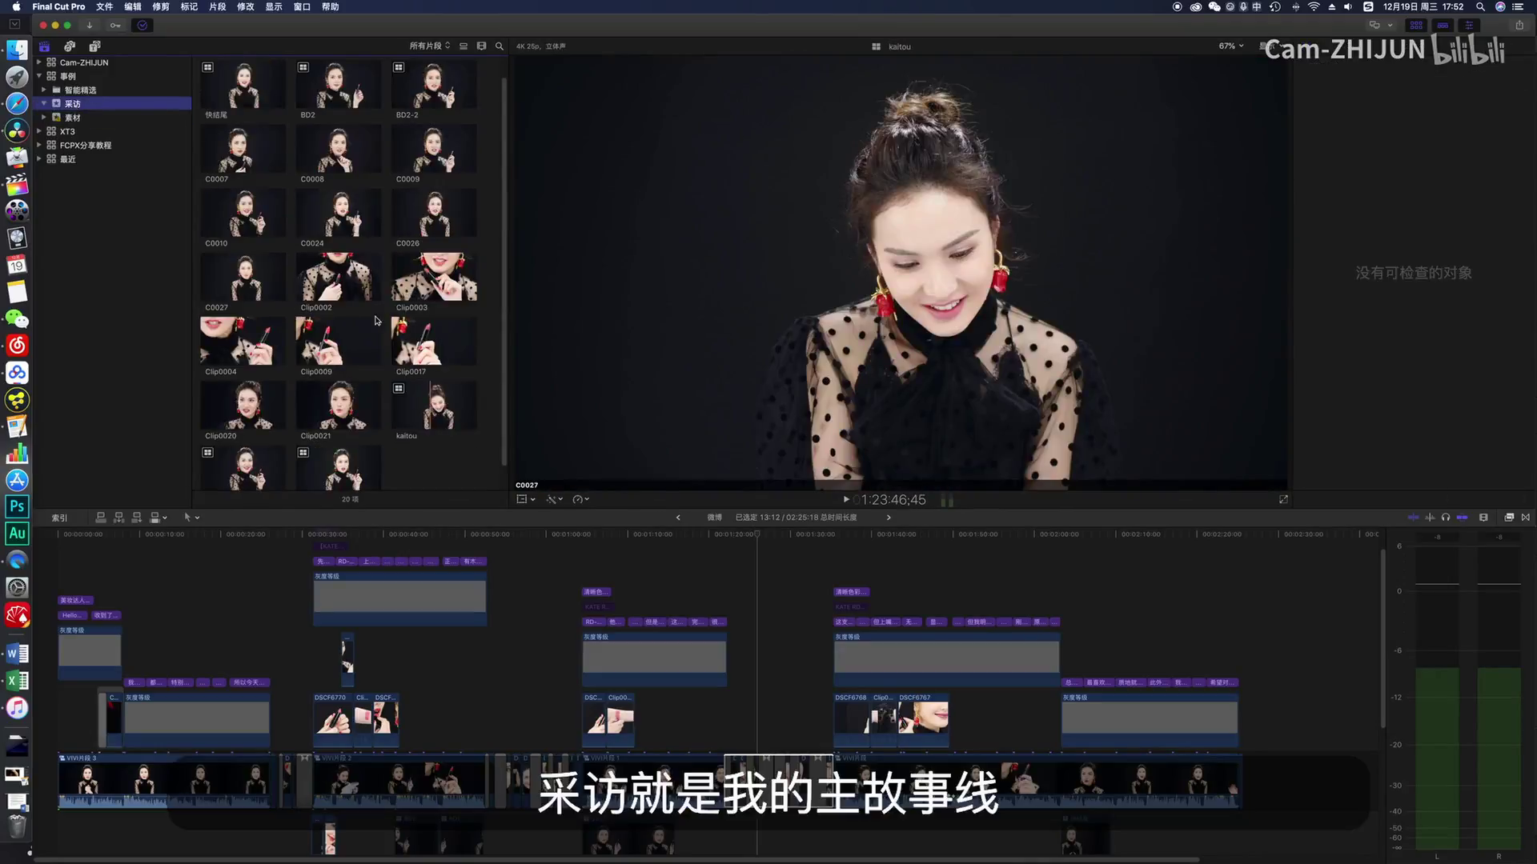
{"action": "left_click", "coordinate": [379, 321]}
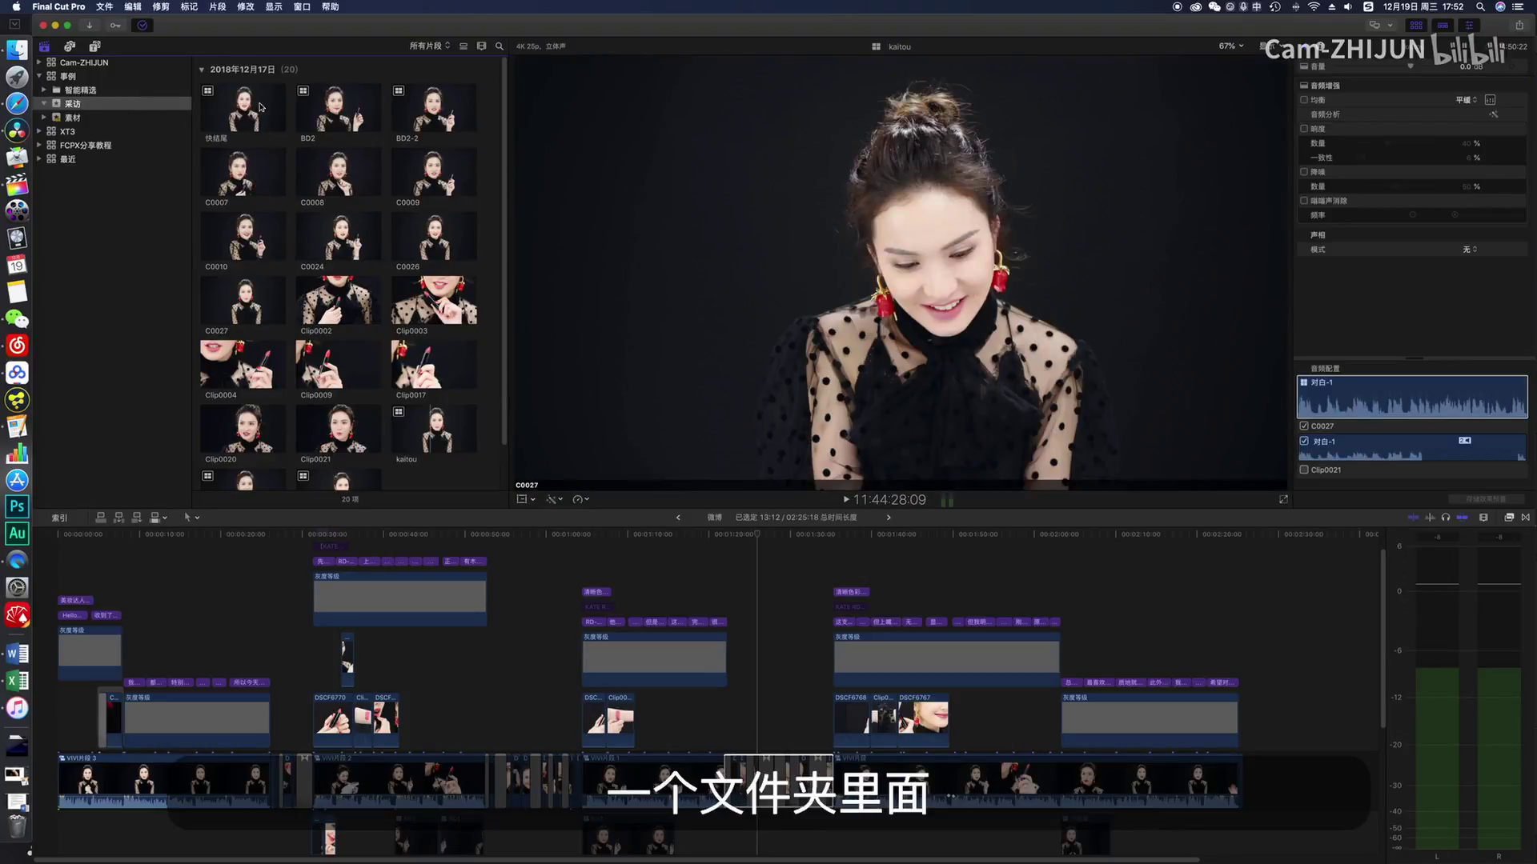
{"action": "scroll", "coordinate": [389, 305], "scroll_direction": "down", "scroll_amount": 2}
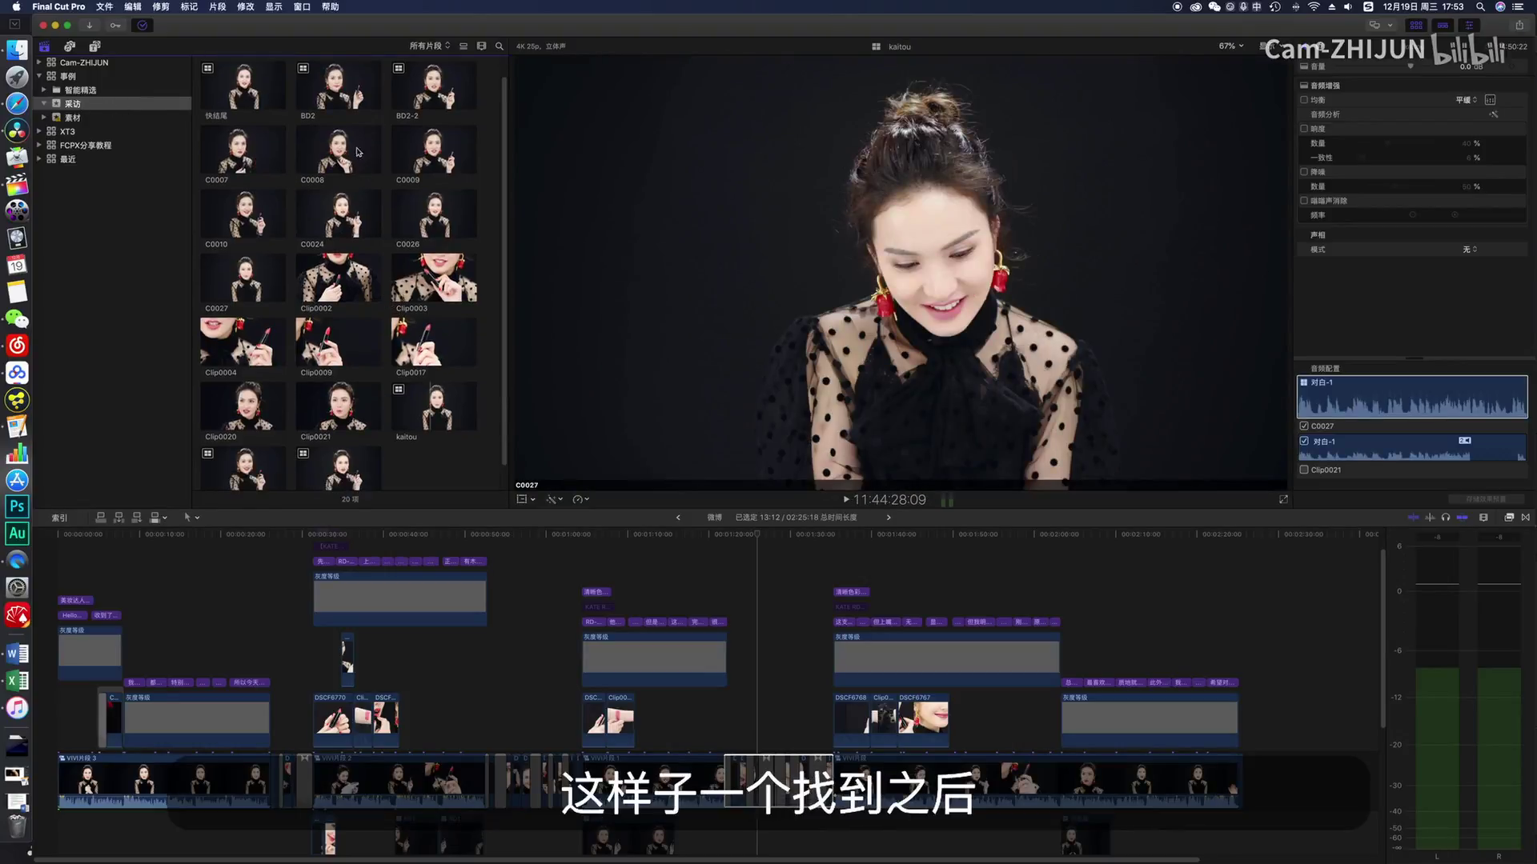
{"action": "scroll", "coordinate": [385, 269], "scroll_direction": "down", "scroll_amount": 2}
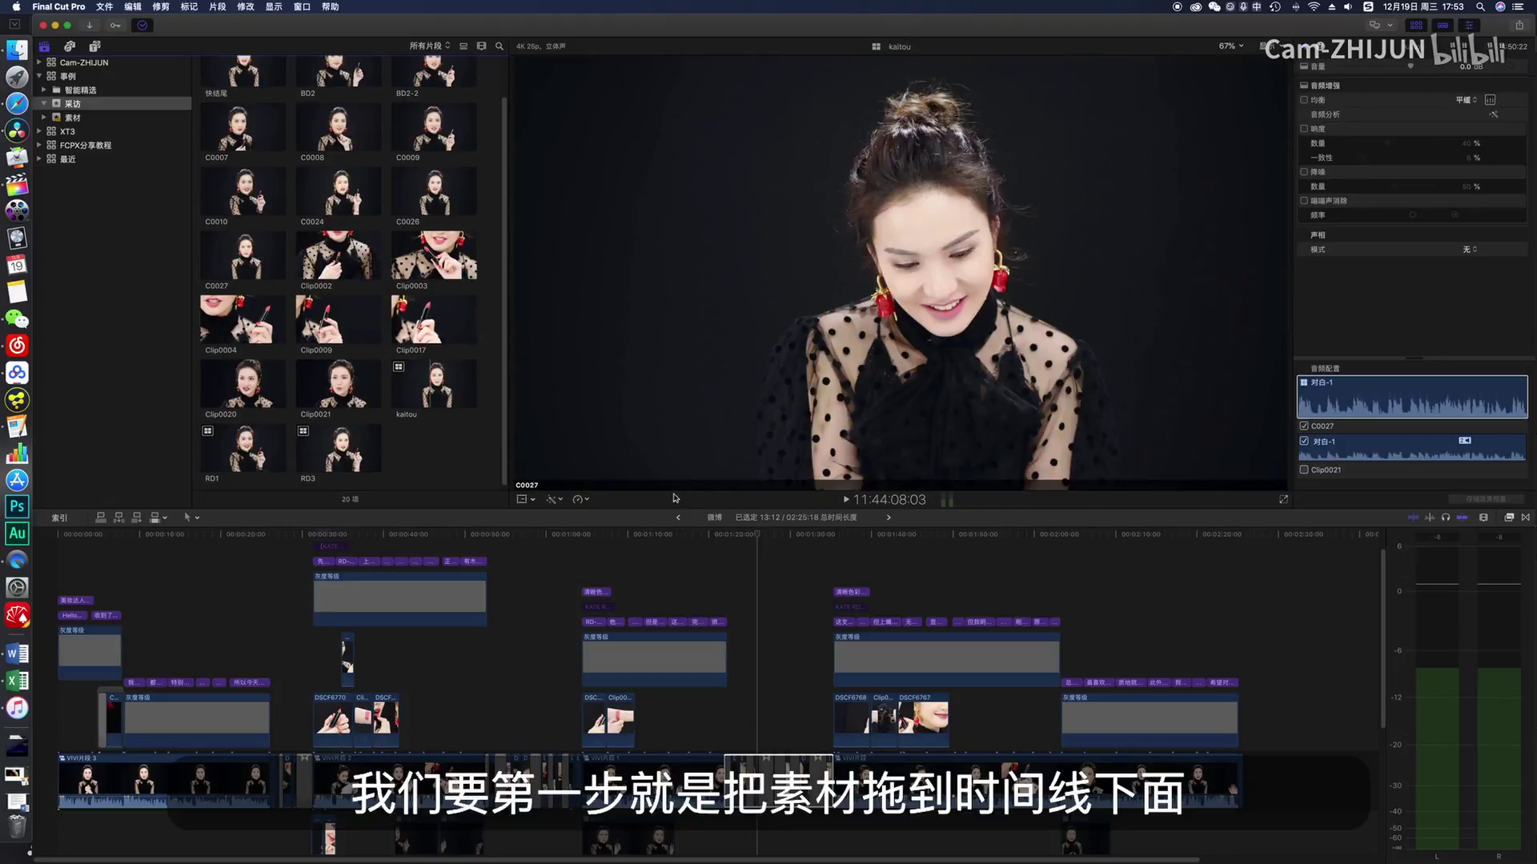
Step: Enlarge the timeline area and disable the clips connected above and below the primary storyline
{"action": "left_click_drag", "start_coordinate": [676, 509], "coordinate": [686, 276]}
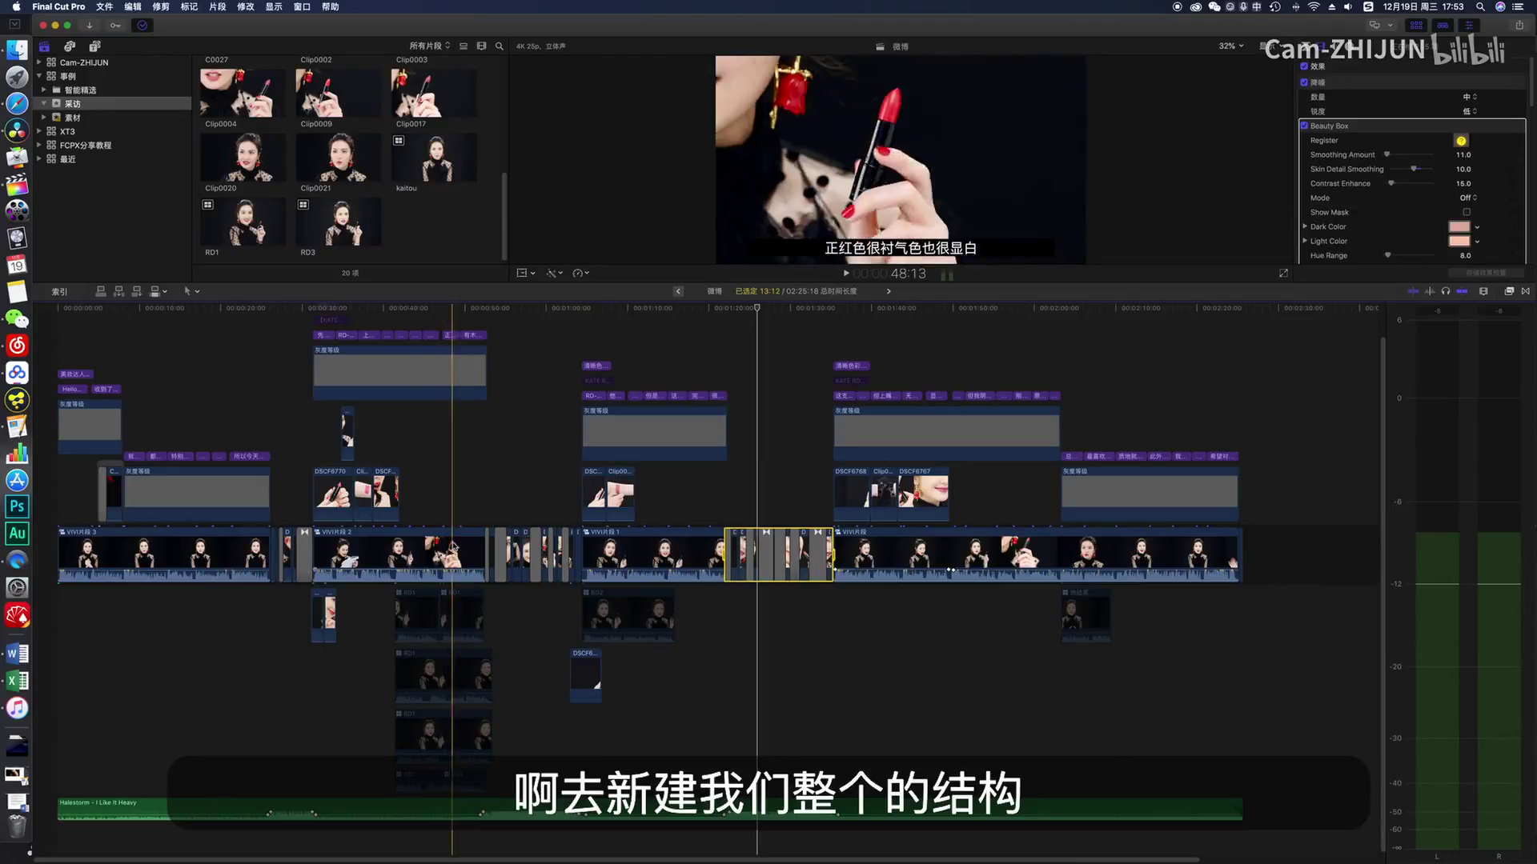
{"action": "key", "text": "super+a"}
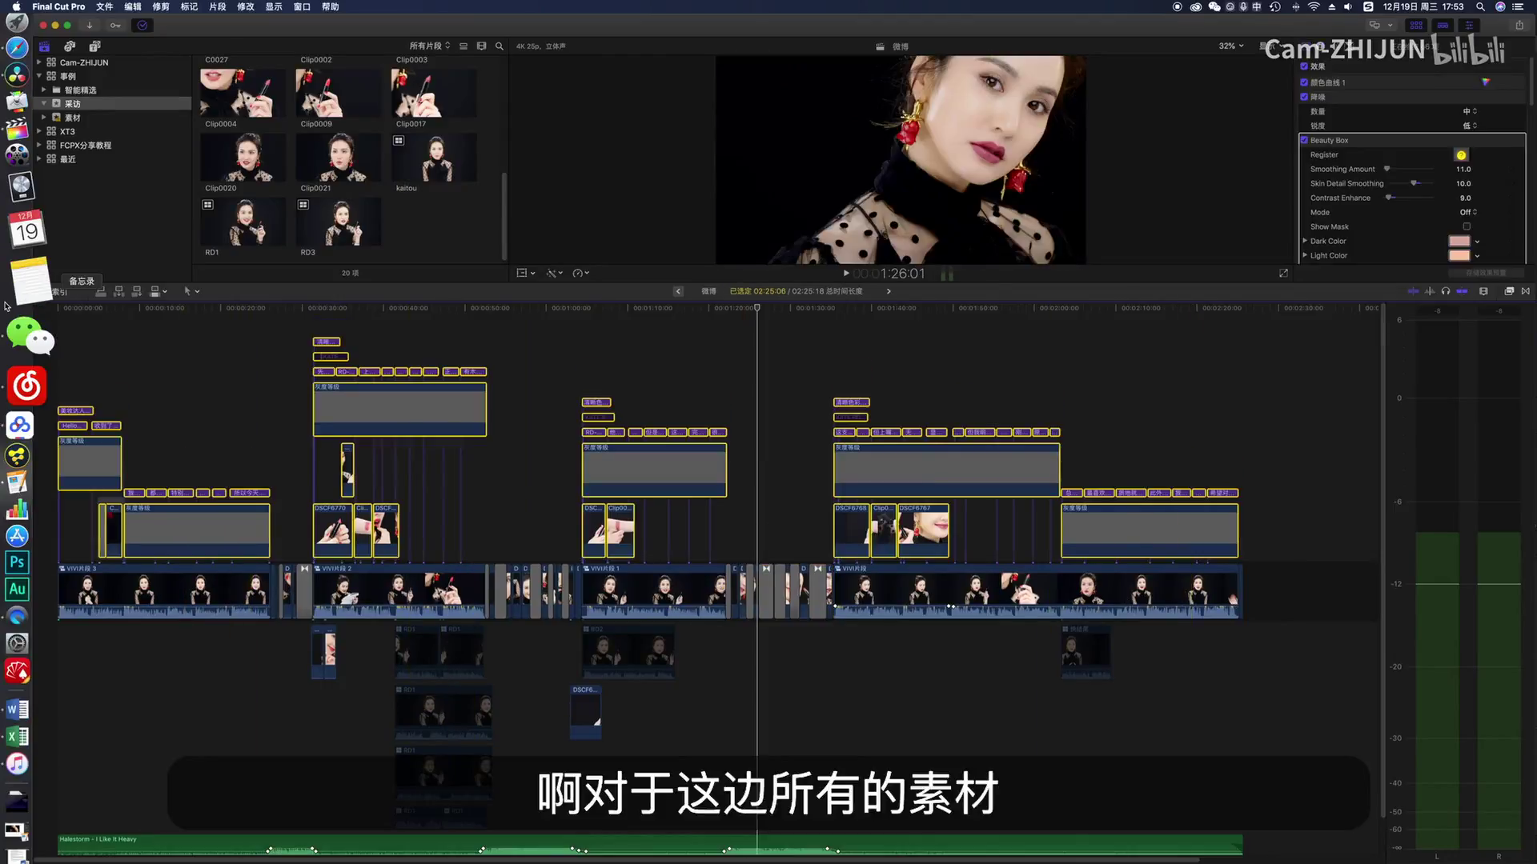
{"action": "key", "text": "v"}
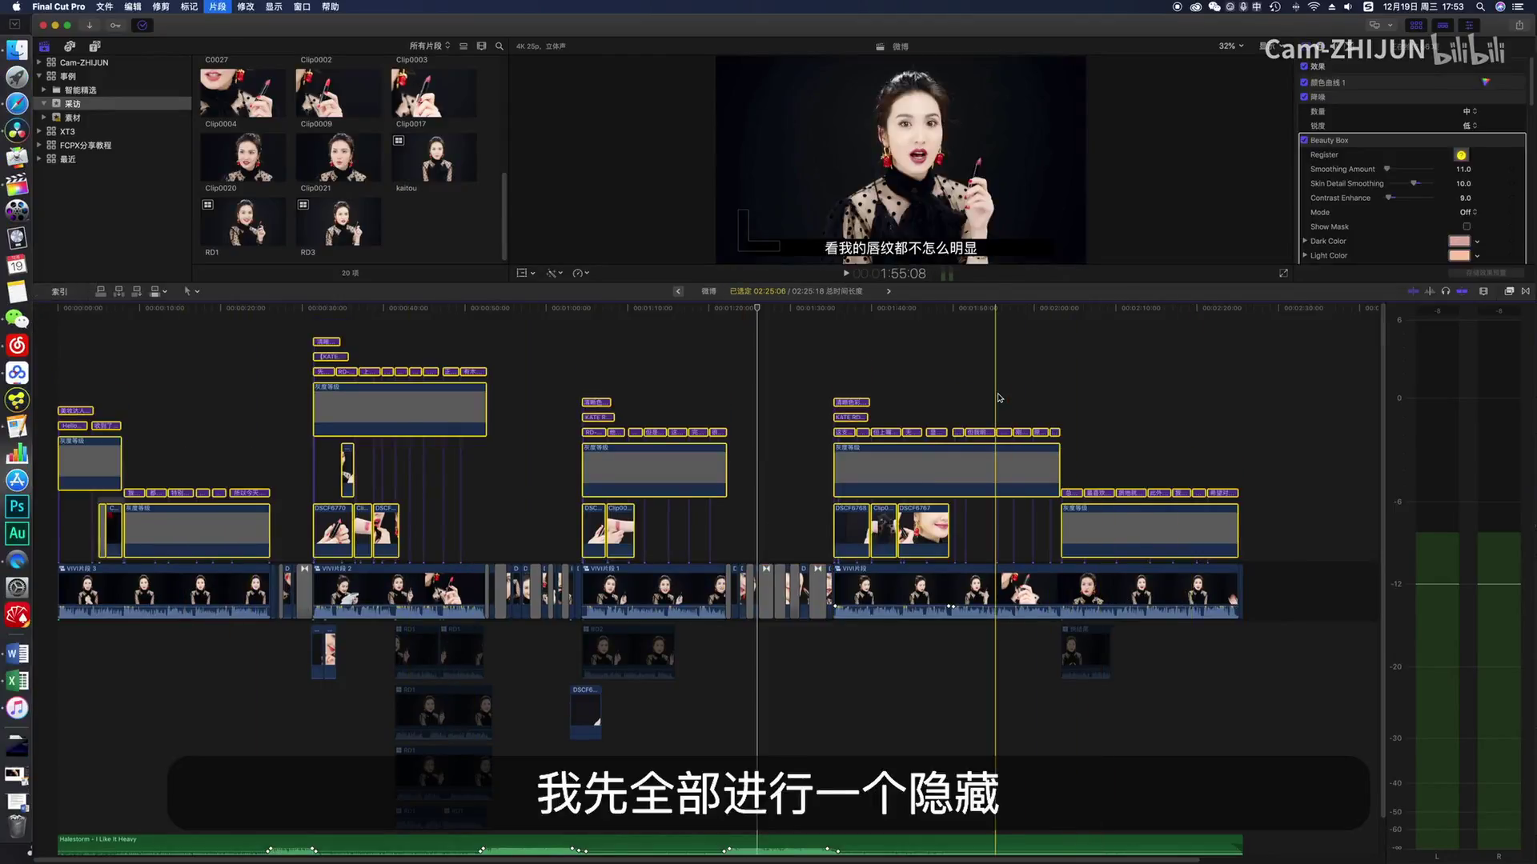
{"action": "key", "text": "v"}
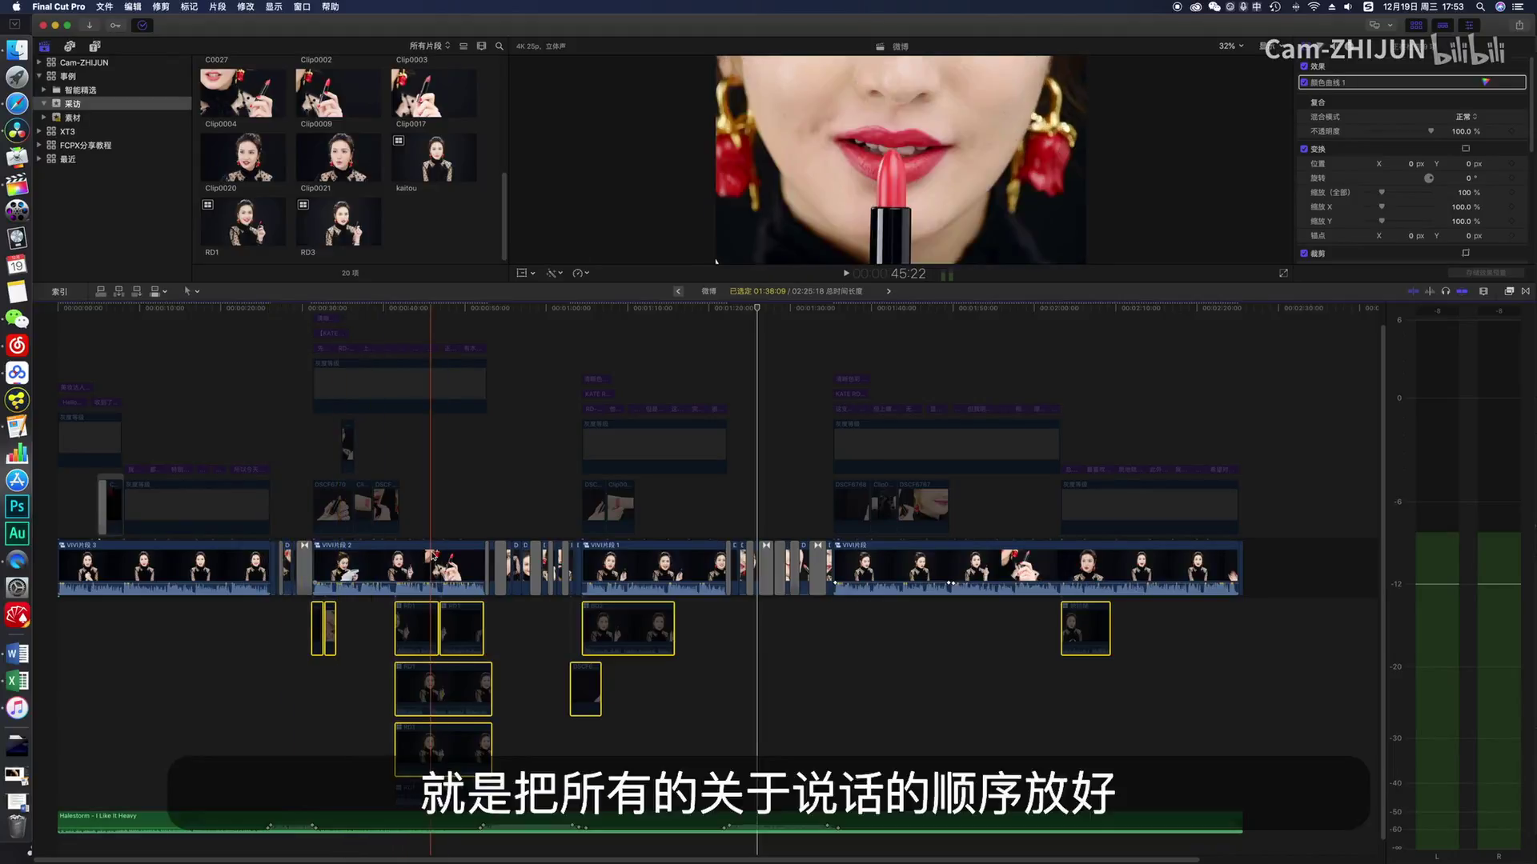
Step: Select the talking compound clips VIVI片段 3, VIVI片段 1 and VIVI片段 one after another in the primary storyline
{"action": "left_click", "coordinate": [398, 570]}
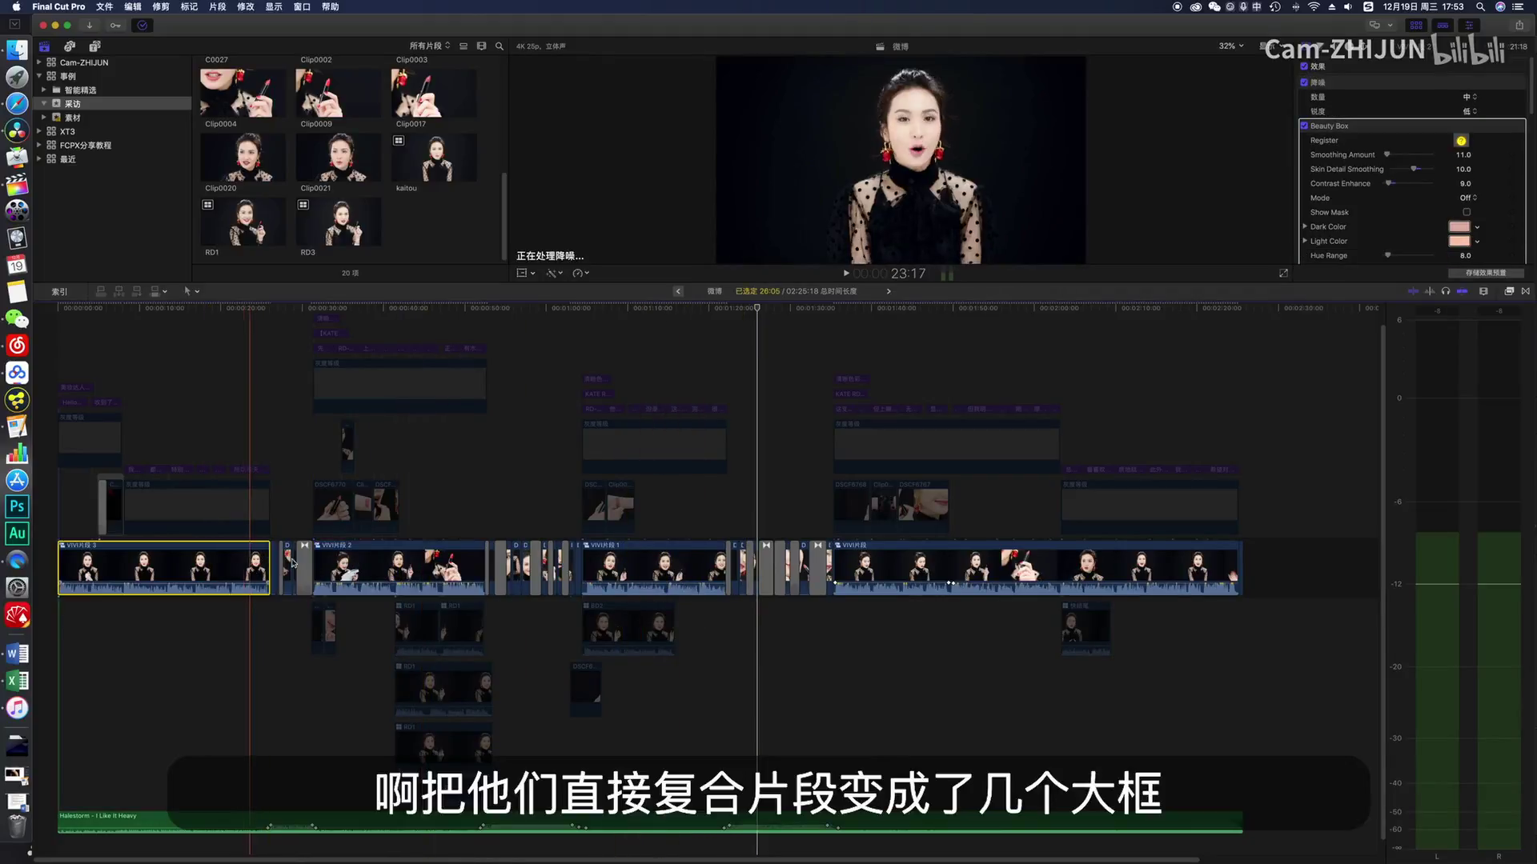
{"action": "left_click", "coordinate": [658, 568]}
{"action": "left_click", "coordinate": [933, 574]}
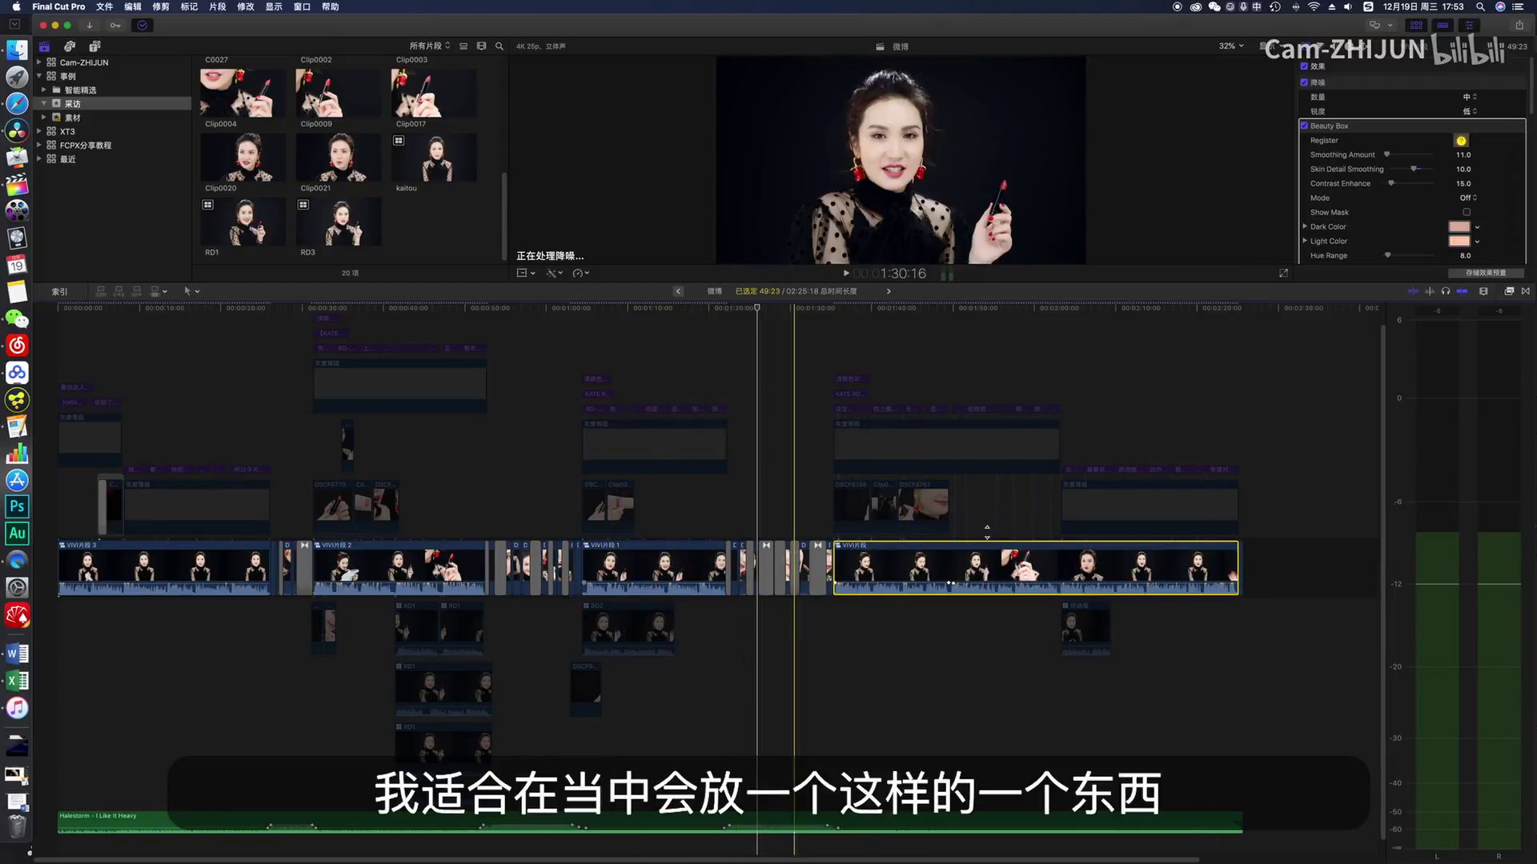
Step: Zoom in on the end of the primary storyline and select the short gap clip after the last compound clip
{"action": "left_click", "coordinate": [1240, 562]}
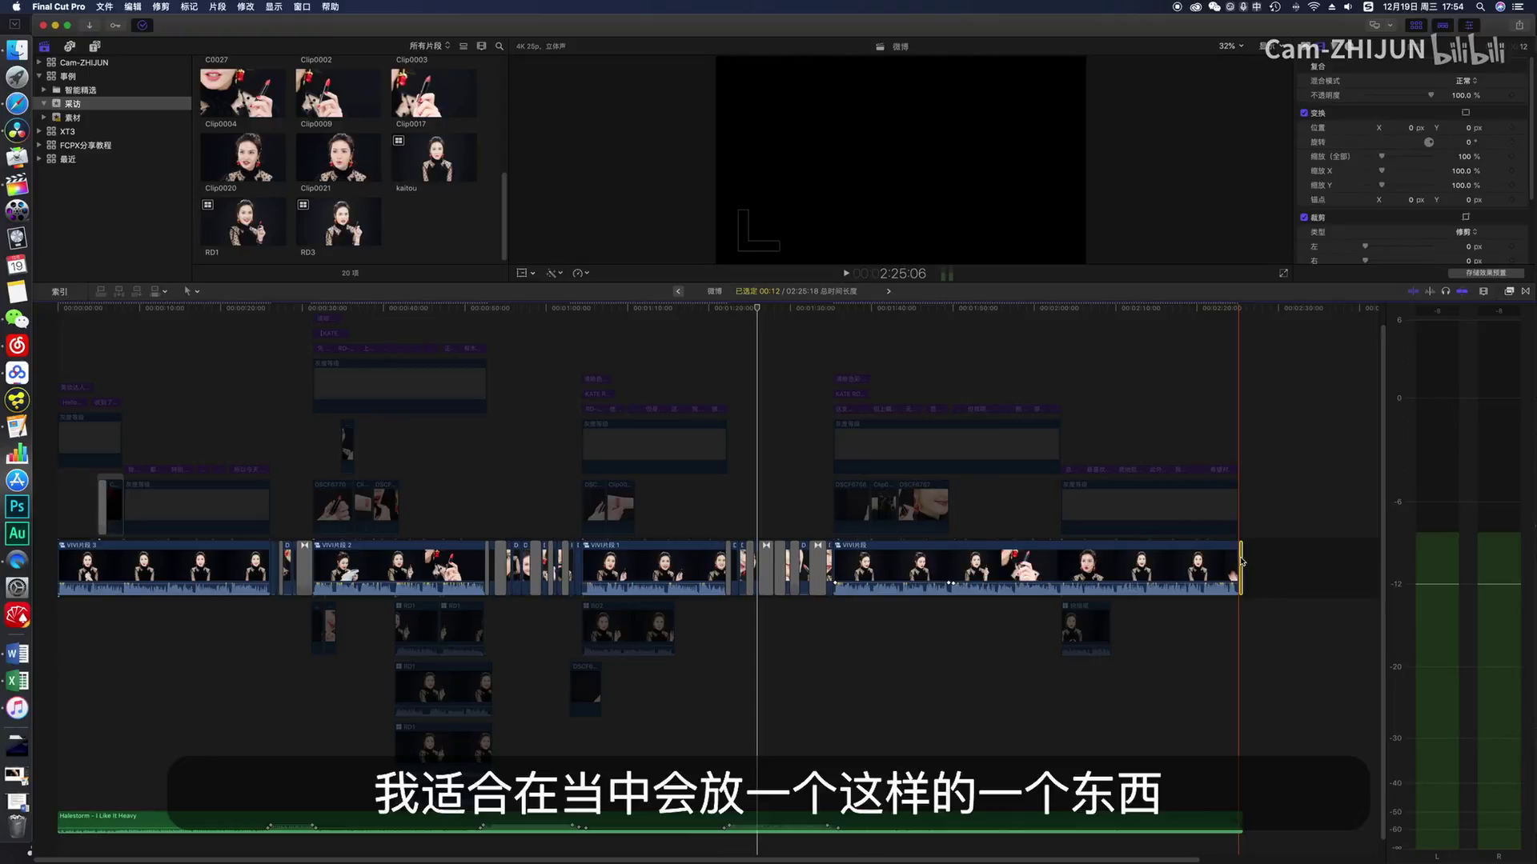
{"action": "key", "text": "super+equal"}
{"action": "key", "text": "super+equal"}
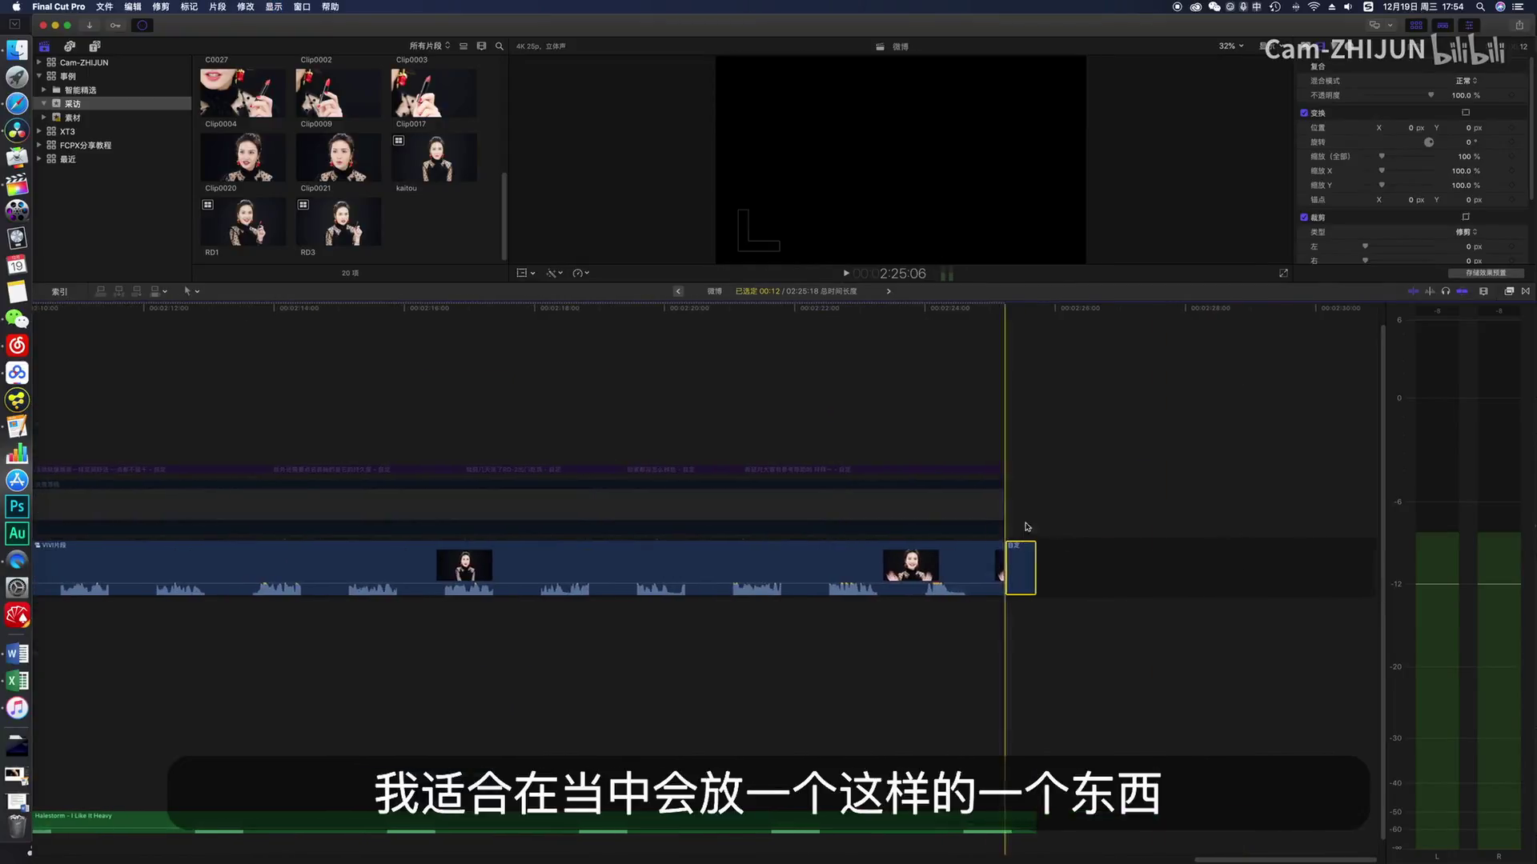
{"action": "left_click", "coordinate": [1014, 565]}
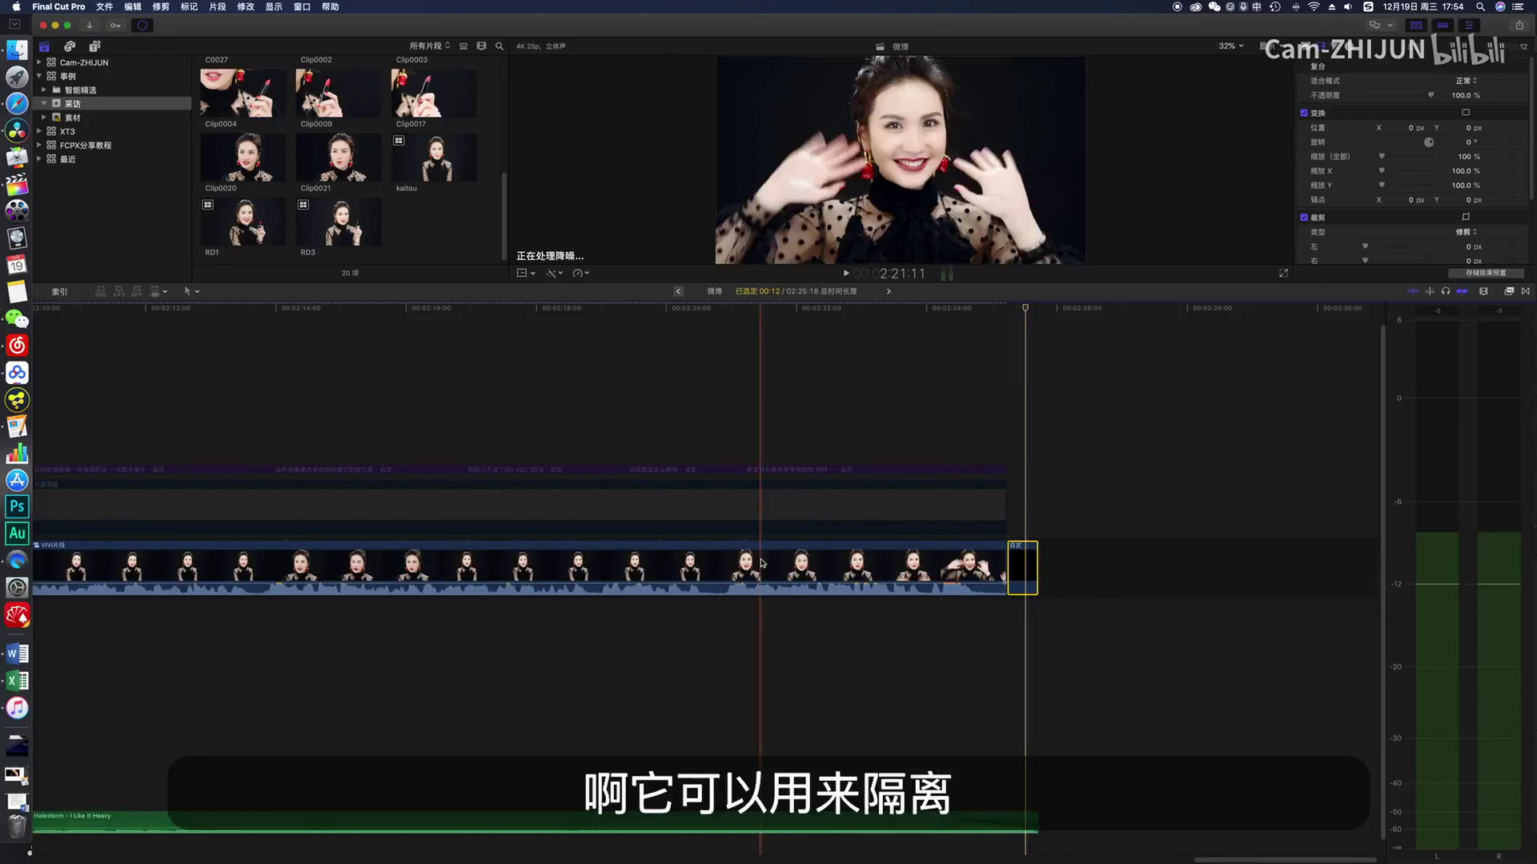
Step: Return to the timeline overview of the showcase sections and select the final compound clip VIVI片段
{"action": "key", "text": "super+minus"}
{"action": "key", "text": "super+minus"}
{"action": "key", "text": "super+minus"}
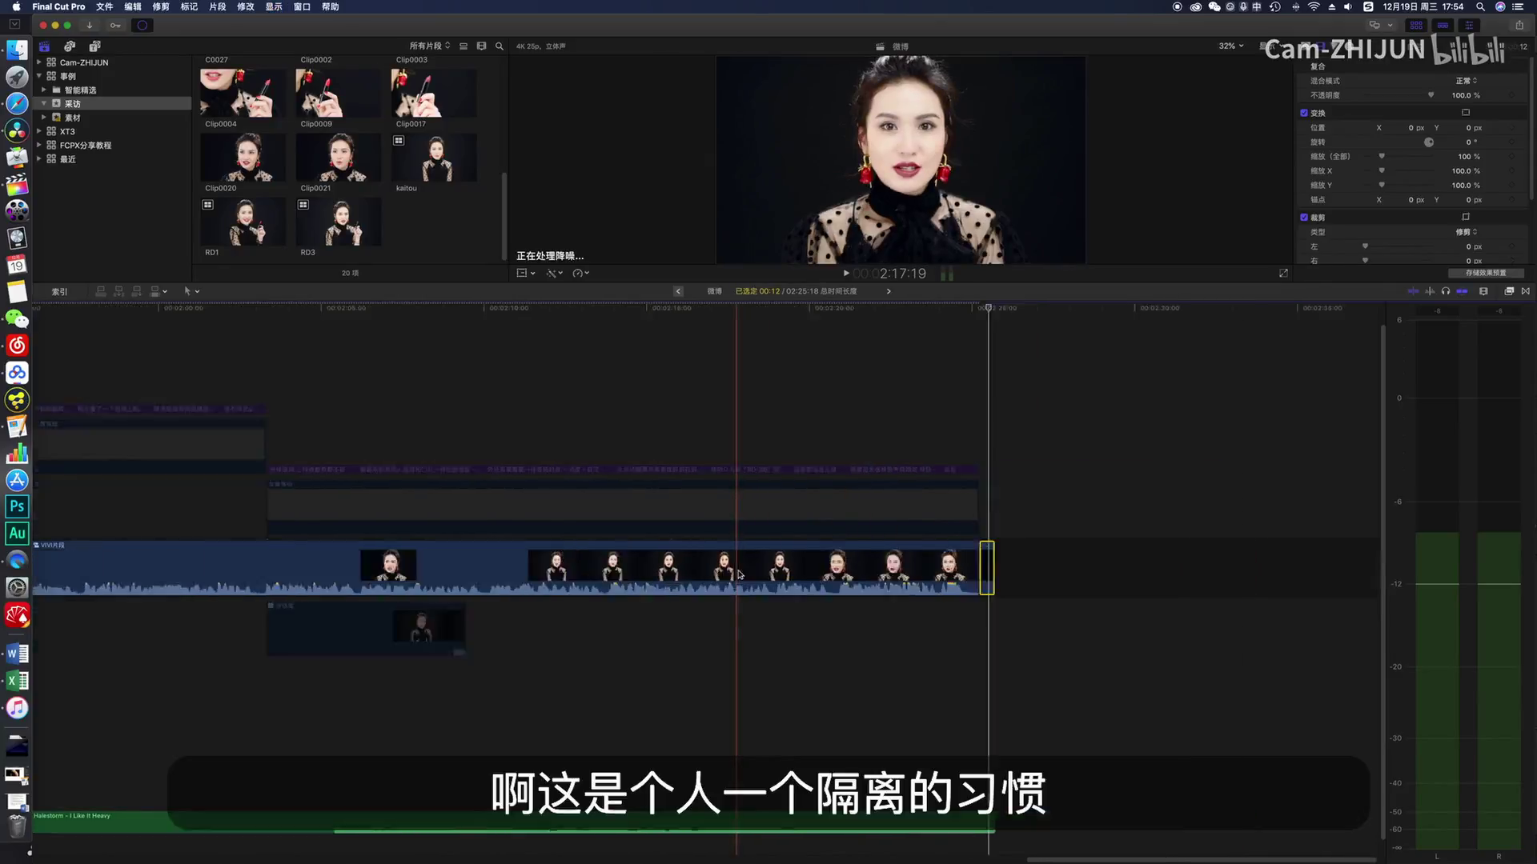
{"action": "scroll", "coordinate": [736, 568], "scroll_direction": "left", "scroll_amount": 3}
{"action": "scroll", "coordinate": [737, 569], "scroll_direction": "left", "scroll_amount": 2}
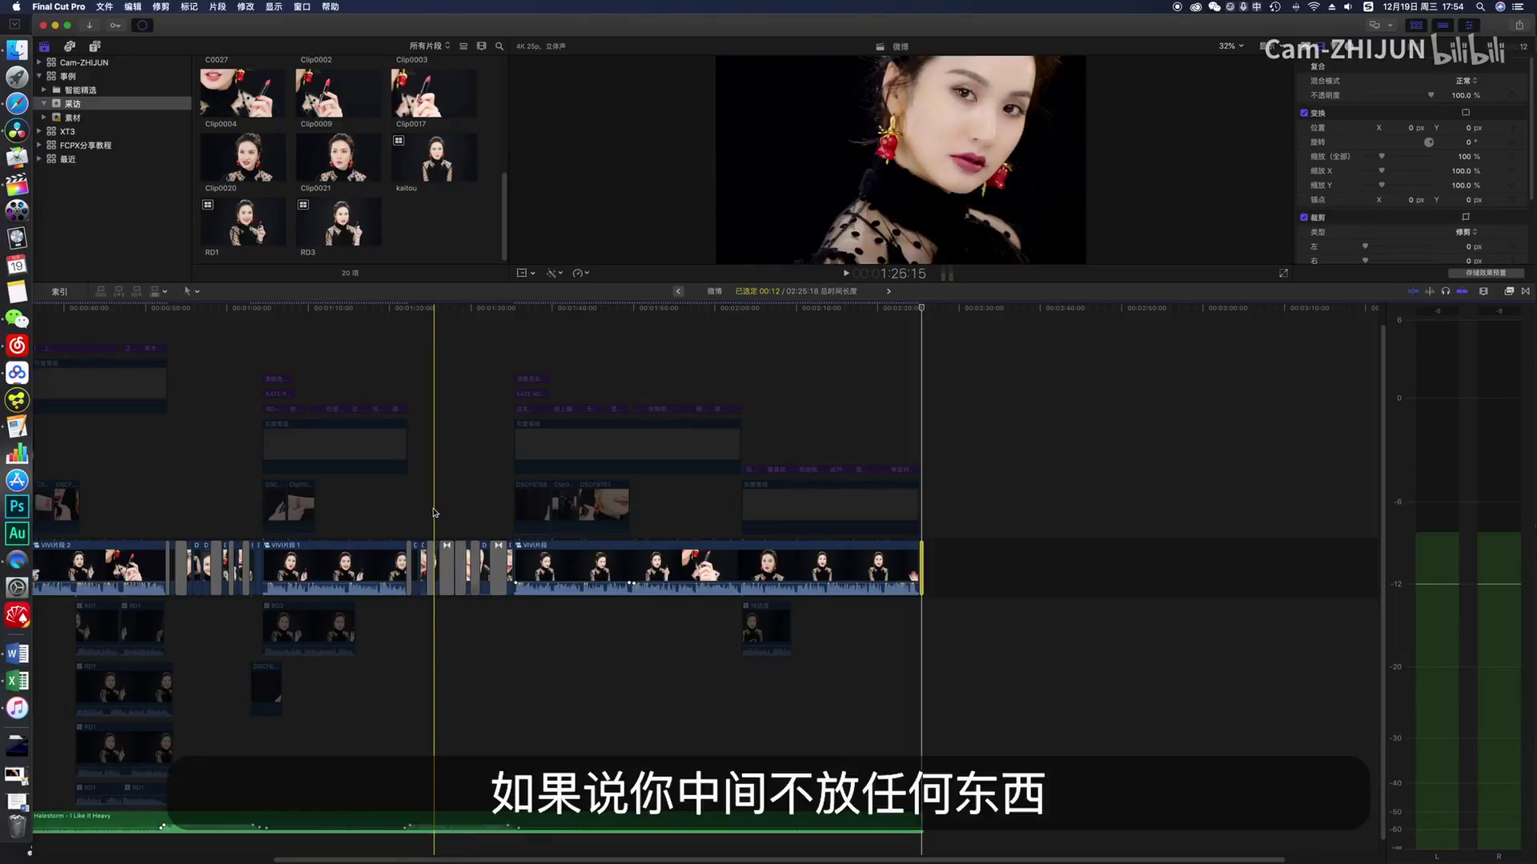
{"action": "scroll", "coordinate": [448, 524], "scroll_direction": "left", "scroll_amount": 3}
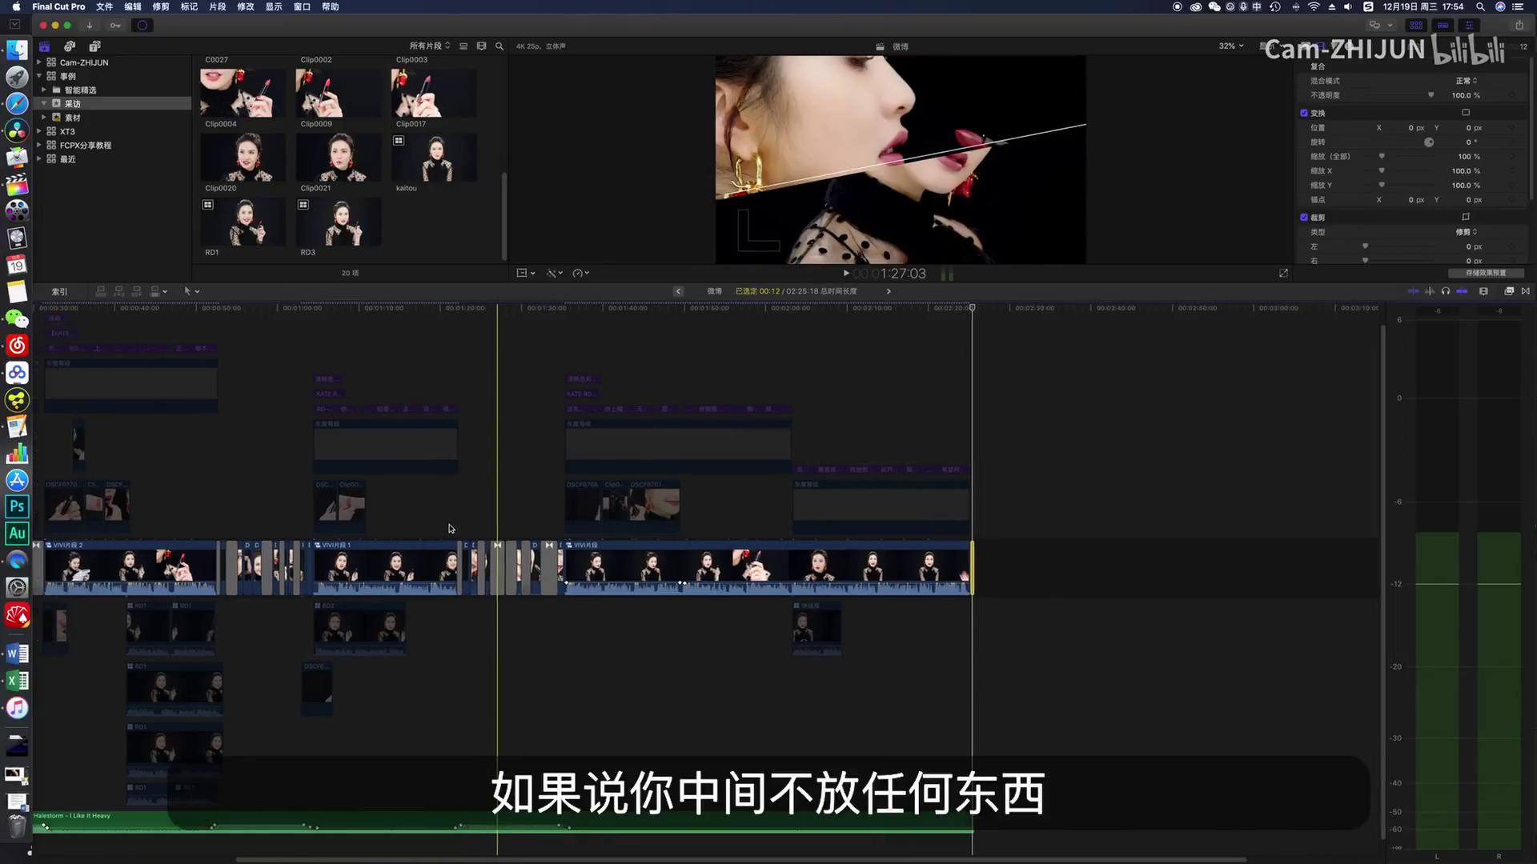
{"action": "left_click", "coordinate": [717, 562]}
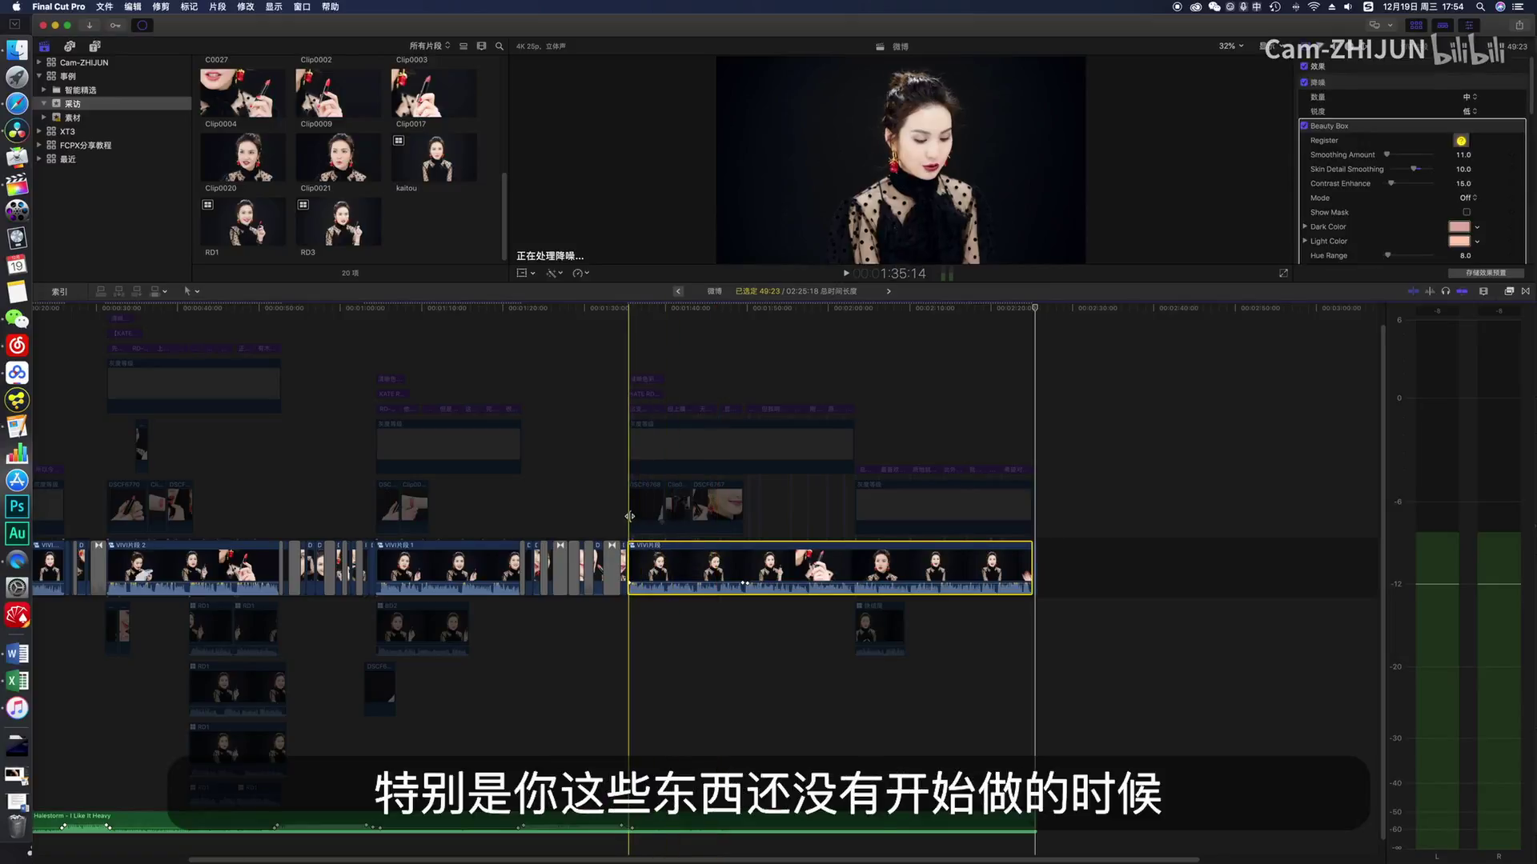
Step: Select the whole final section including its connected clips, clear that selection, and select only the compound clip VIVI片段
{"action": "left_click", "coordinate": [692, 411]}
{"action": "left_click_drag", "start_coordinate": [606, 374], "coordinate": [1194, 560]}
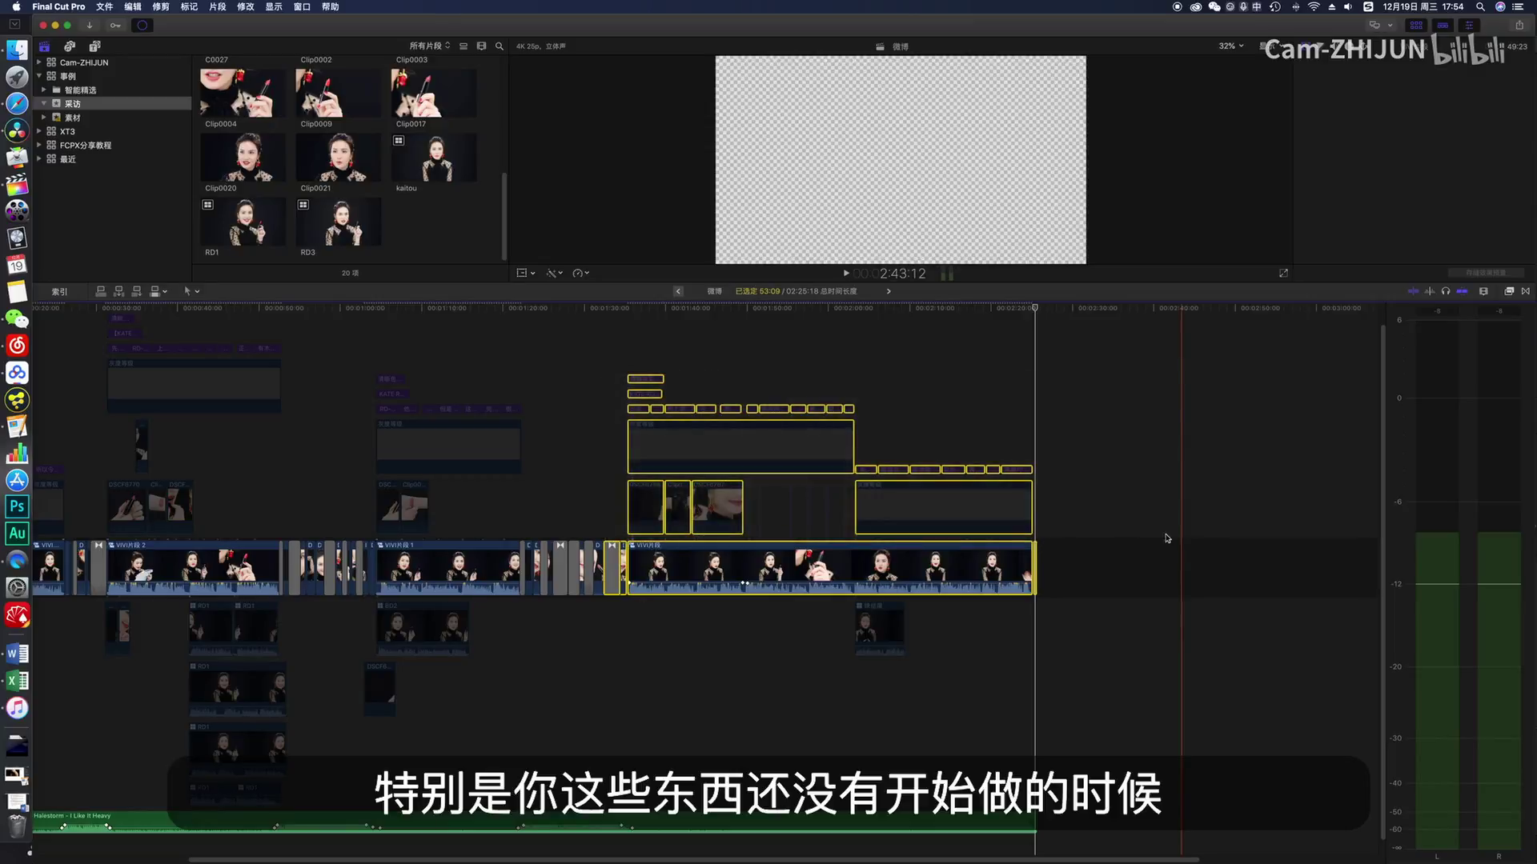
{"action": "left_click", "coordinate": [1103, 516]}
{"action": "left_click", "coordinate": [684, 563]}
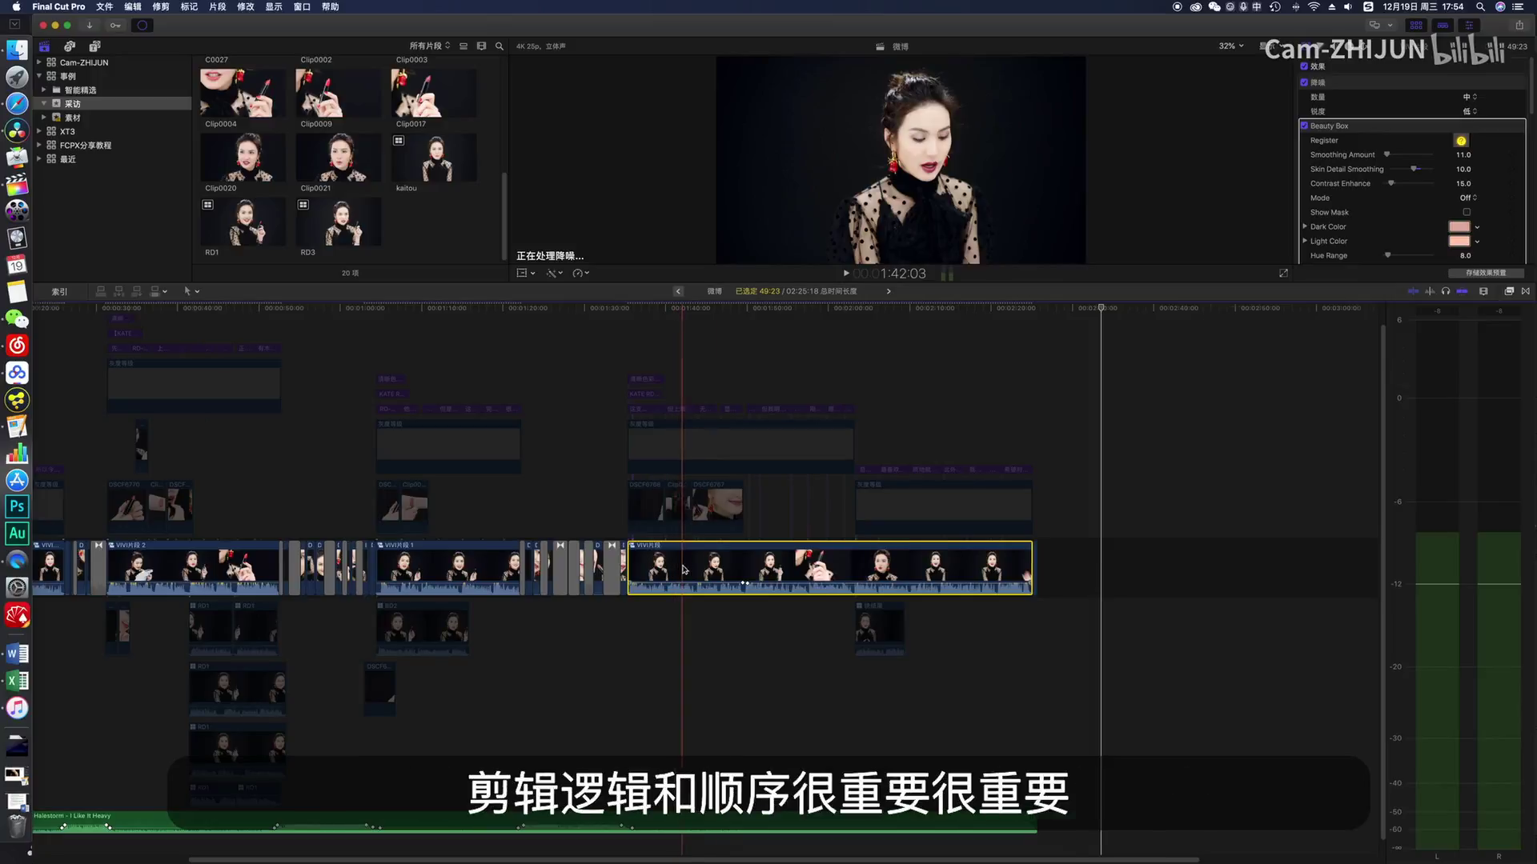
Step: Select all connected title, adjustment and B-roll clips above the primary storyline, and clear the selection
{"action": "scroll", "coordinate": [684, 569], "scroll_direction": "left", "scroll_amount": 4}
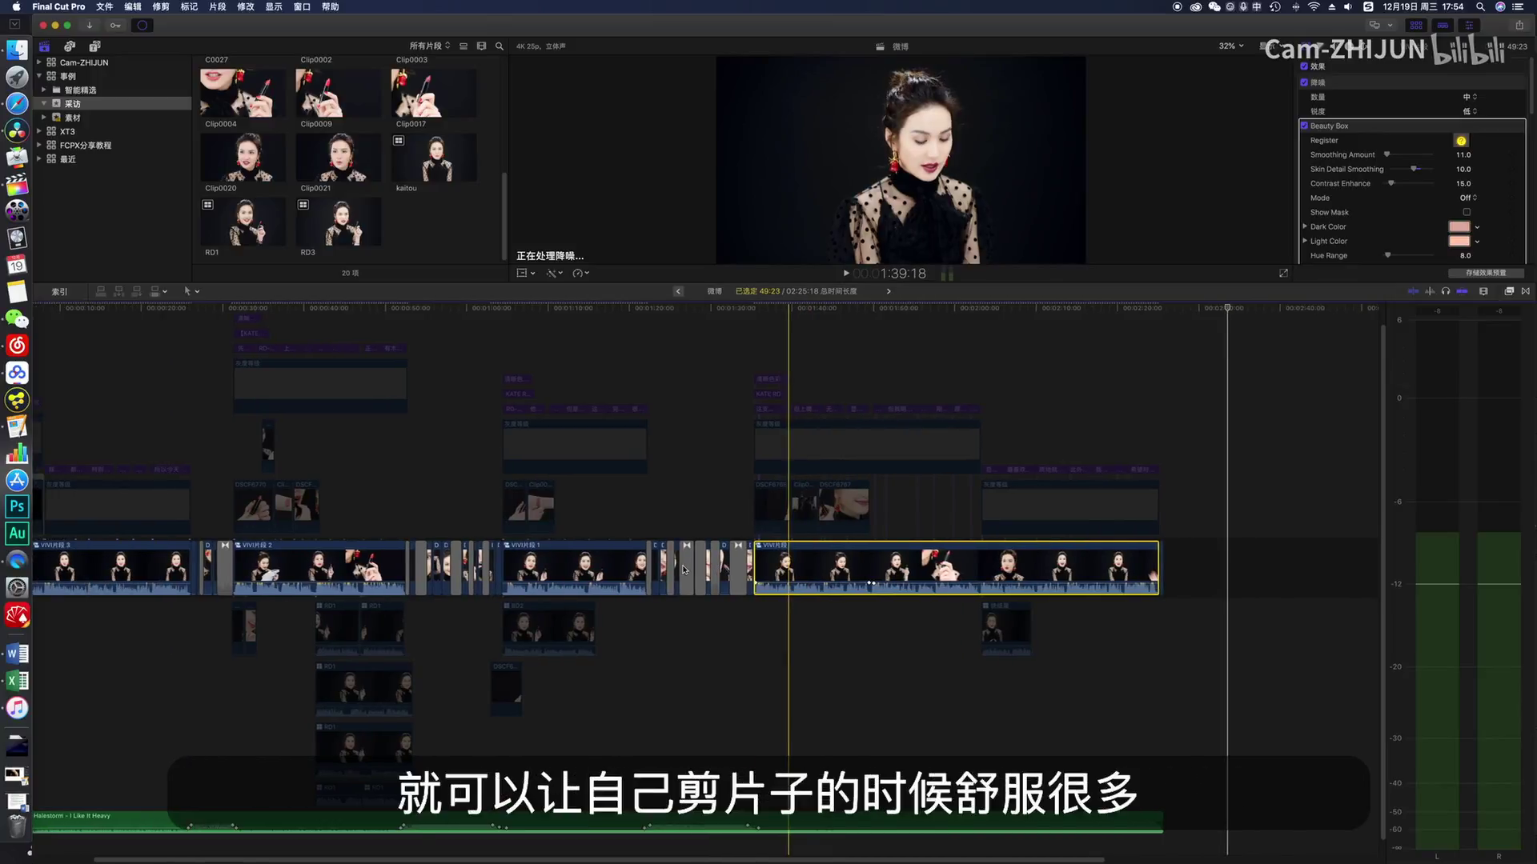
{"action": "scroll", "coordinate": [684, 570], "scroll_direction": "left", "scroll_amount": 3}
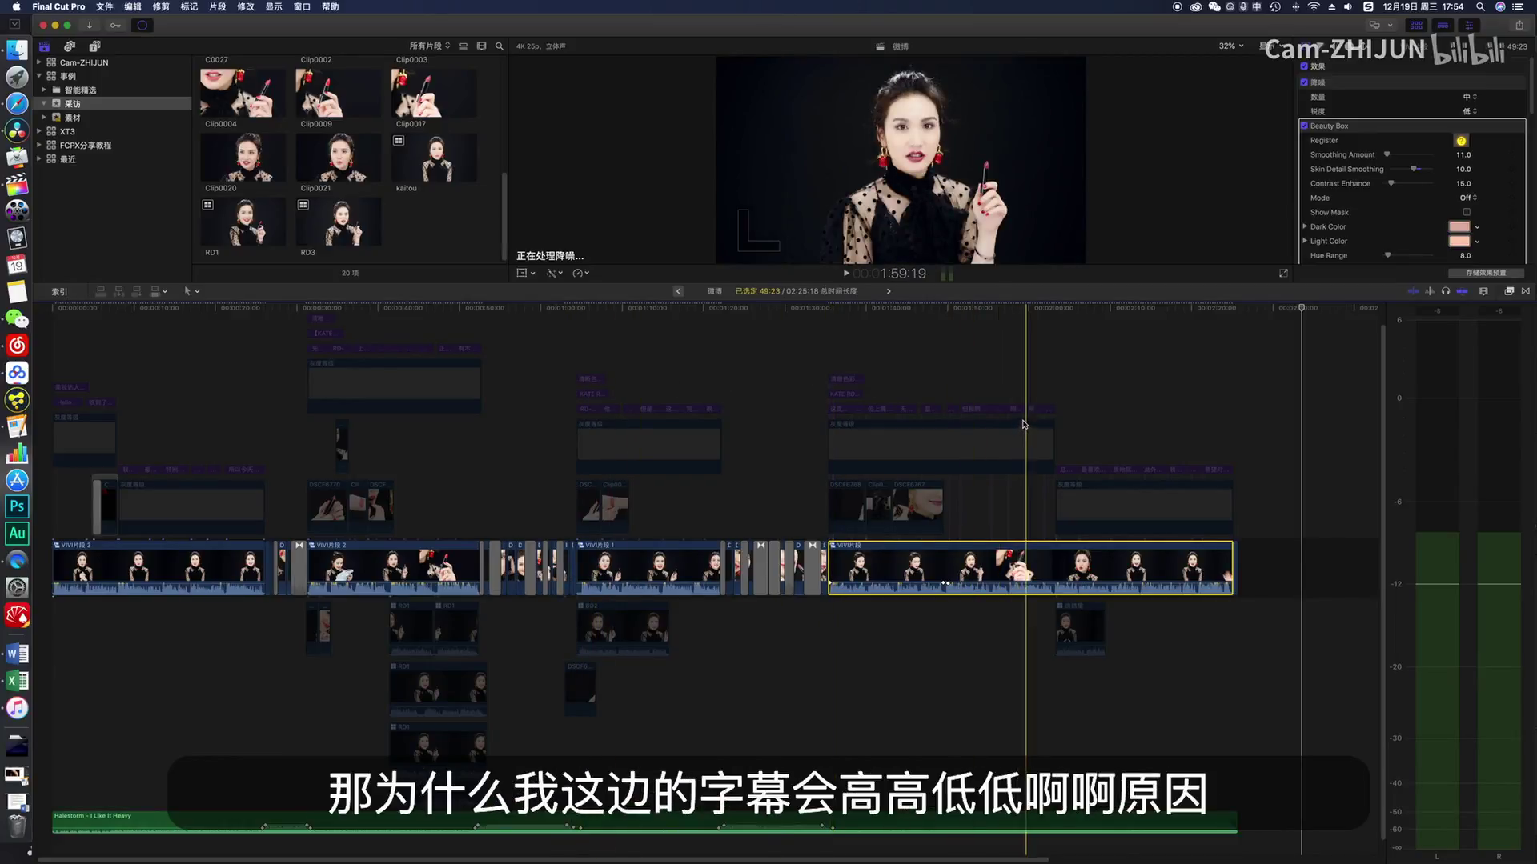
{"action": "key", "text": "super+a"}
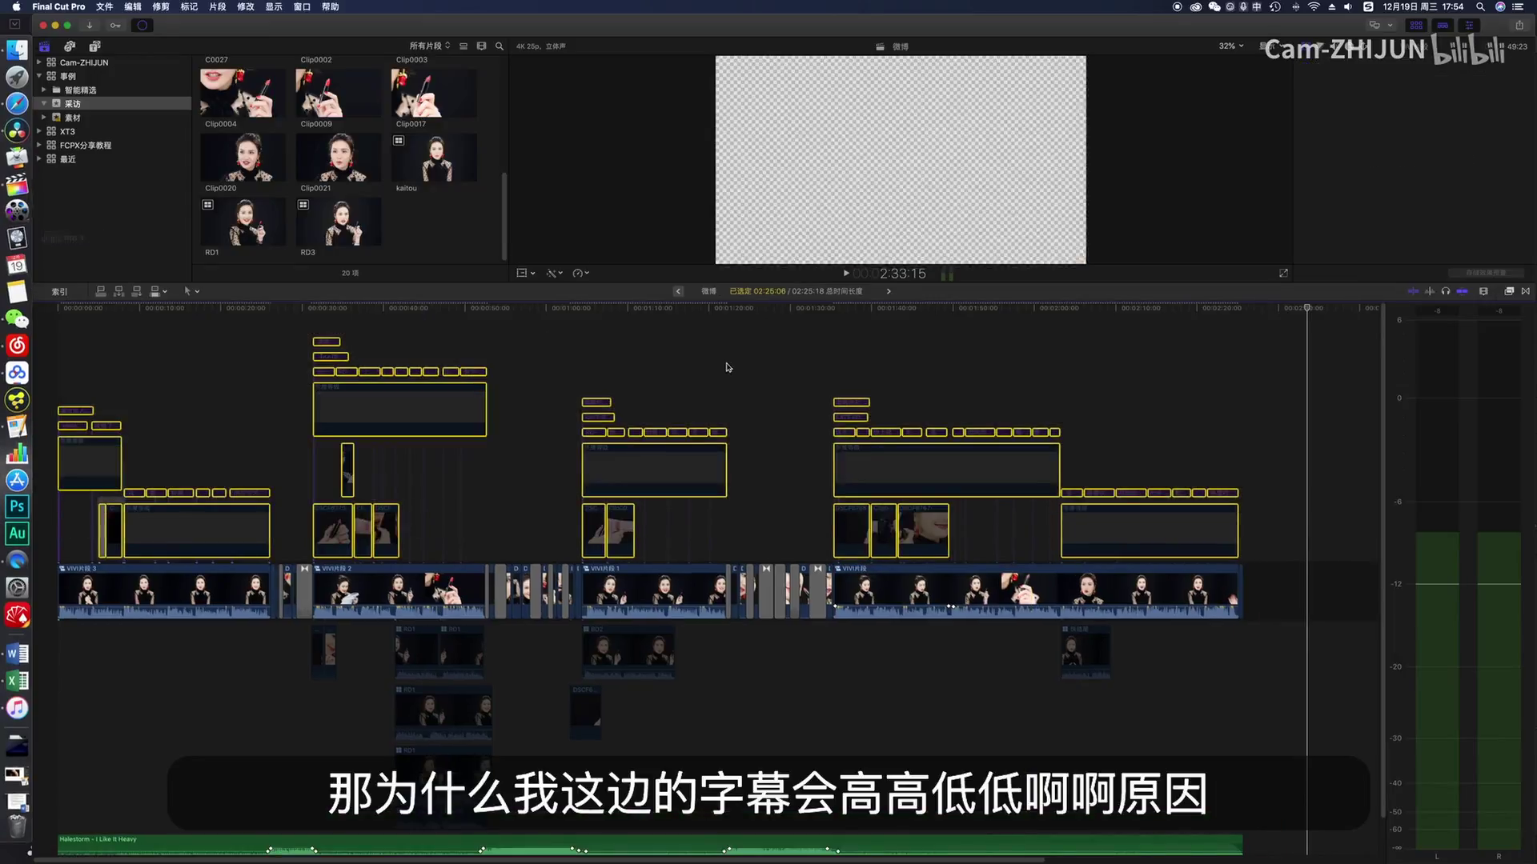
{"action": "left_click", "coordinate": [715, 362]}
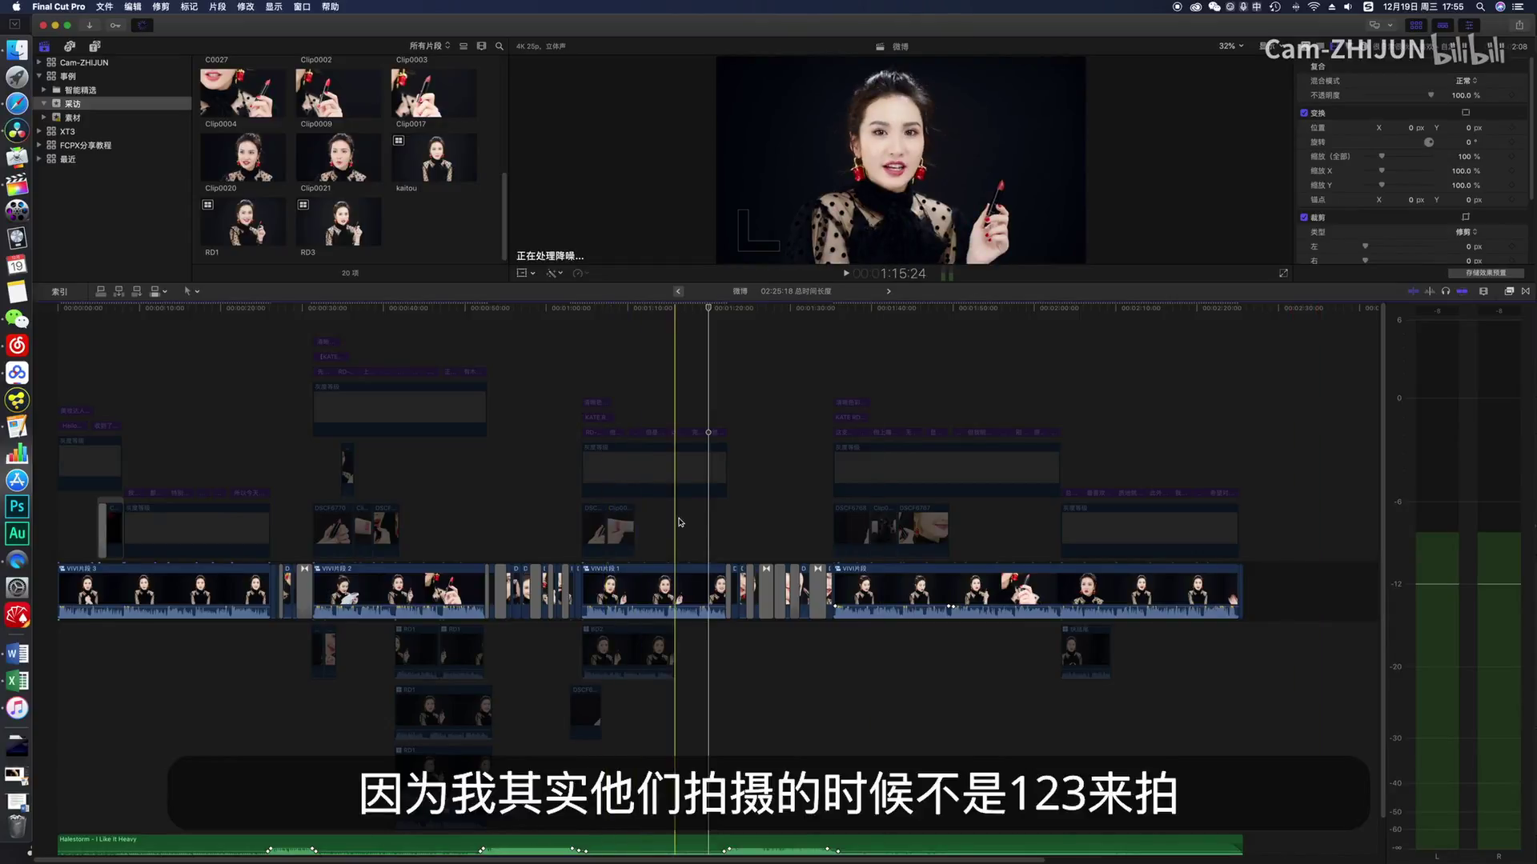
Step: Select compound clip VIVI片段 1, followed by the title clips above it together with their adjustment clip
{"action": "left_click", "coordinate": [884, 587]}
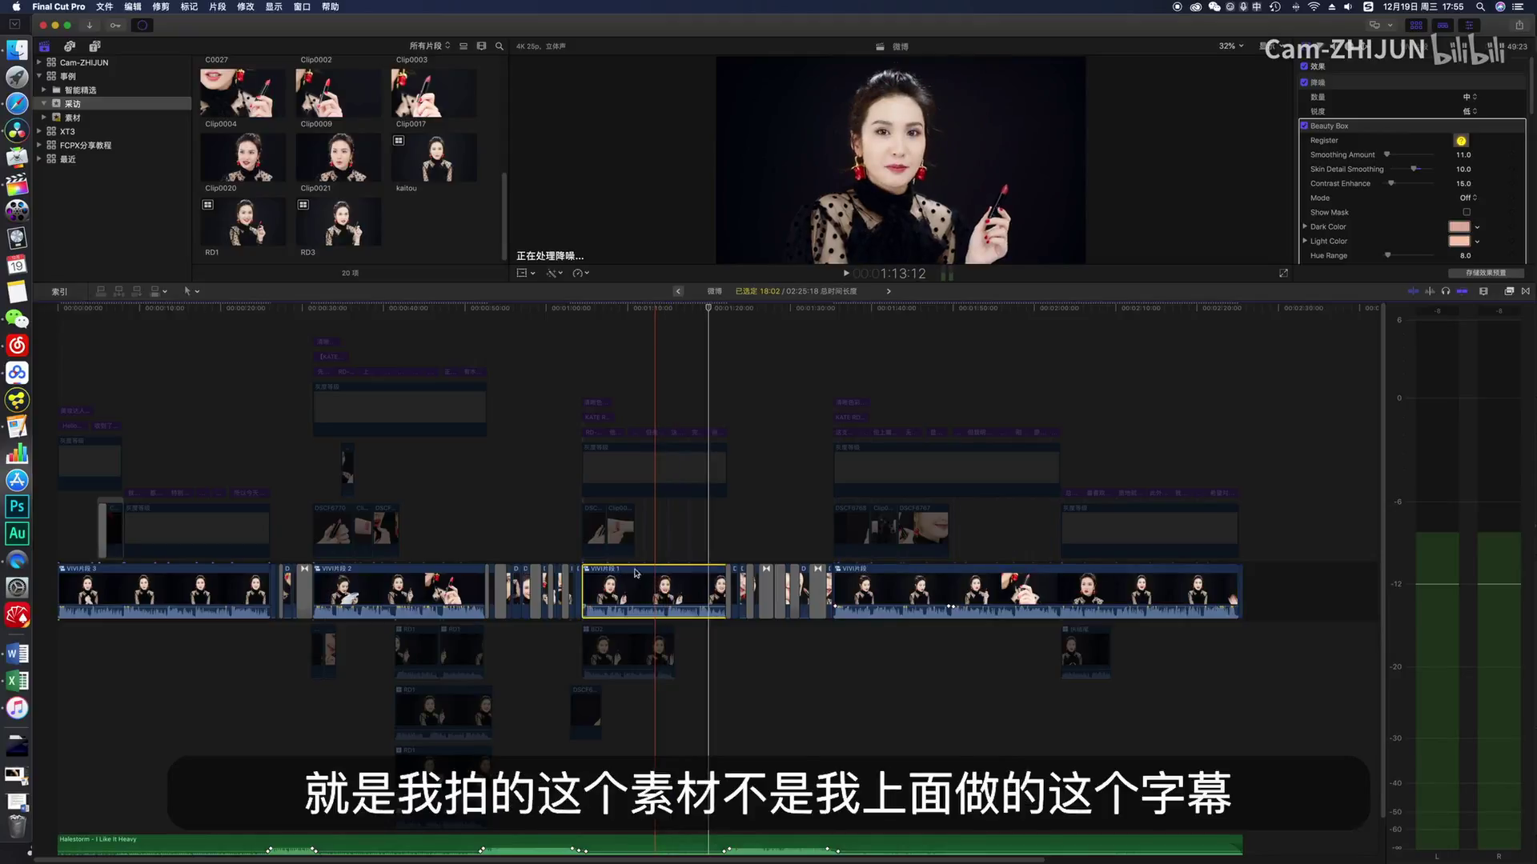
{"action": "left_click_drag", "start_coordinate": [582, 392], "coordinate": [741, 438]}
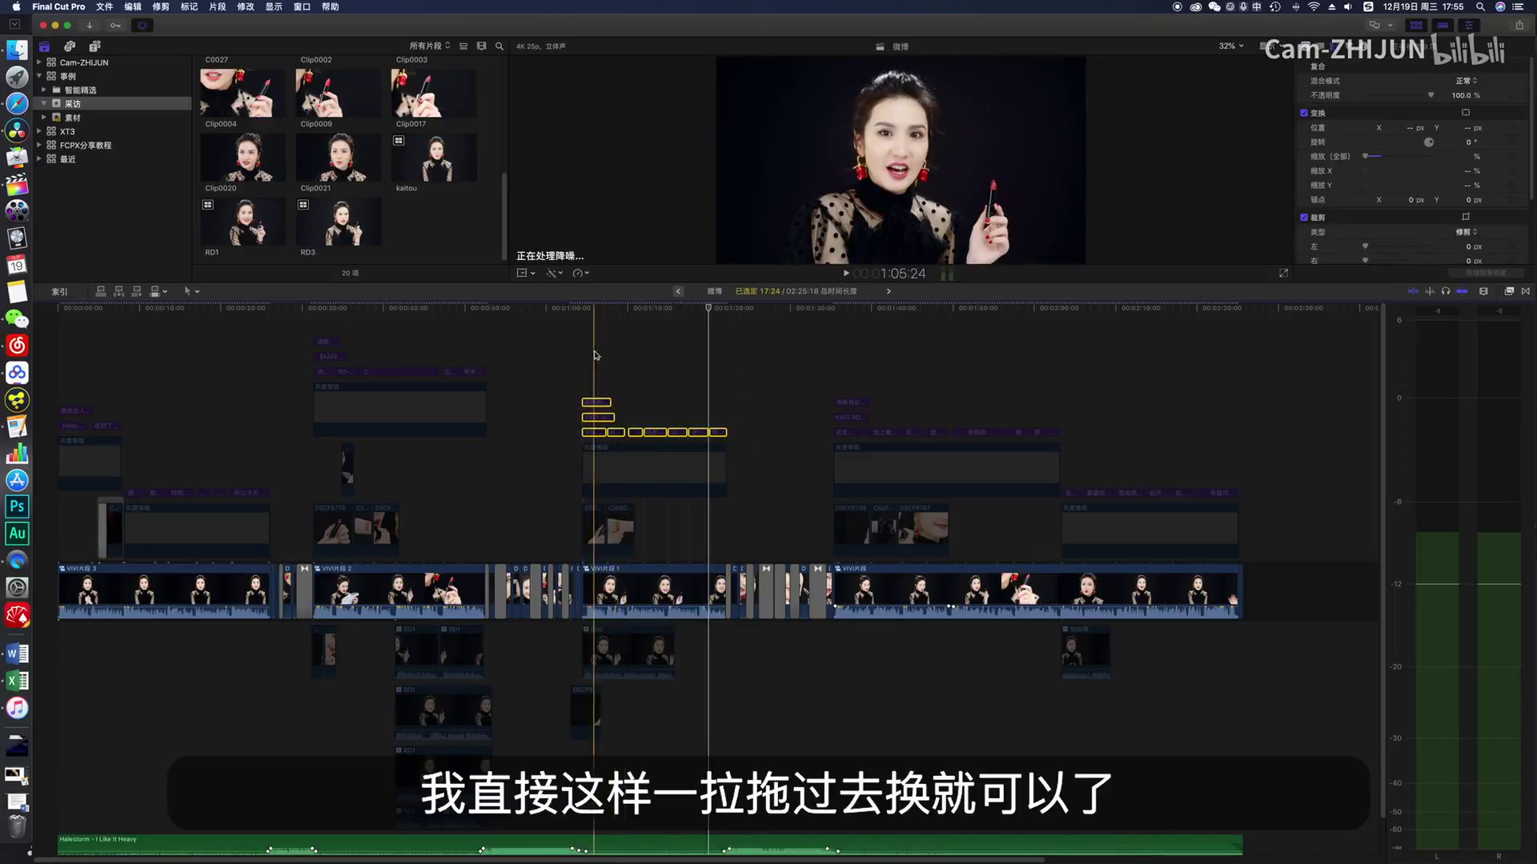
{"action": "left_click", "coordinate": [720, 472], "text": "super"}
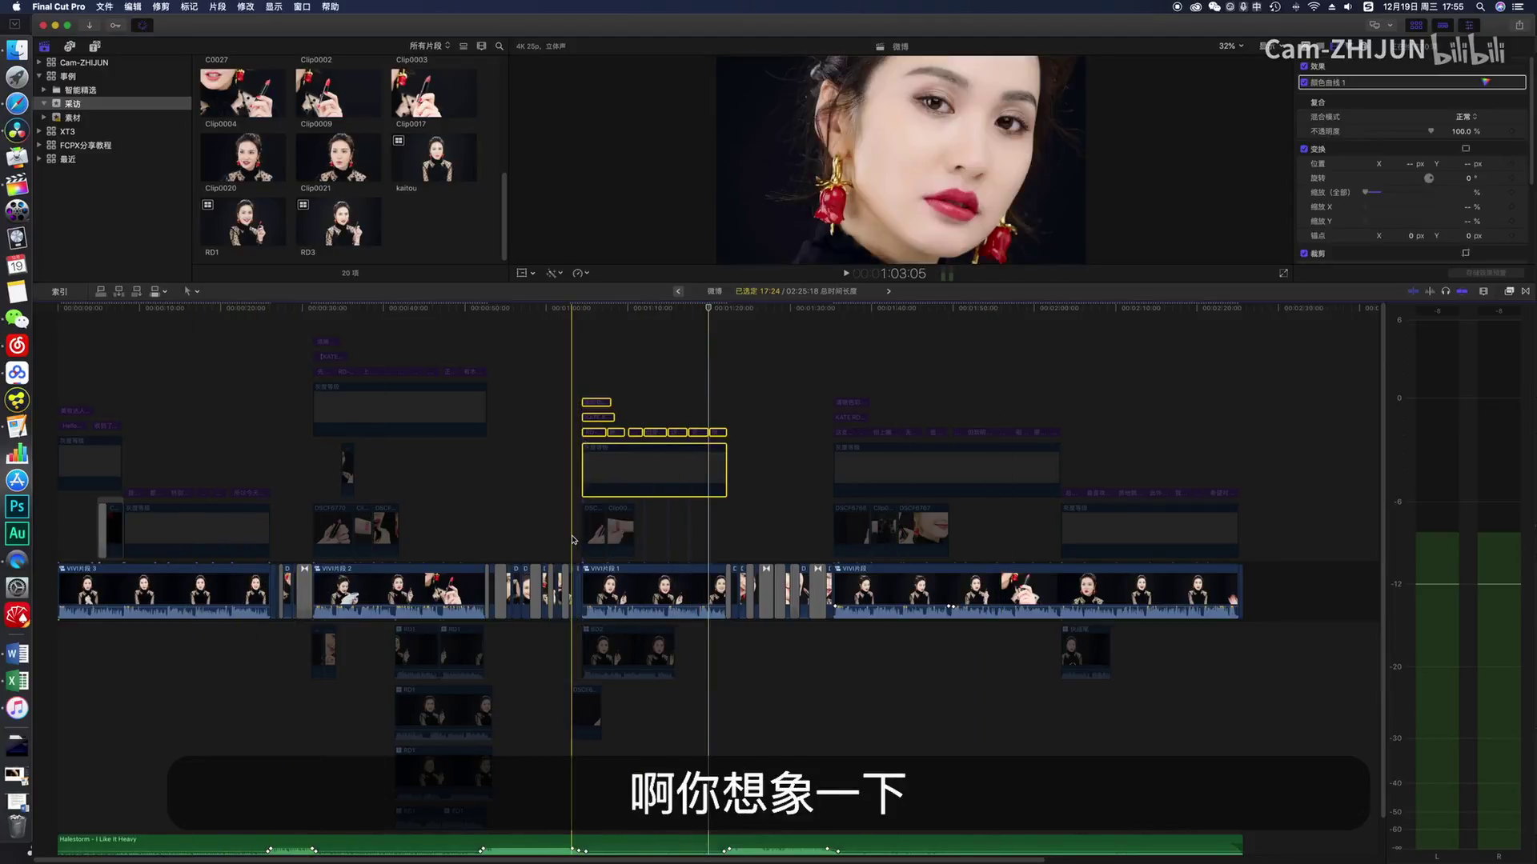
Step: Try extending the adjustment clip above VIVI片段 1 back to the start of the timeline, and select the interlude clips before VIVI片段 1
{"action": "left_click_drag", "start_coordinate": [583, 460], "coordinate": [59, 469]}
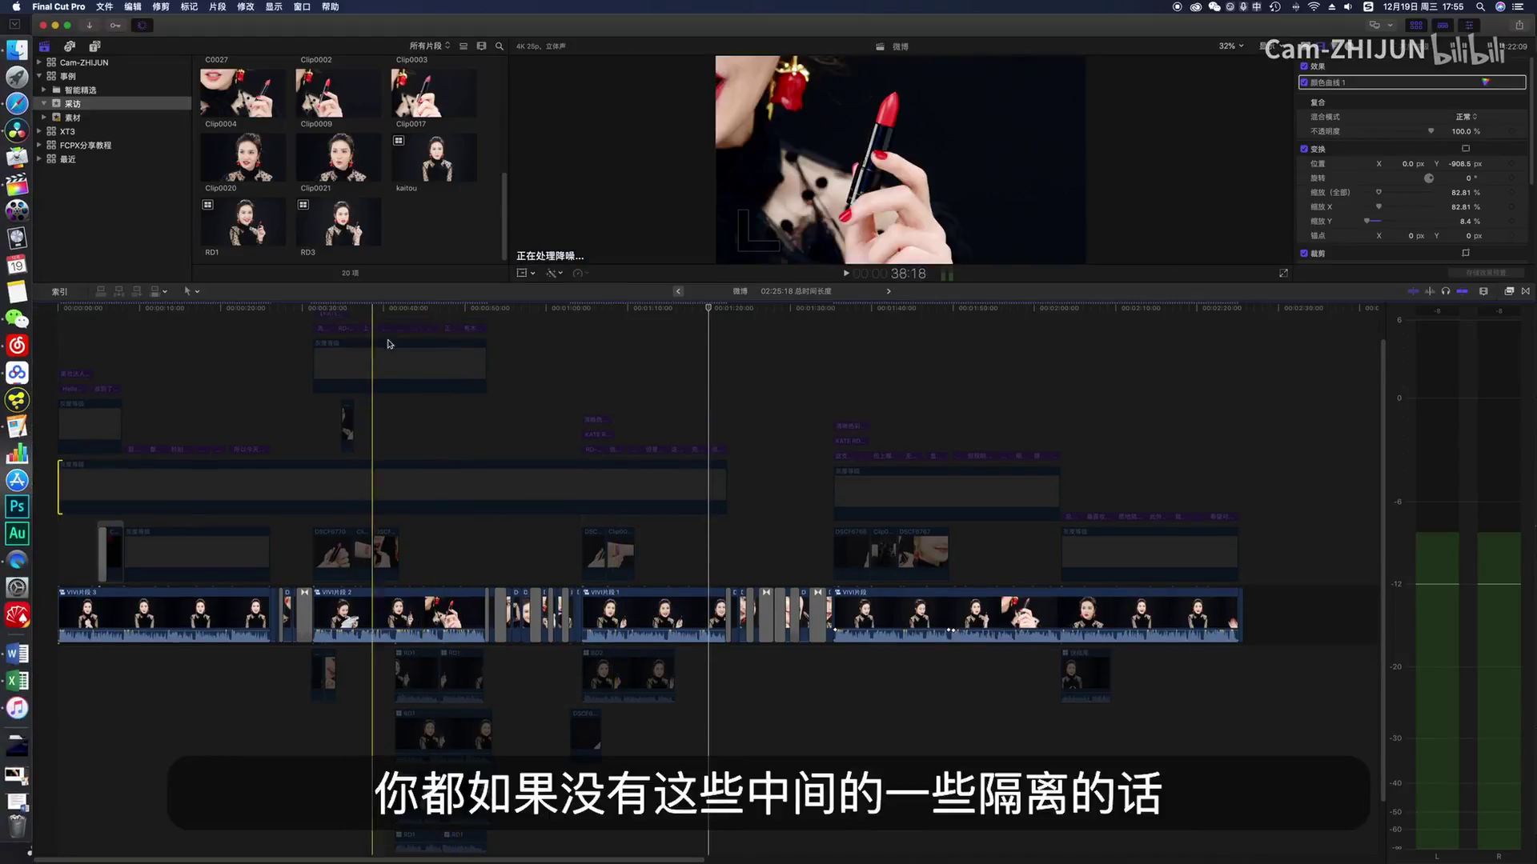
{"action": "left_click_drag", "start_coordinate": [494, 565], "coordinate": [573, 625]}
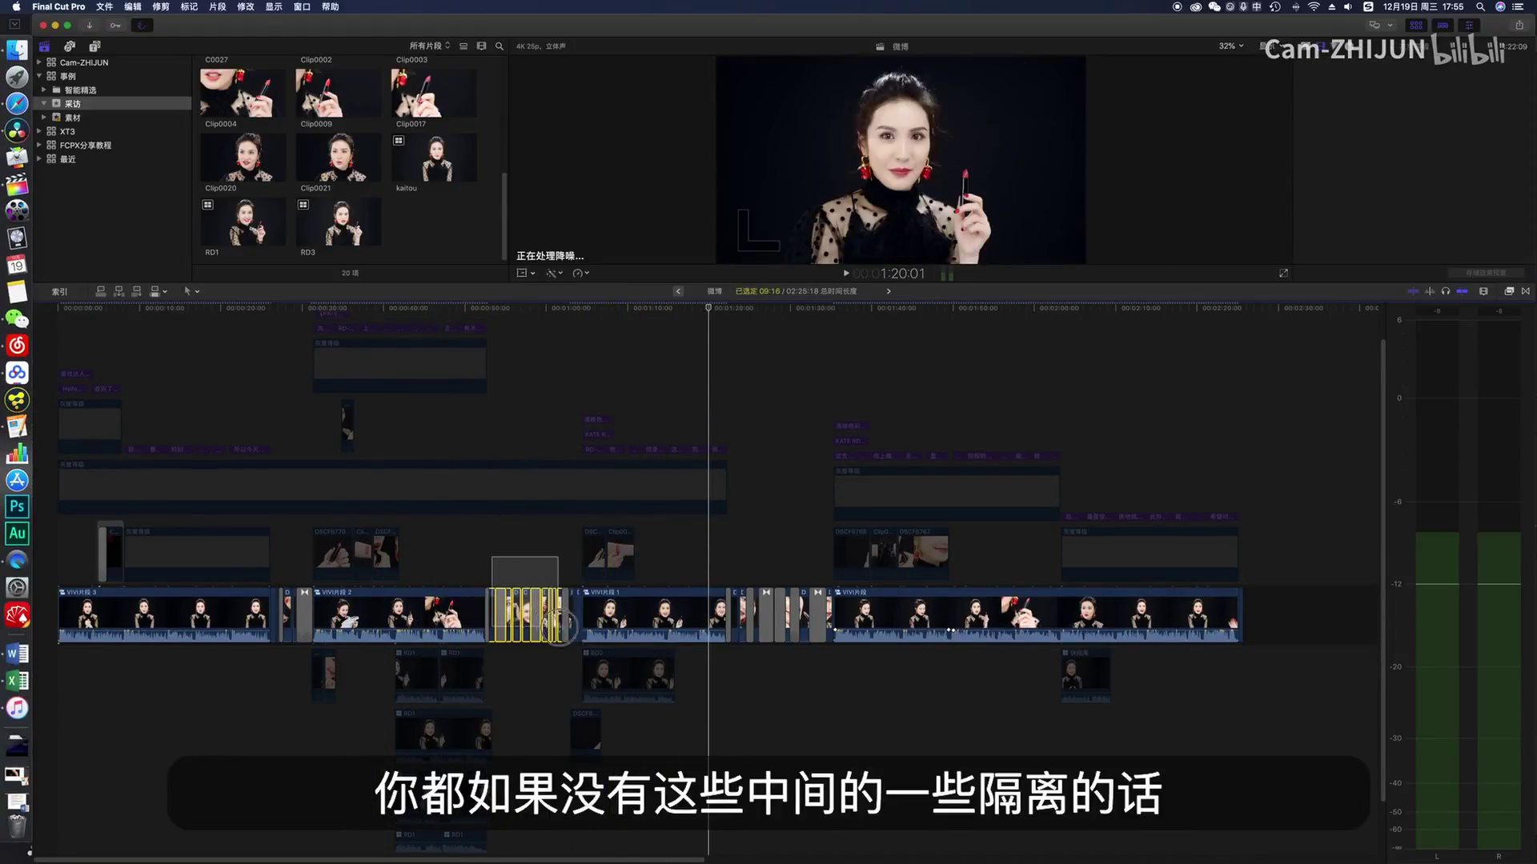
{"action": "key", "text": "super+4"}
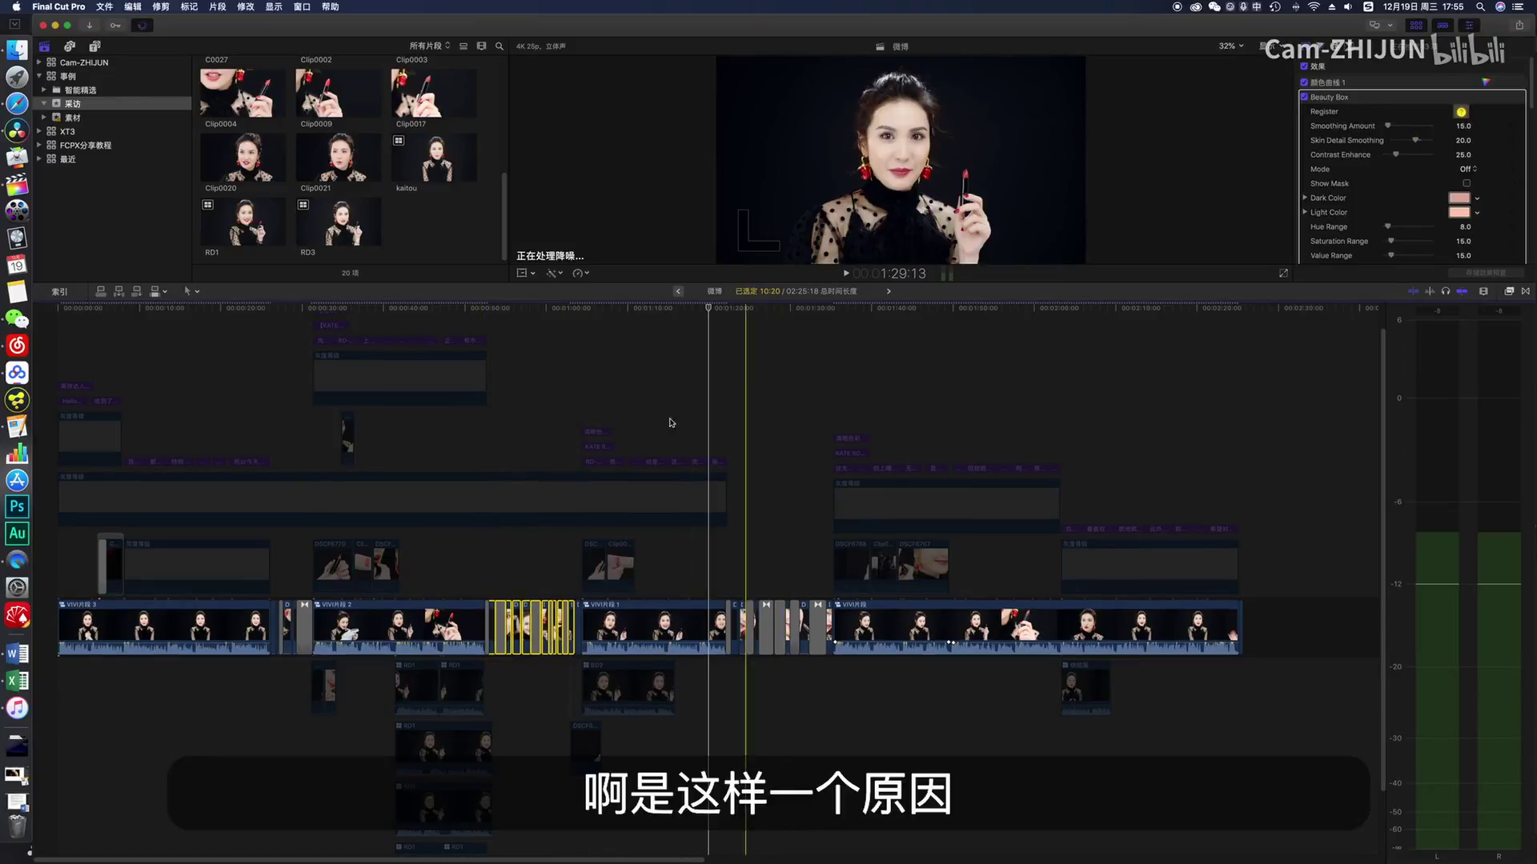
{"action": "left_click", "coordinate": [137, 515]}
Step: Select the adjustment clip and titles above VIVI片段 1, clear the selection, and place the playhead in the interlude before that section
{"action": "left_click", "coordinate": [624, 480]}
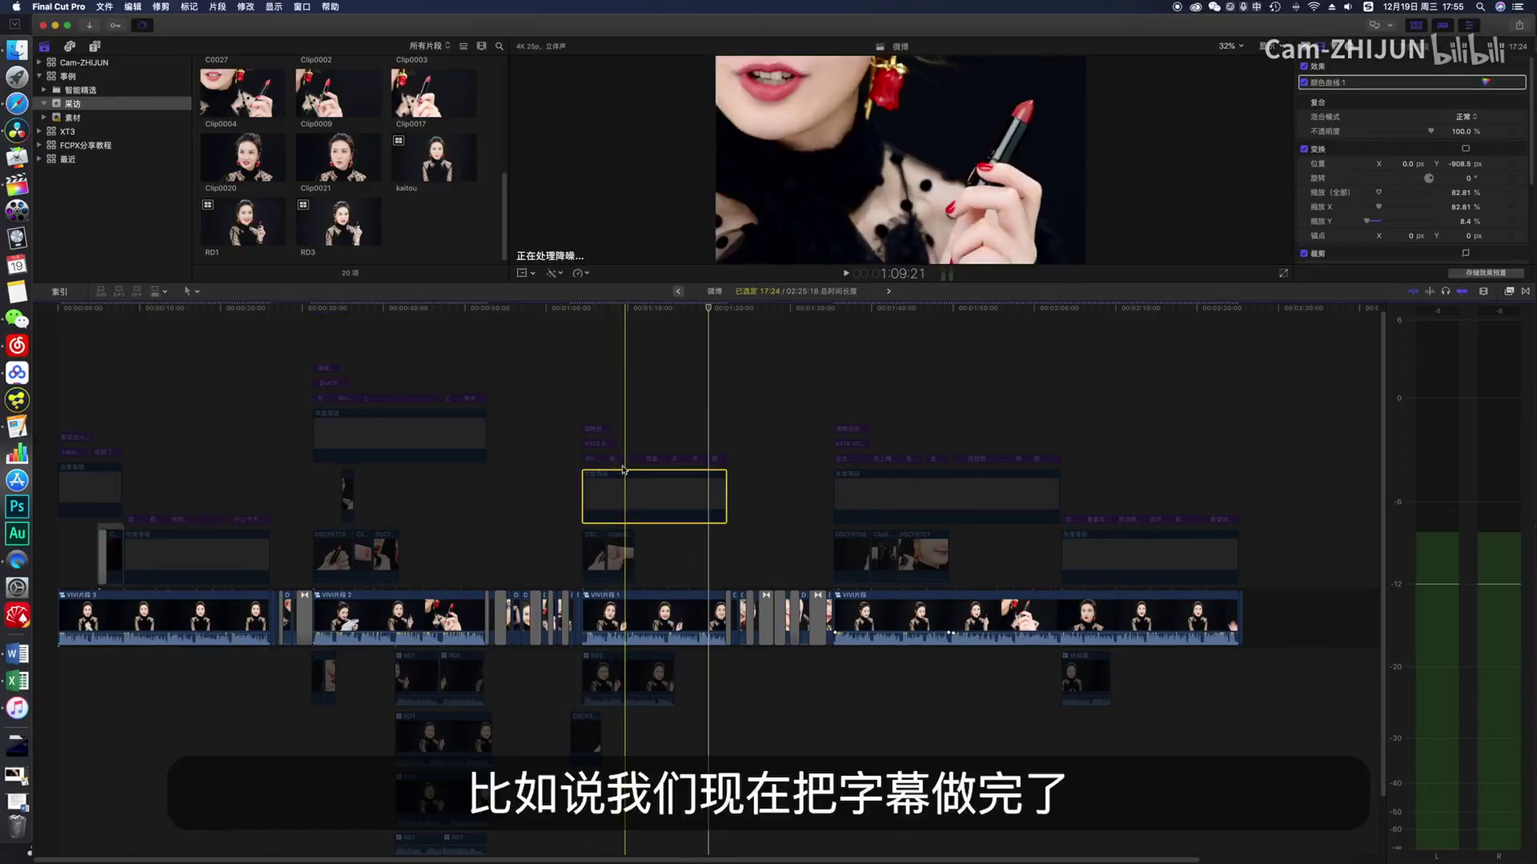
{"action": "left_click_drag", "start_coordinate": [573, 395], "coordinate": [700, 480]}
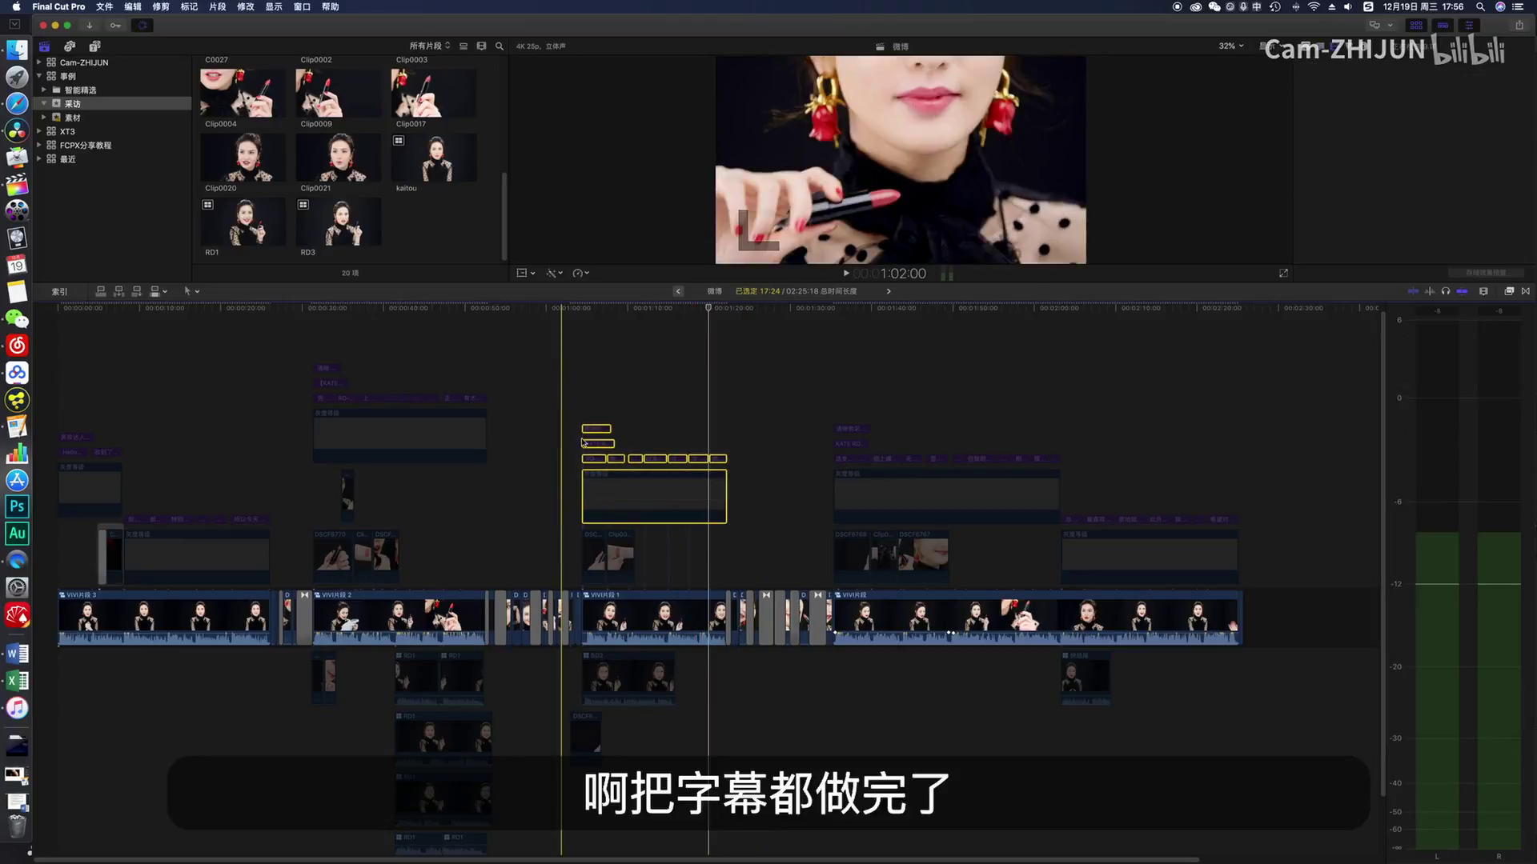
{"action": "left_click", "coordinate": [496, 541]}
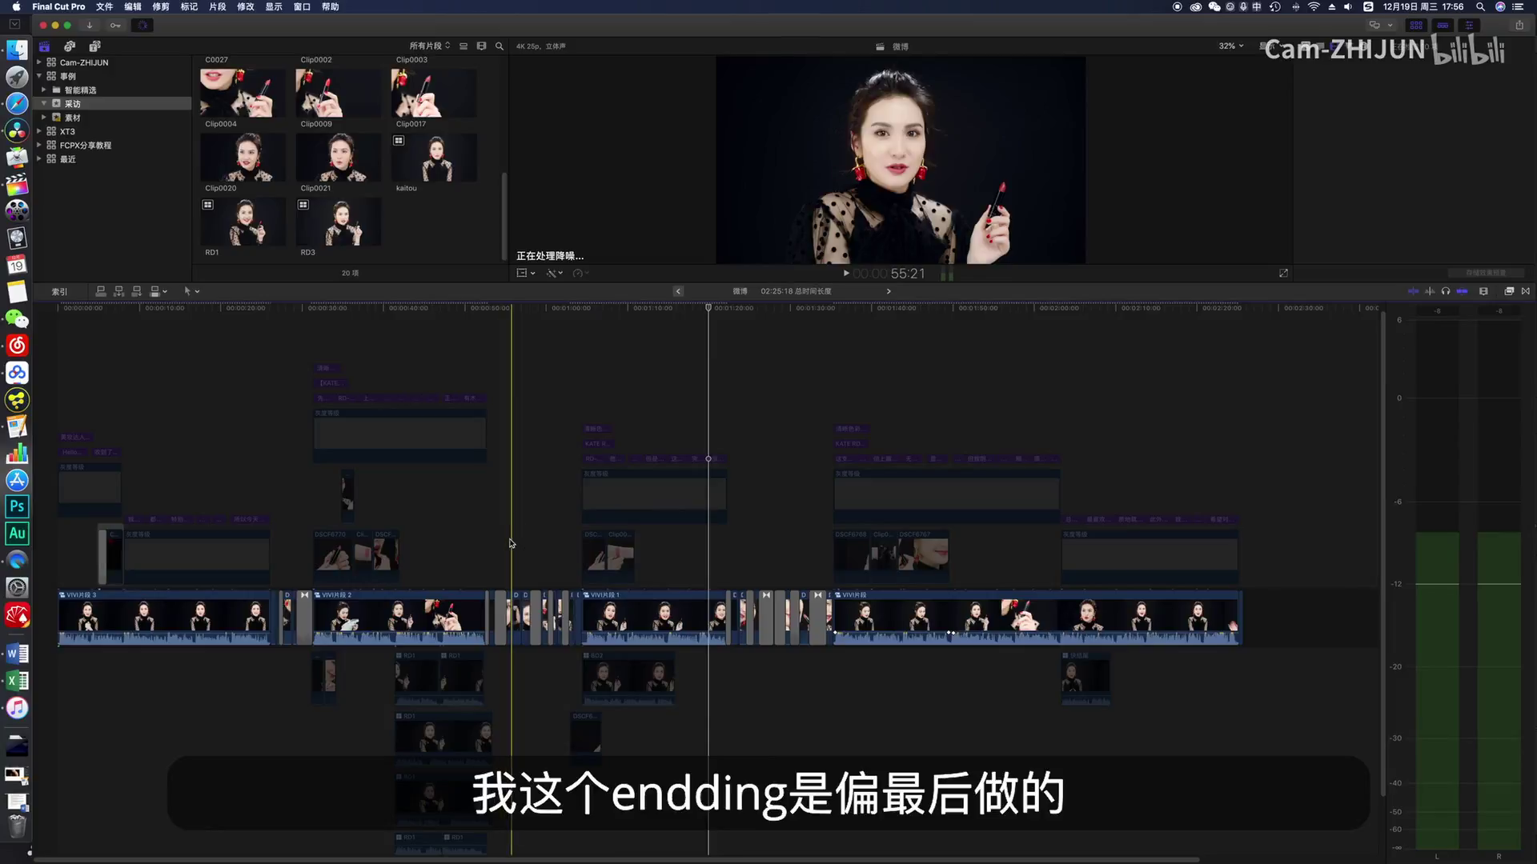
{"action": "left_click", "coordinate": [511, 543]}
{"action": "left_click", "coordinate": [538, 530]}
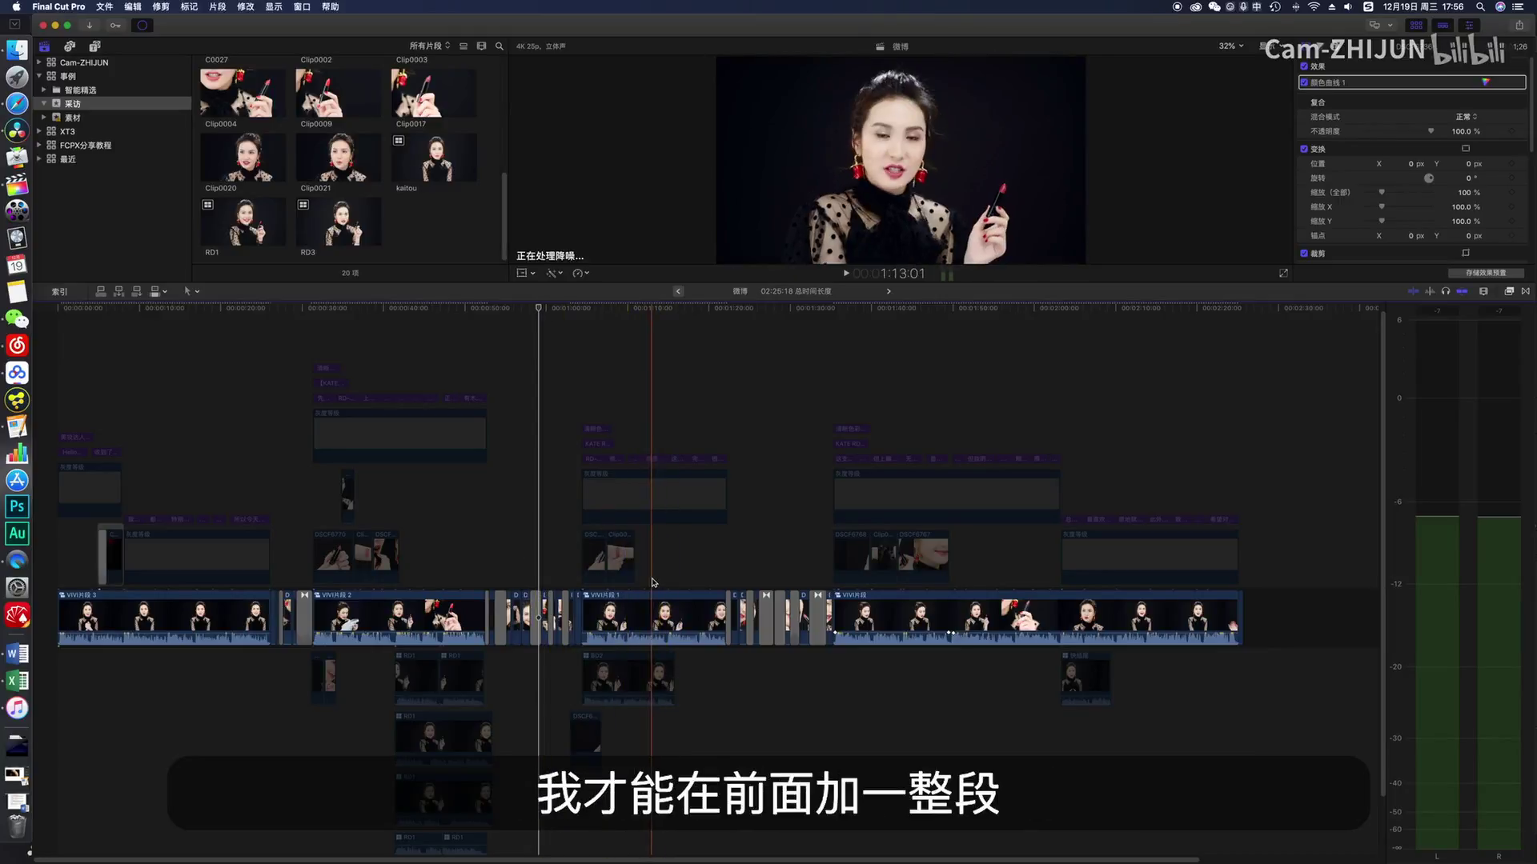
Step: Select the interlude clips before VIVI片段 1 and the group between VIVI片段 1 and the final VIVI片段, and clear the selection
{"action": "left_click_drag", "start_coordinate": [506, 552], "coordinate": [570, 621]}
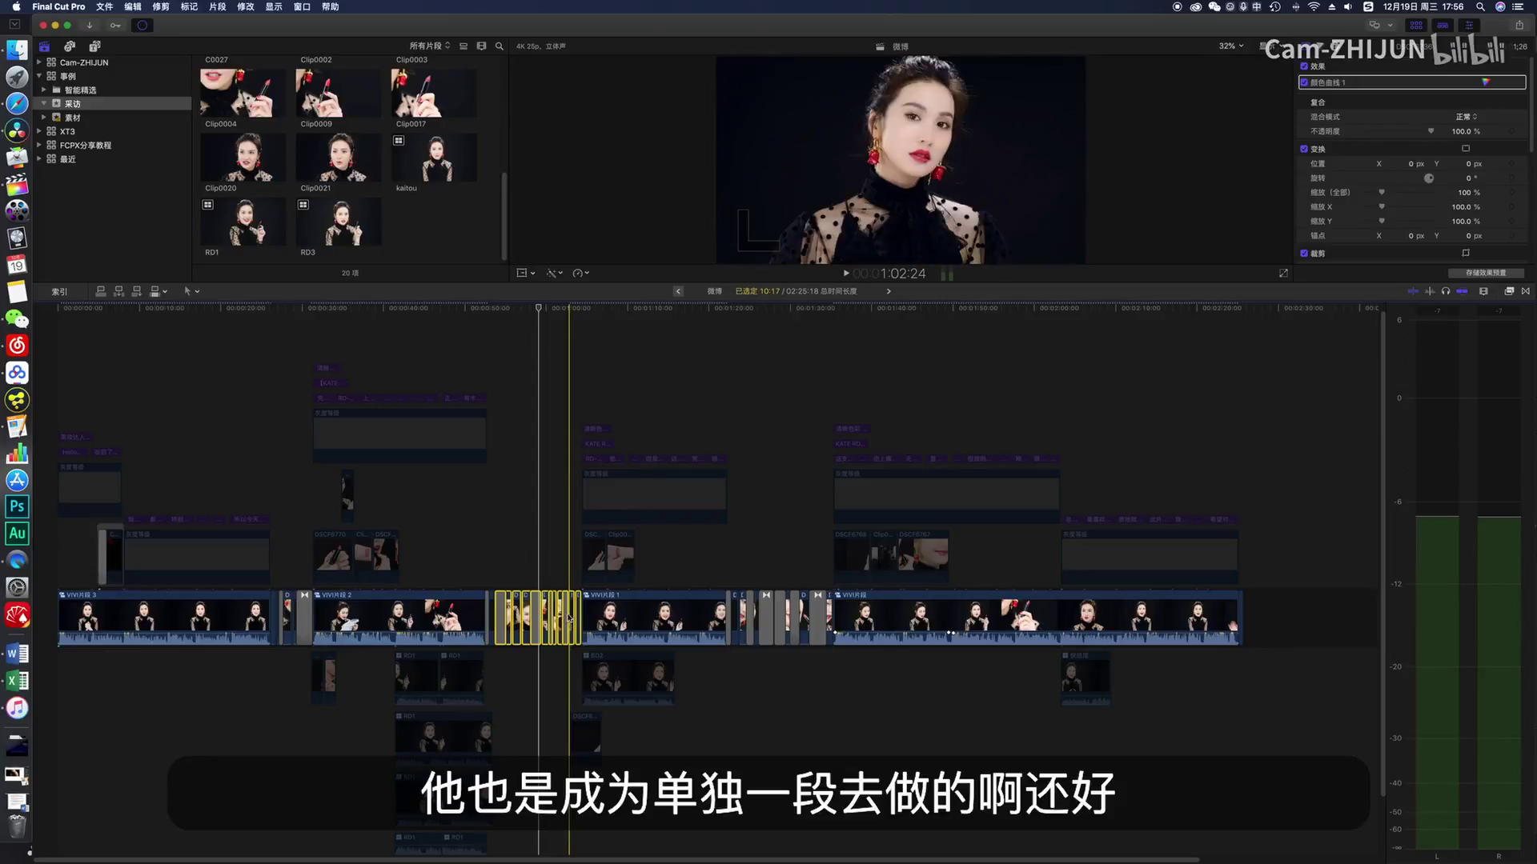
{"action": "left_click_drag", "start_coordinate": [504, 549], "coordinate": [568, 613]}
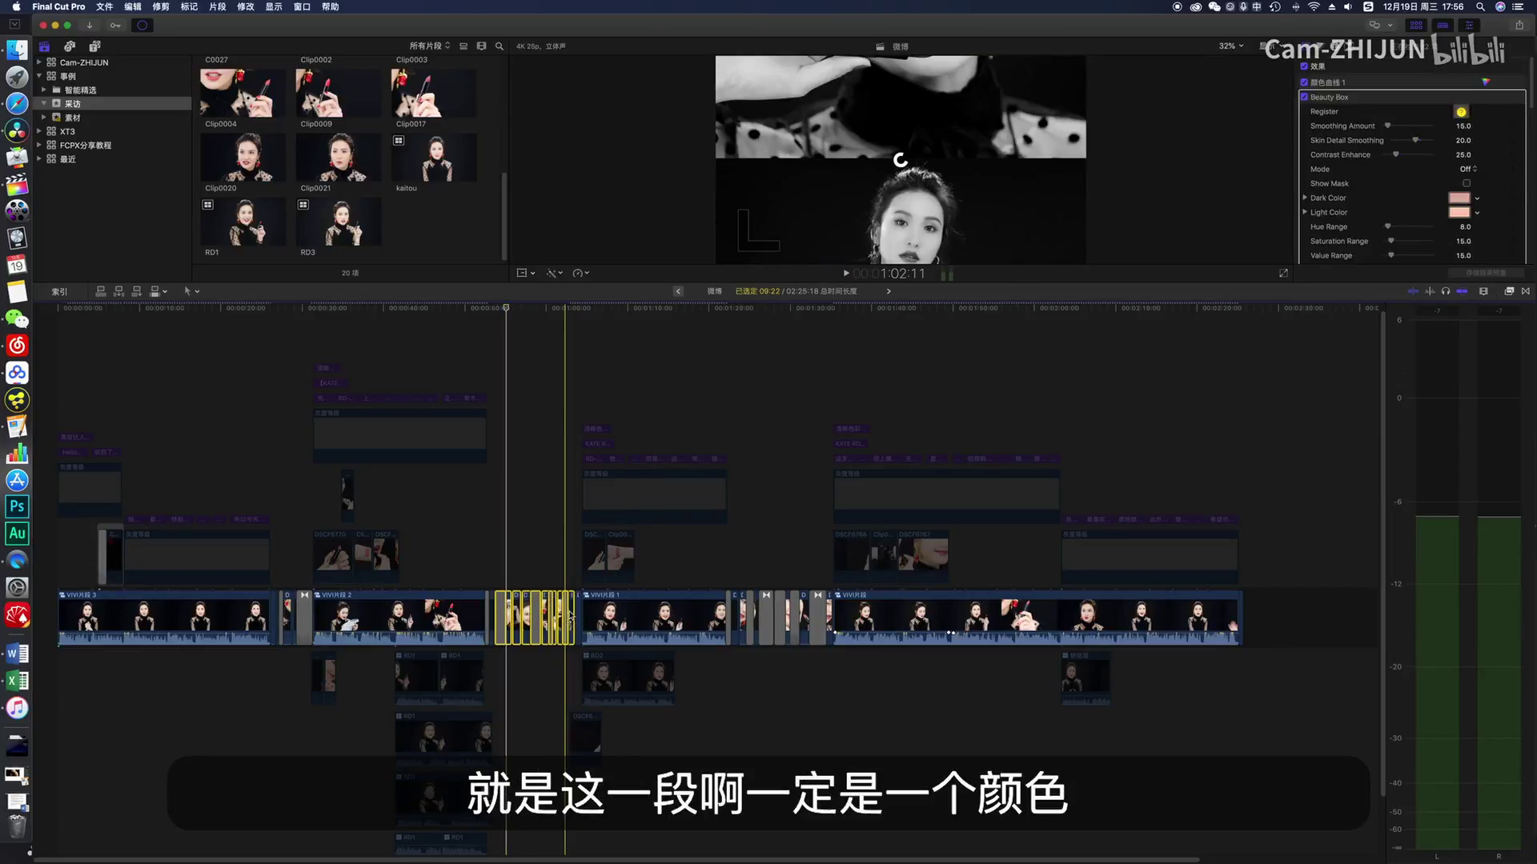
{"action": "left_click_drag", "start_coordinate": [752, 570], "coordinate": [799, 640]}
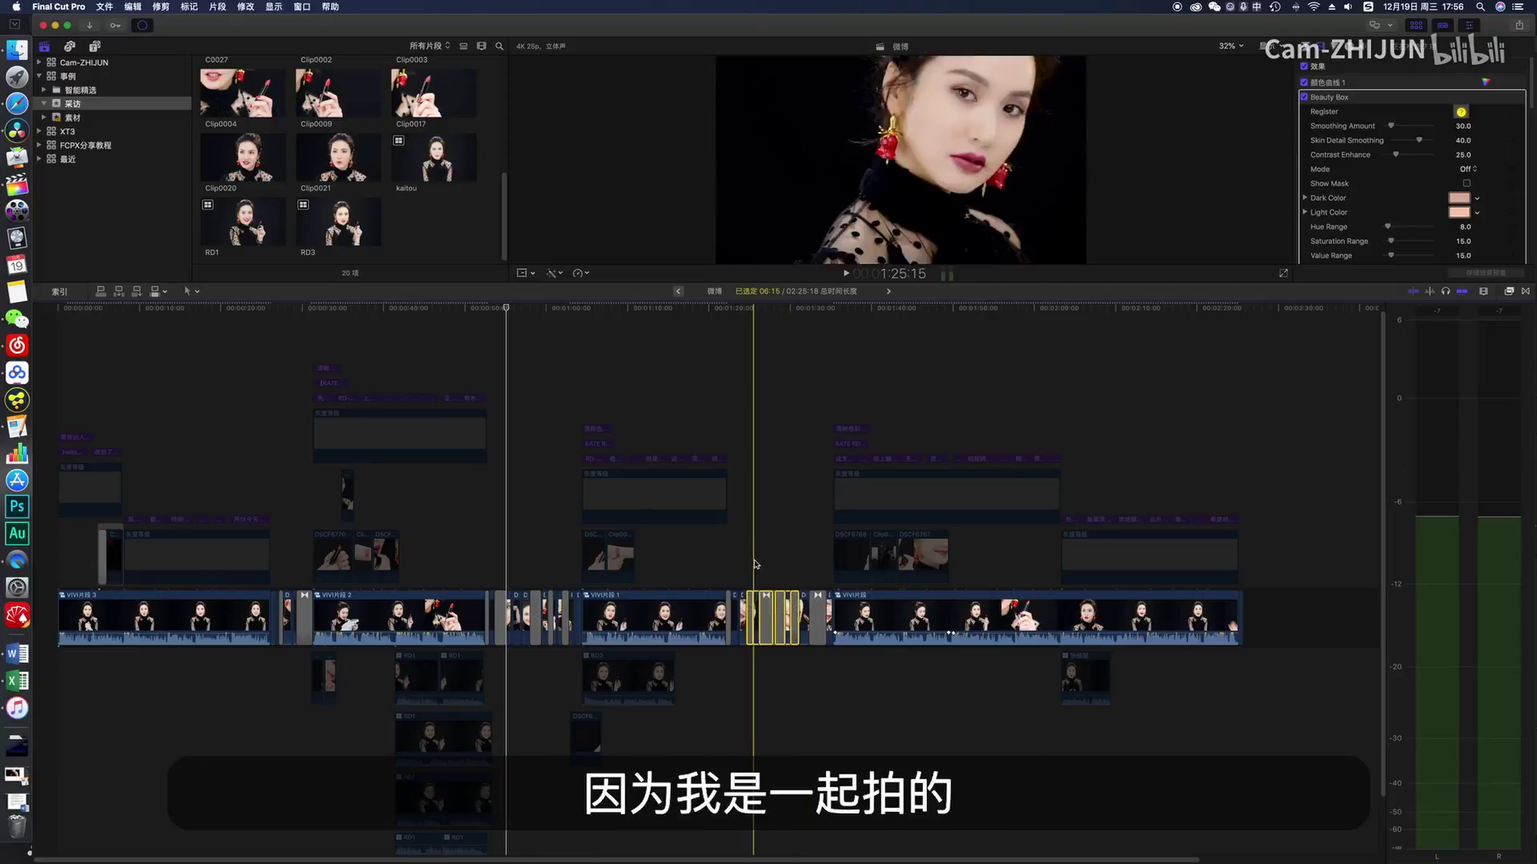
{"action": "left_click_drag", "start_coordinate": [737, 550], "coordinate": [809, 646]}
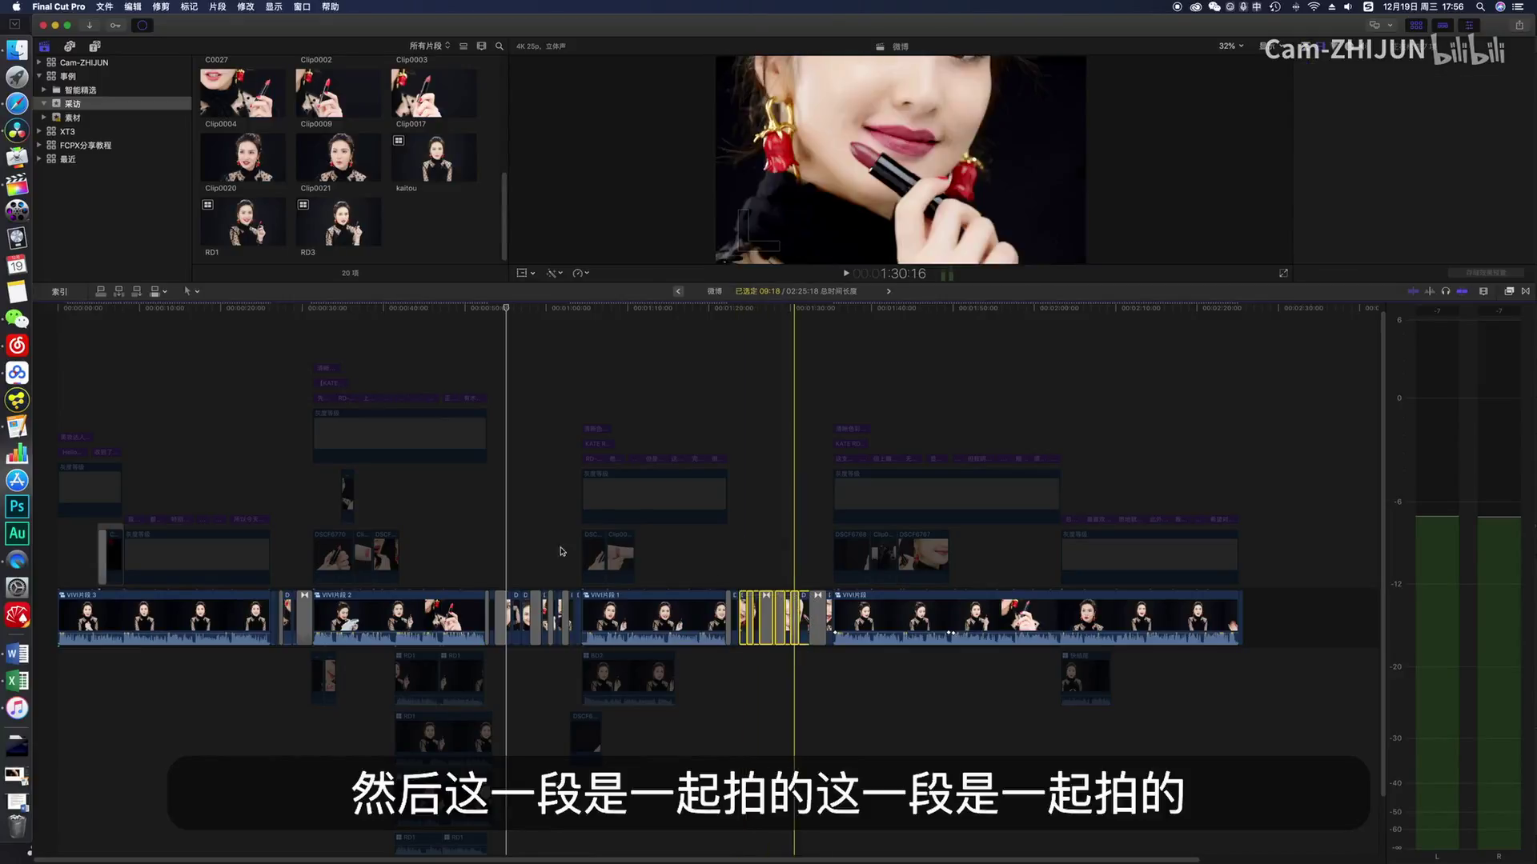
{"action": "left_click", "coordinate": [312, 575]}
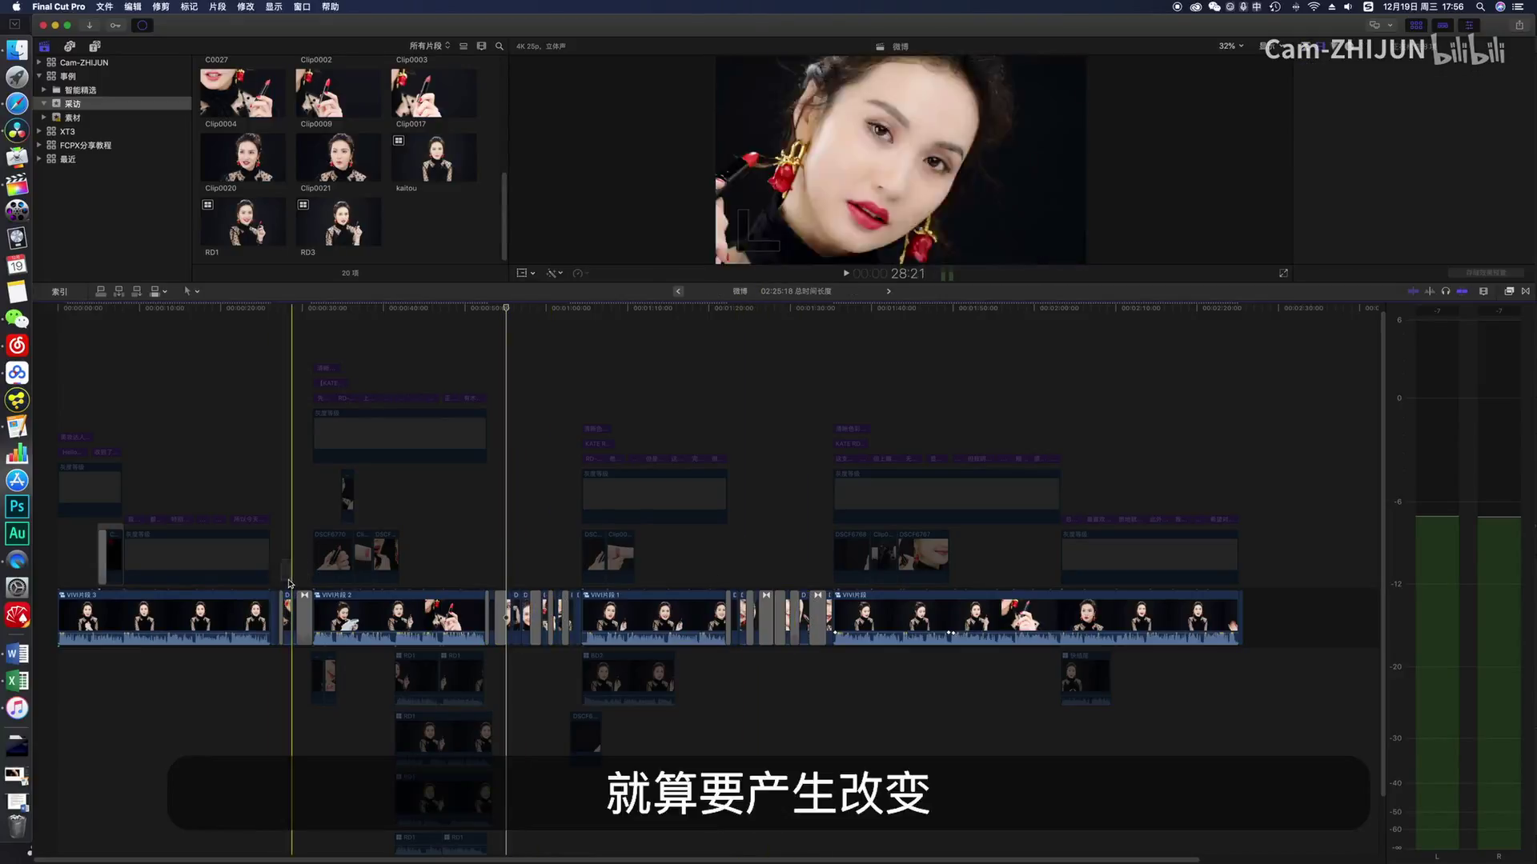
{"action": "left_click_drag", "start_coordinate": [737, 566], "coordinate": [830, 652]}
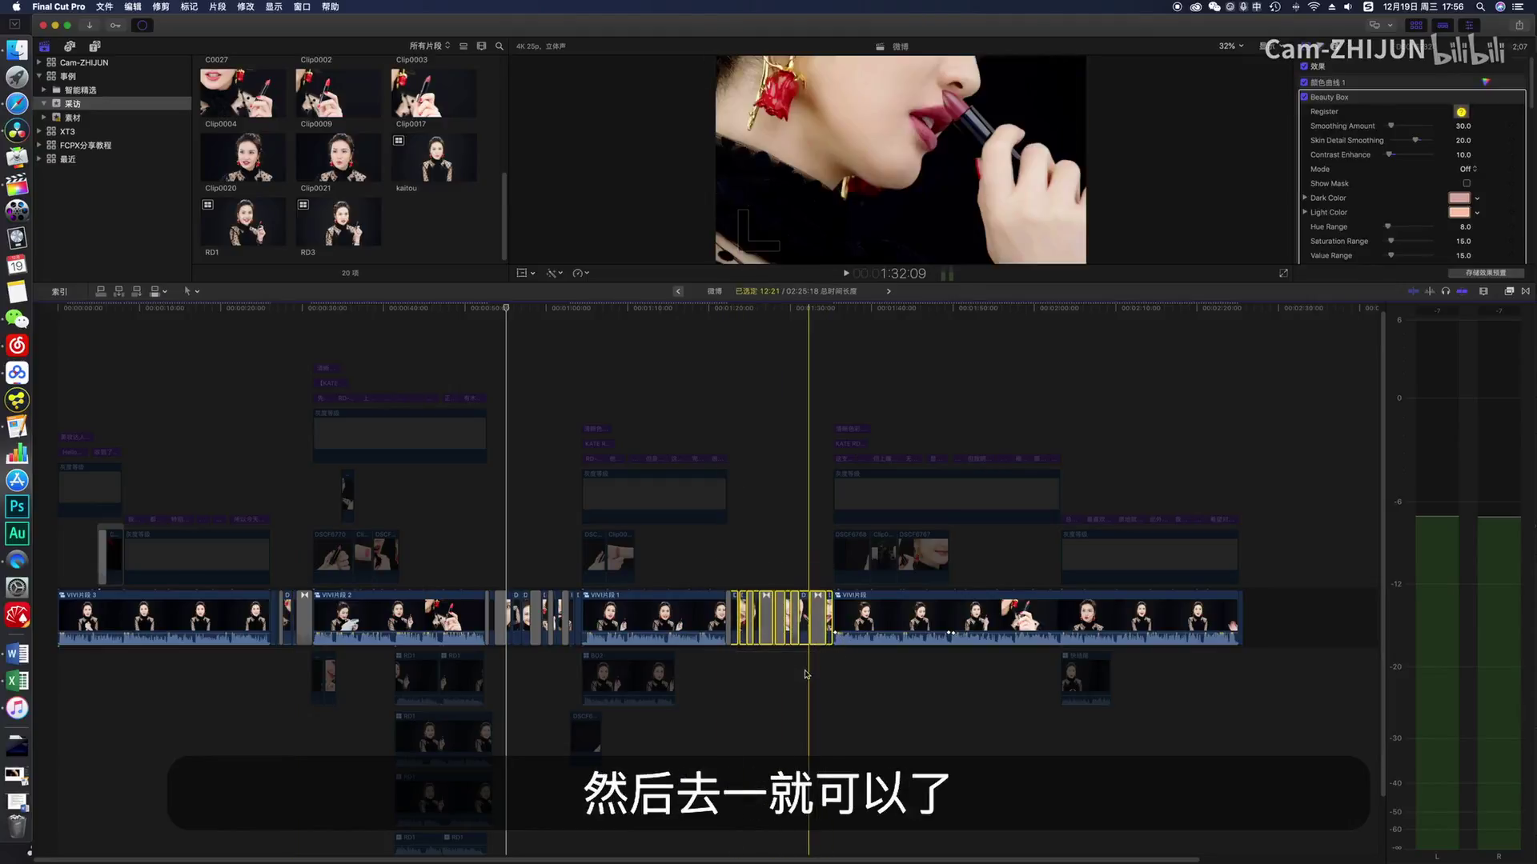
{"action": "left_click", "coordinate": [780, 569]}
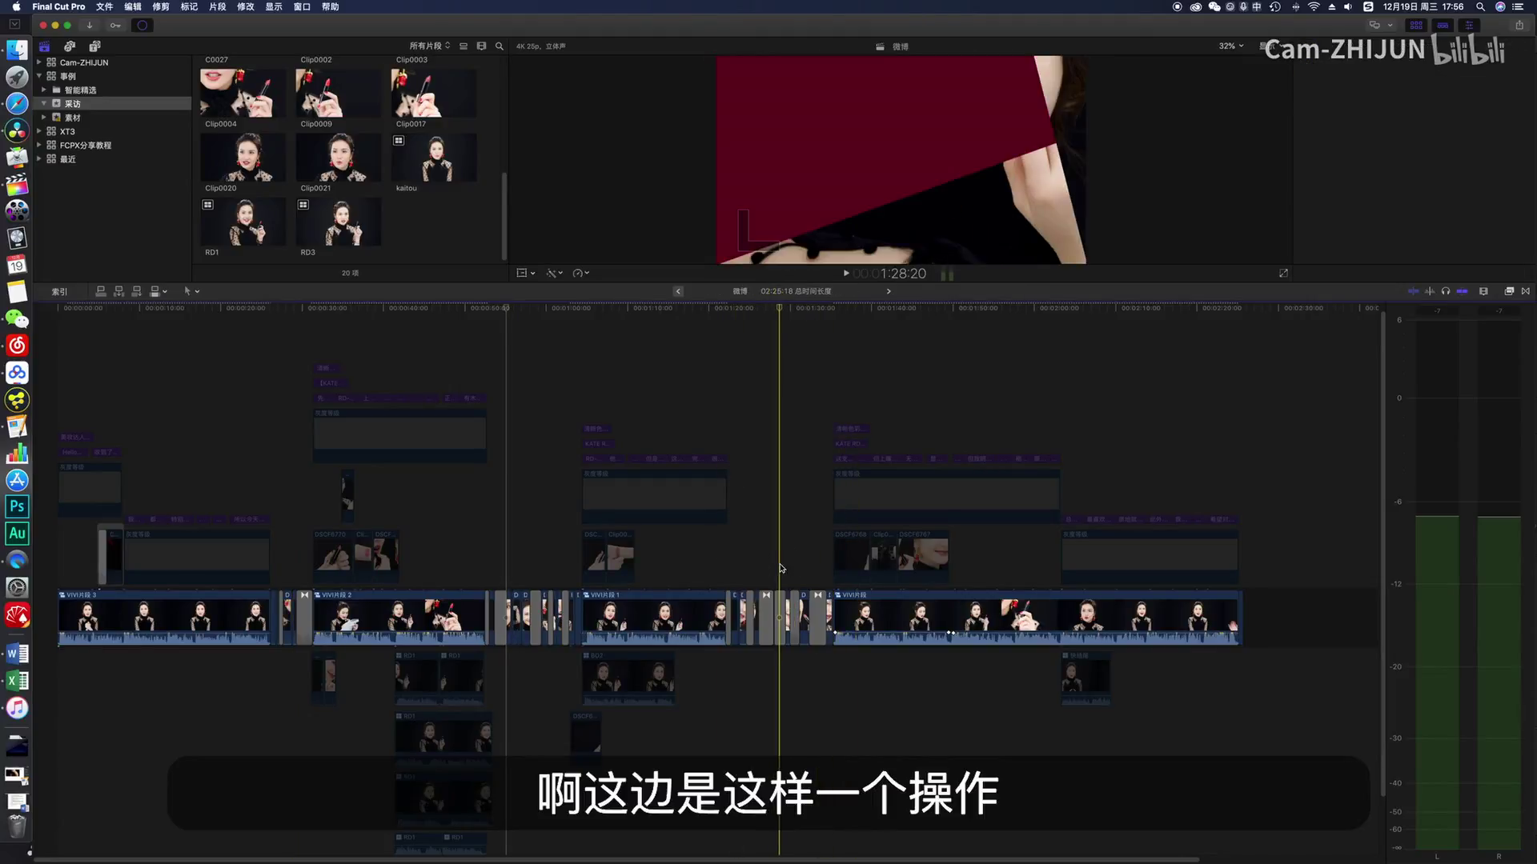
Step: Enable the disabled B-roll clips connected above the final VIVI片段, VIVI片段 1 and VIVI片段 2
{"action": "left_click", "coordinate": [921, 559]}
{"action": "scroll", "coordinate": [920, 558], "scroll_direction": "right", "scroll_amount": 1}
{"action": "mouse_move", "coordinate": [791, 552]}
{"action": "left_mouse_down"}
{"action": "mouse_move", "coordinate": [913, 570]}
{"action": "mouse_move", "coordinate": [971, 555]}
{"action": "mouse_move", "coordinate": [801, 554]}
{"action": "left_mouse_up"}
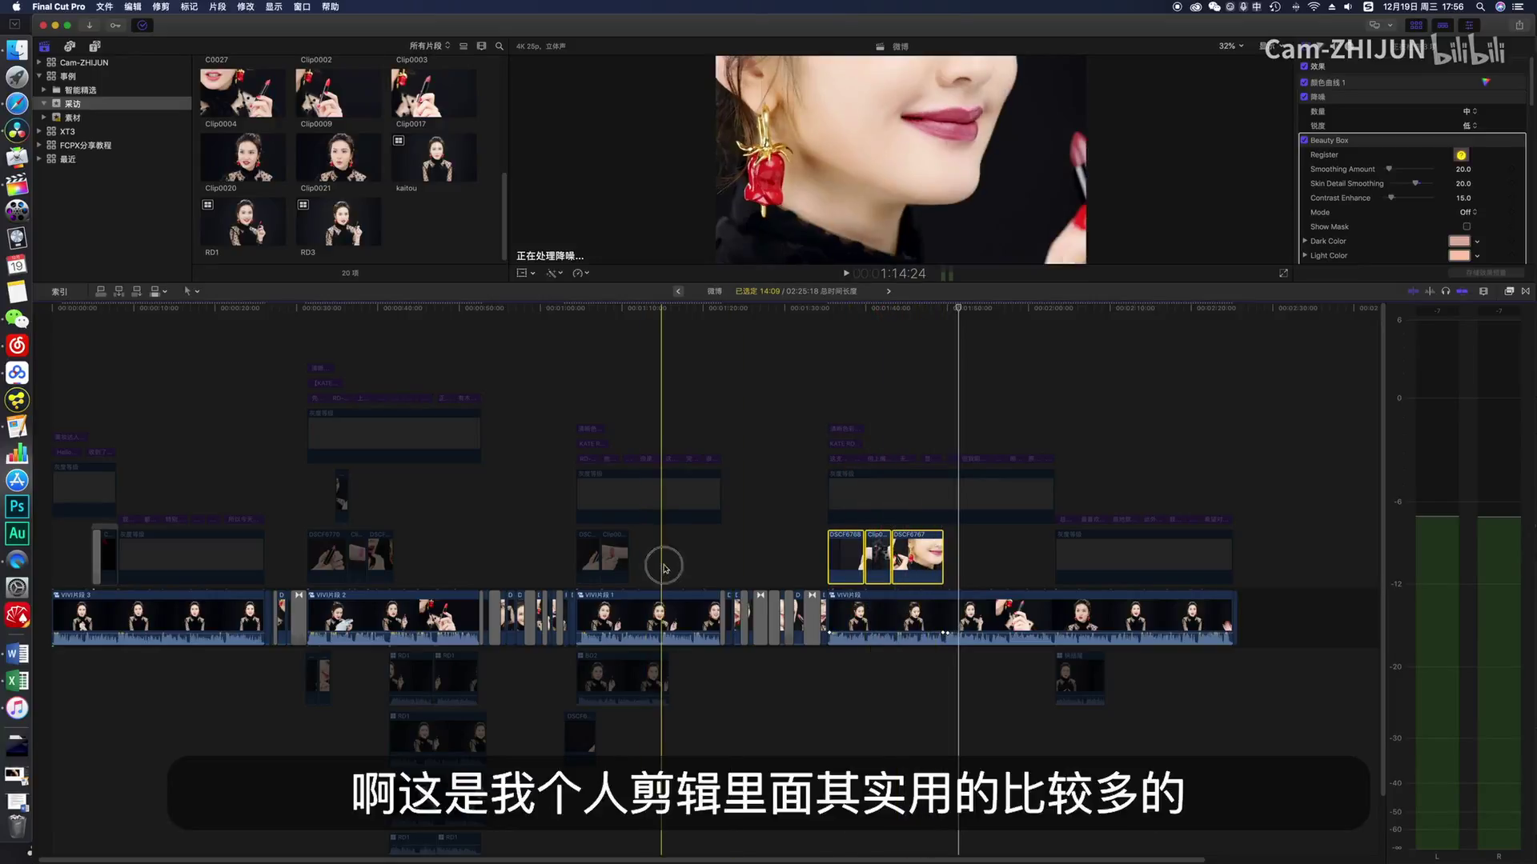
{"action": "left_click_drag", "start_coordinate": [553, 554], "coordinate": [621, 560]}
{"action": "left_click_drag", "start_coordinate": [391, 555], "coordinate": [304, 528]}
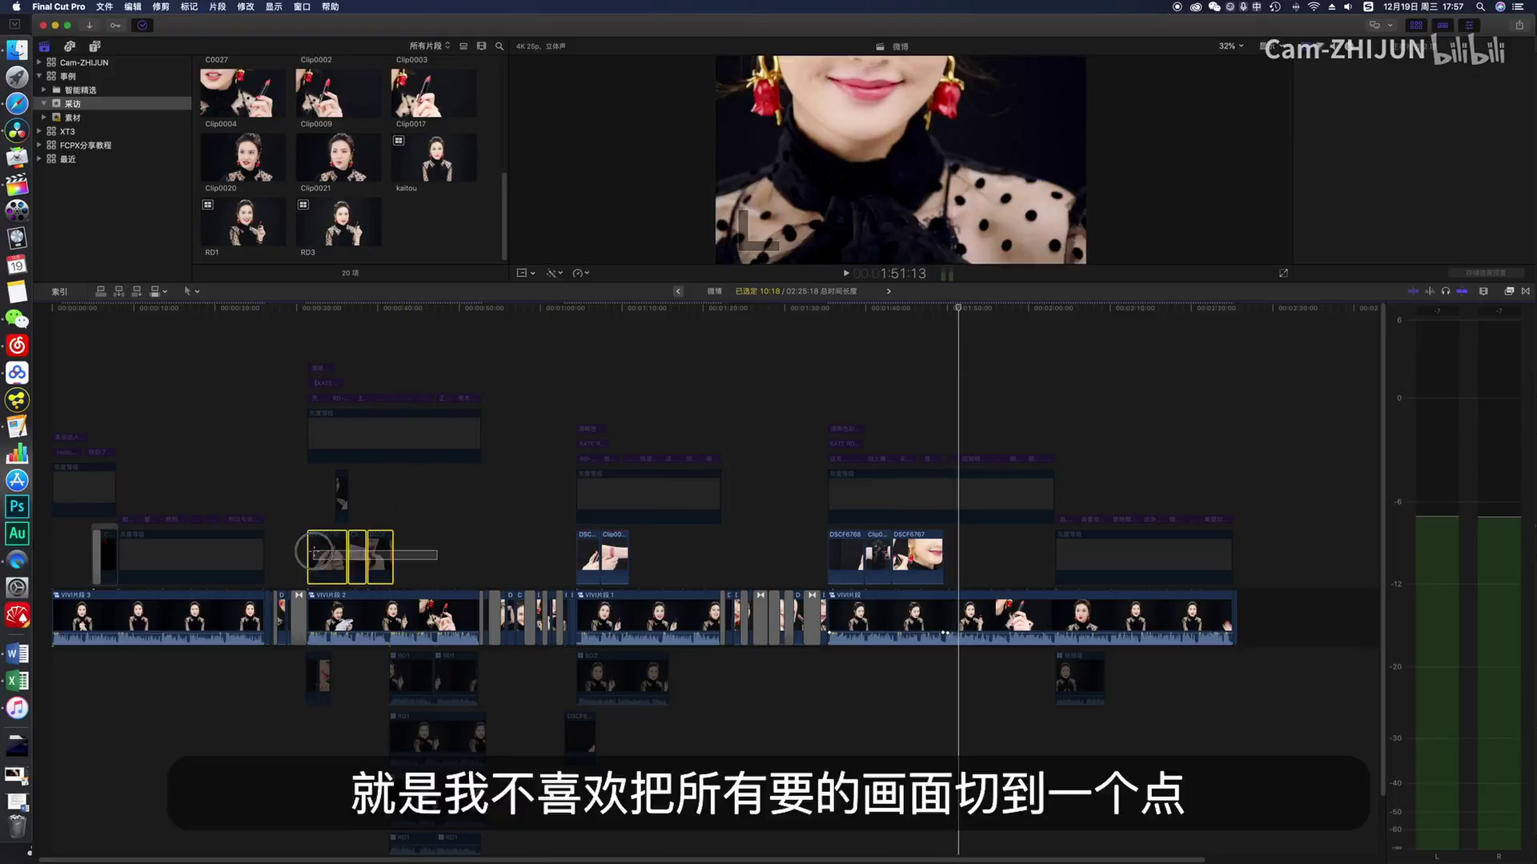
{"action": "left_click", "coordinate": [338, 496]}
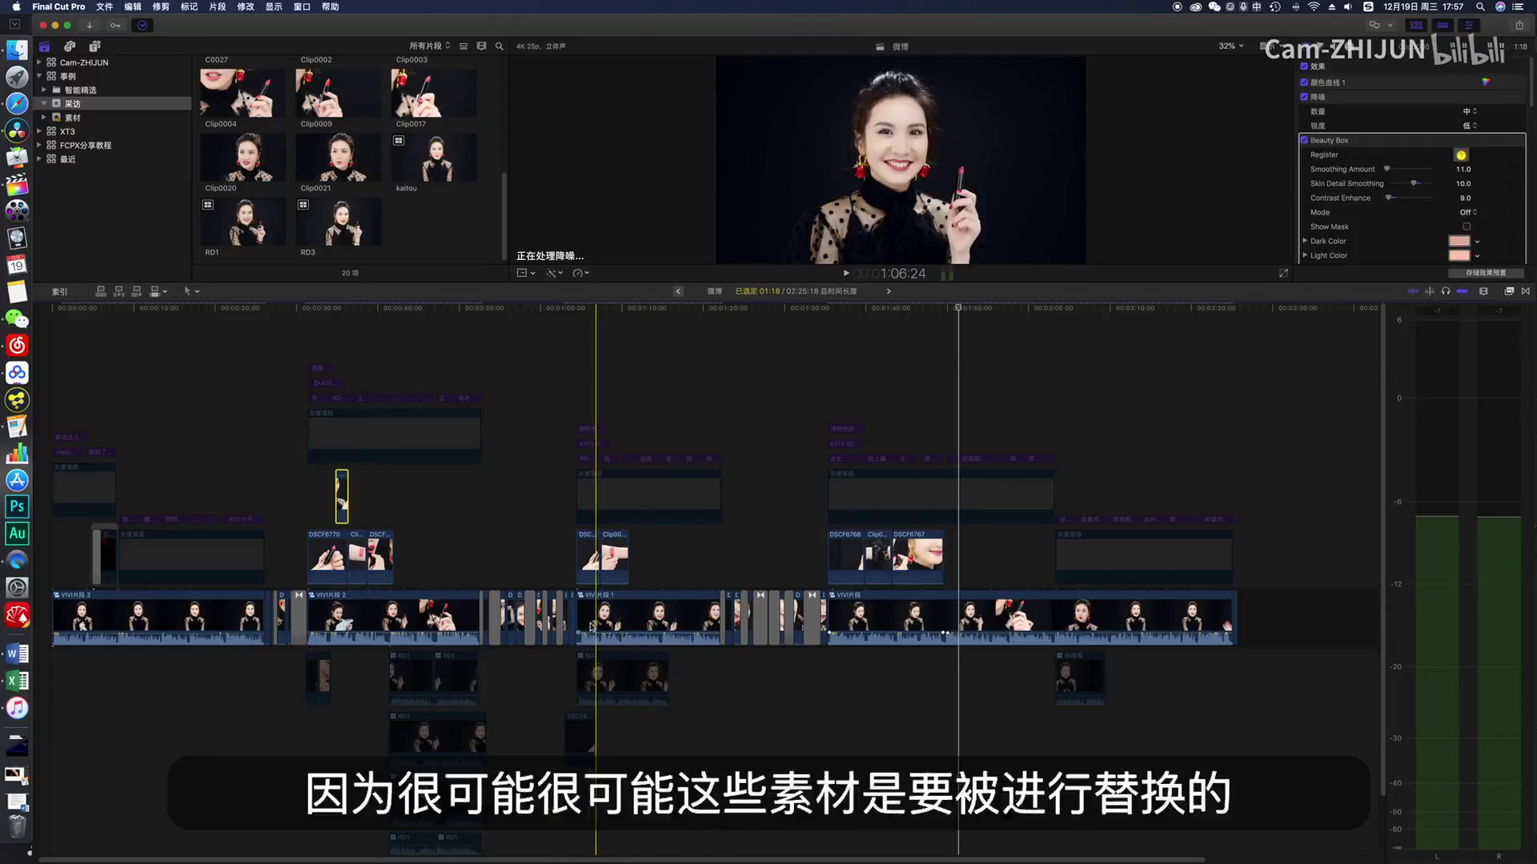
Step: Select the two B-roll clips above VIVI片段 1, the compound clip itself, and its second B-roll clip alone; clear the selection
{"action": "left_click_drag", "start_coordinate": [641, 566], "coordinate": [529, 553]}
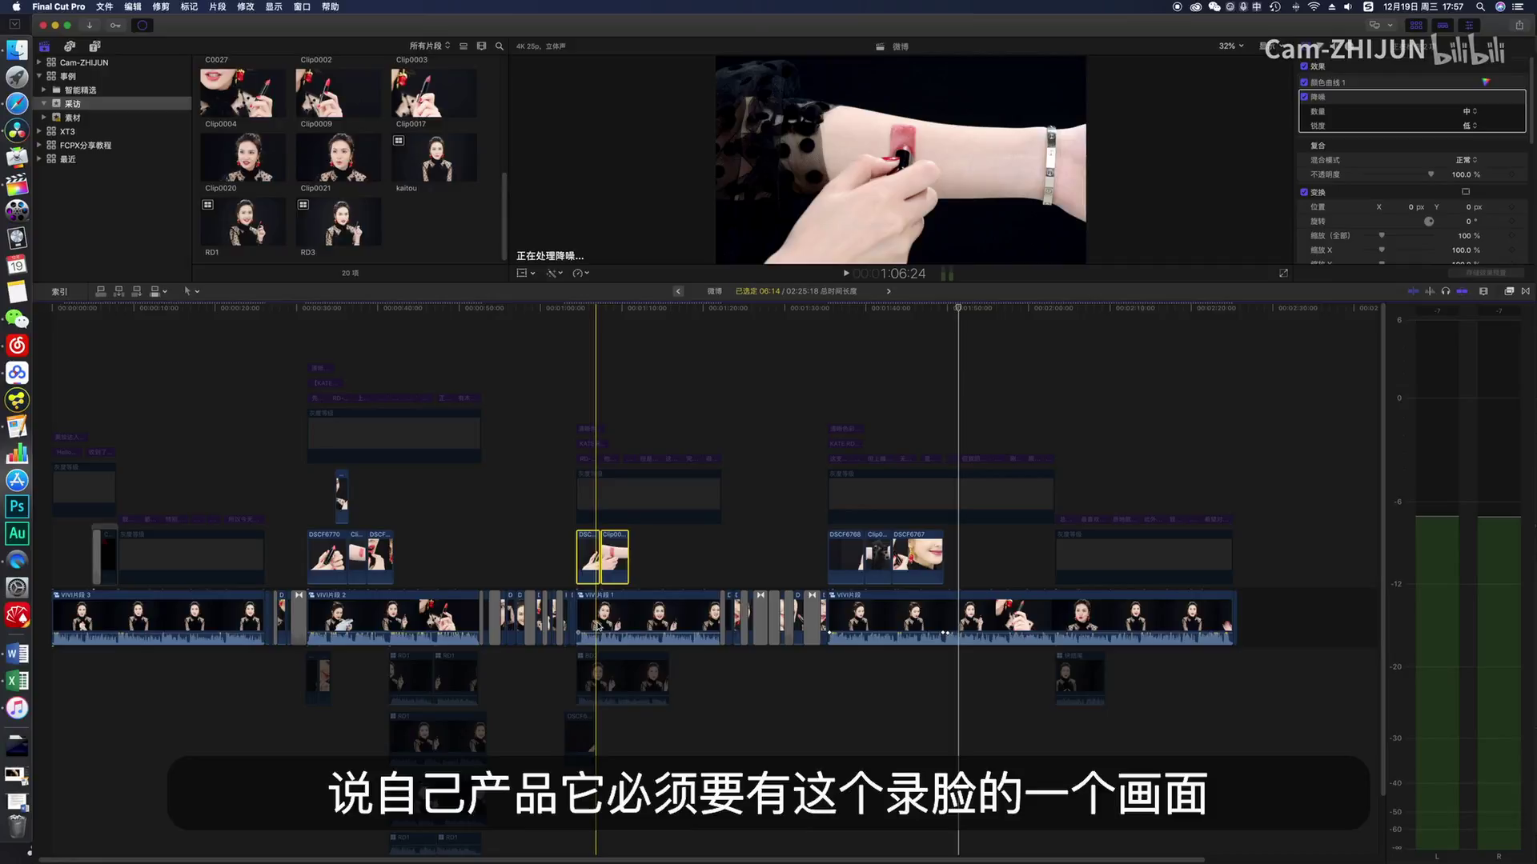
{"action": "left_click", "coordinate": [616, 616]}
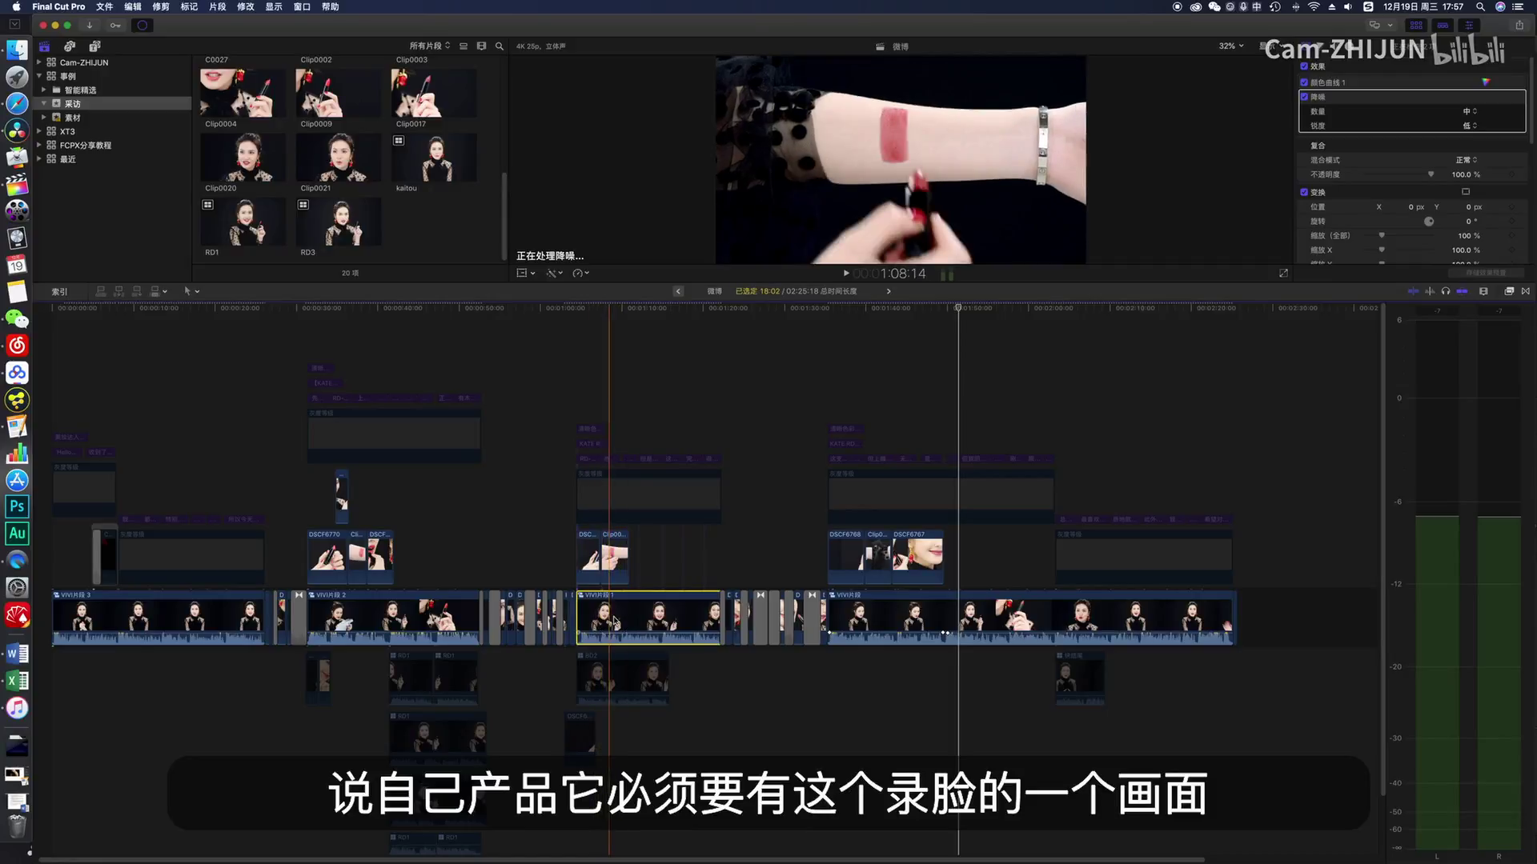
{"action": "left_click", "coordinate": [610, 556]}
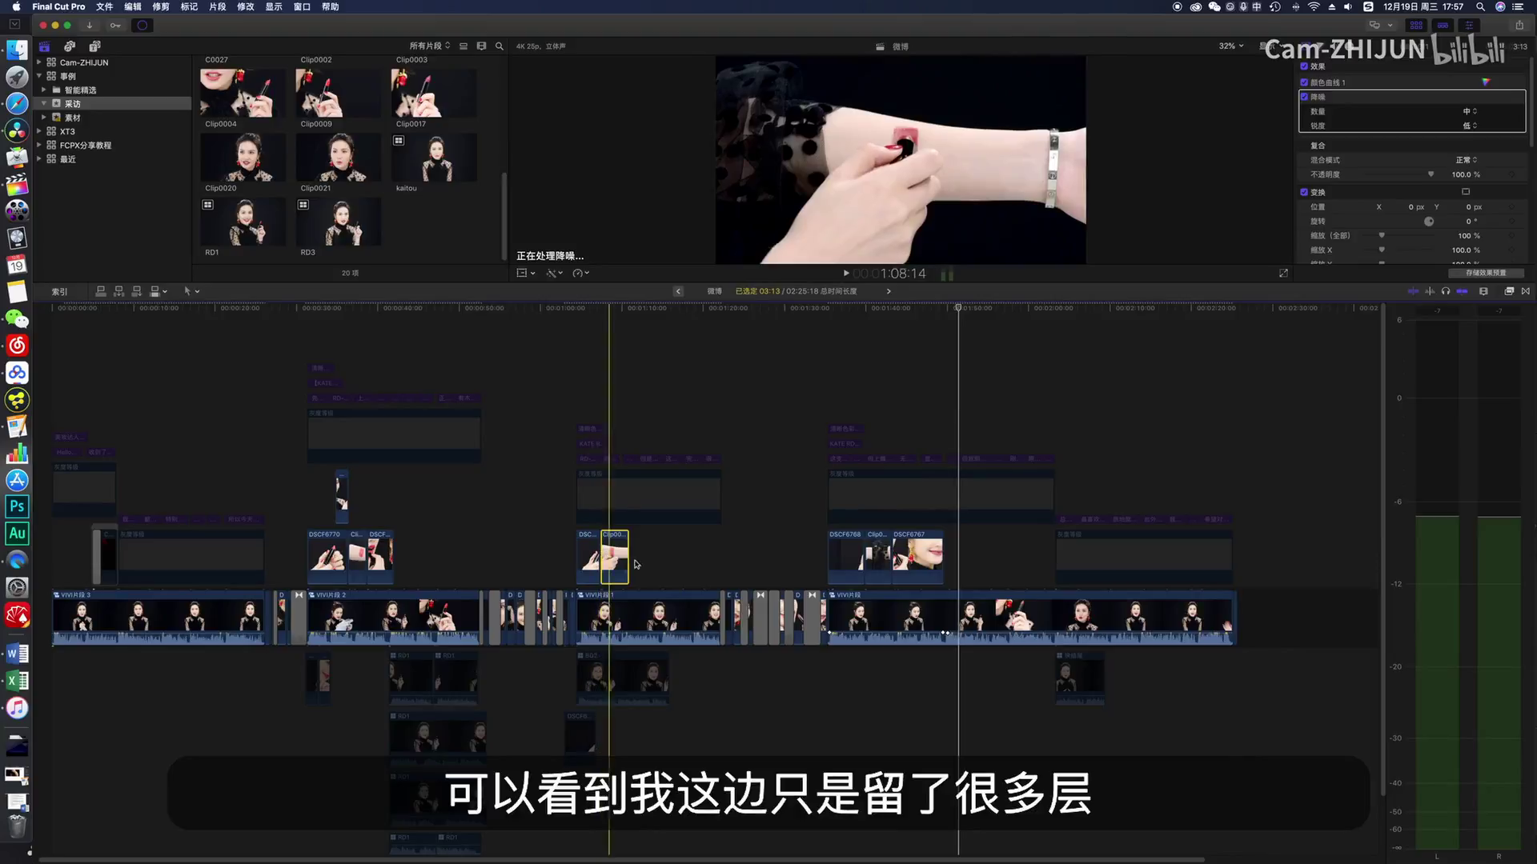
{"action": "scroll", "coordinate": [671, 578], "scroll_direction": "down", "scroll_amount": 2}
{"action": "left_click", "coordinate": [514, 640]}
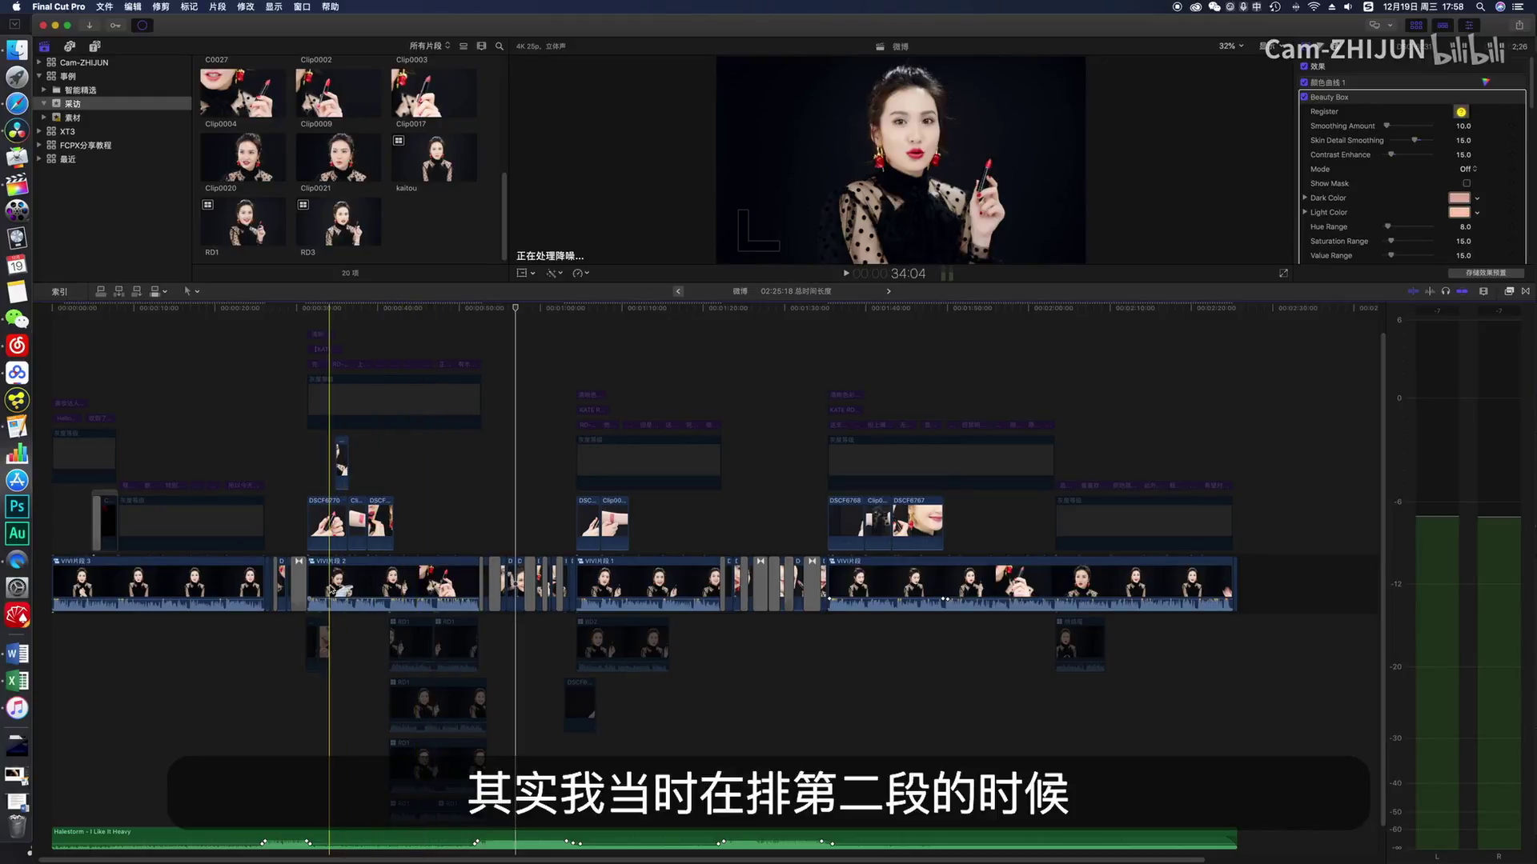
Step: Select compound clip VIVI片段 2, and the alternate take in the second row of spare clips kept beneath it
{"action": "left_click", "coordinate": [416, 585]}
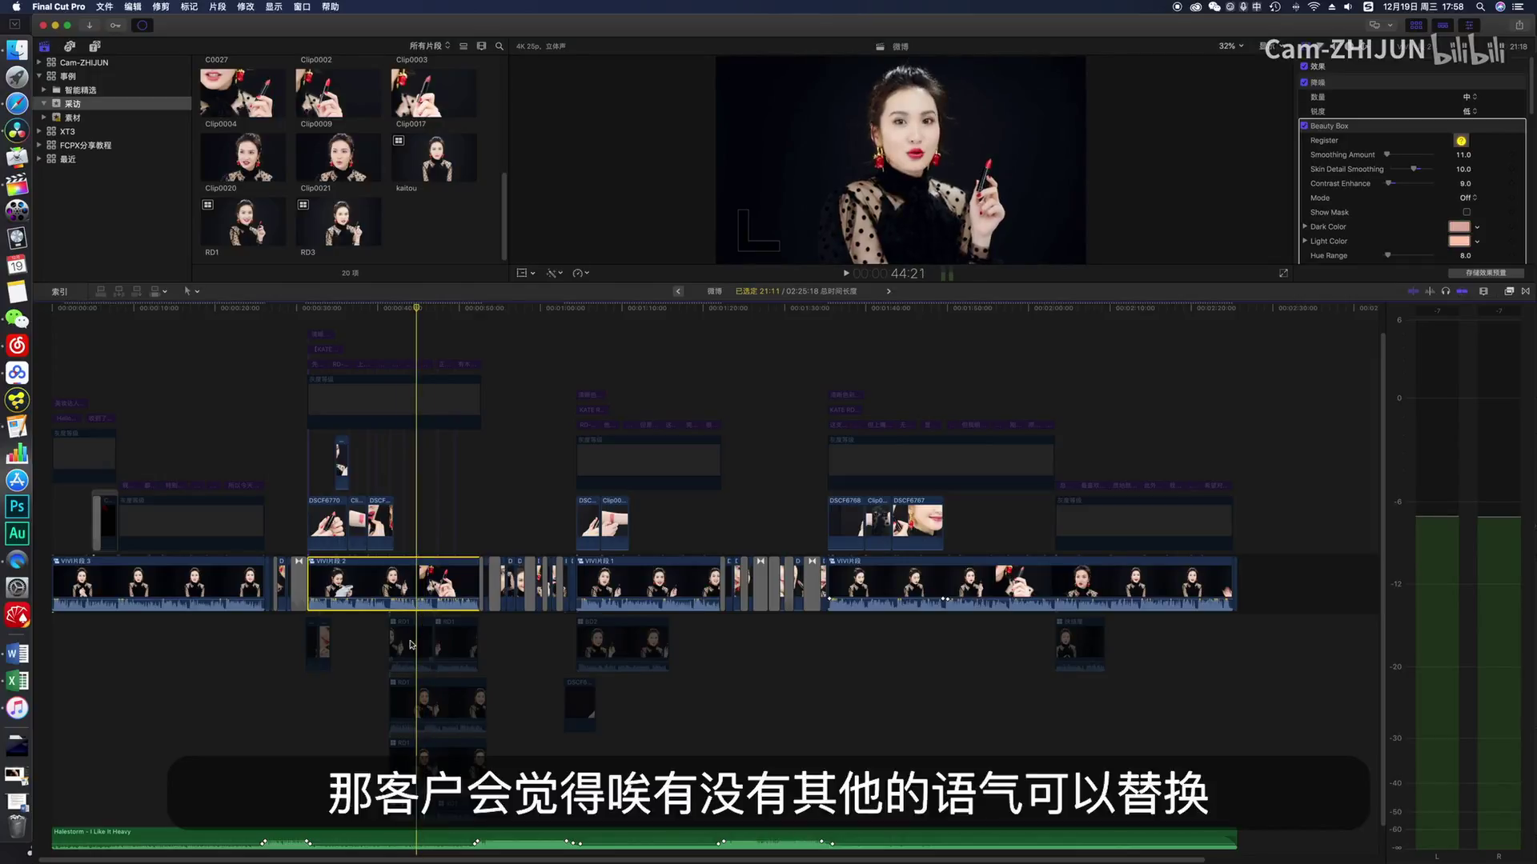
{"action": "left_click_drag", "start_coordinate": [371, 638], "coordinate": [529, 655]}
{"action": "left_click", "coordinate": [508, 652]}
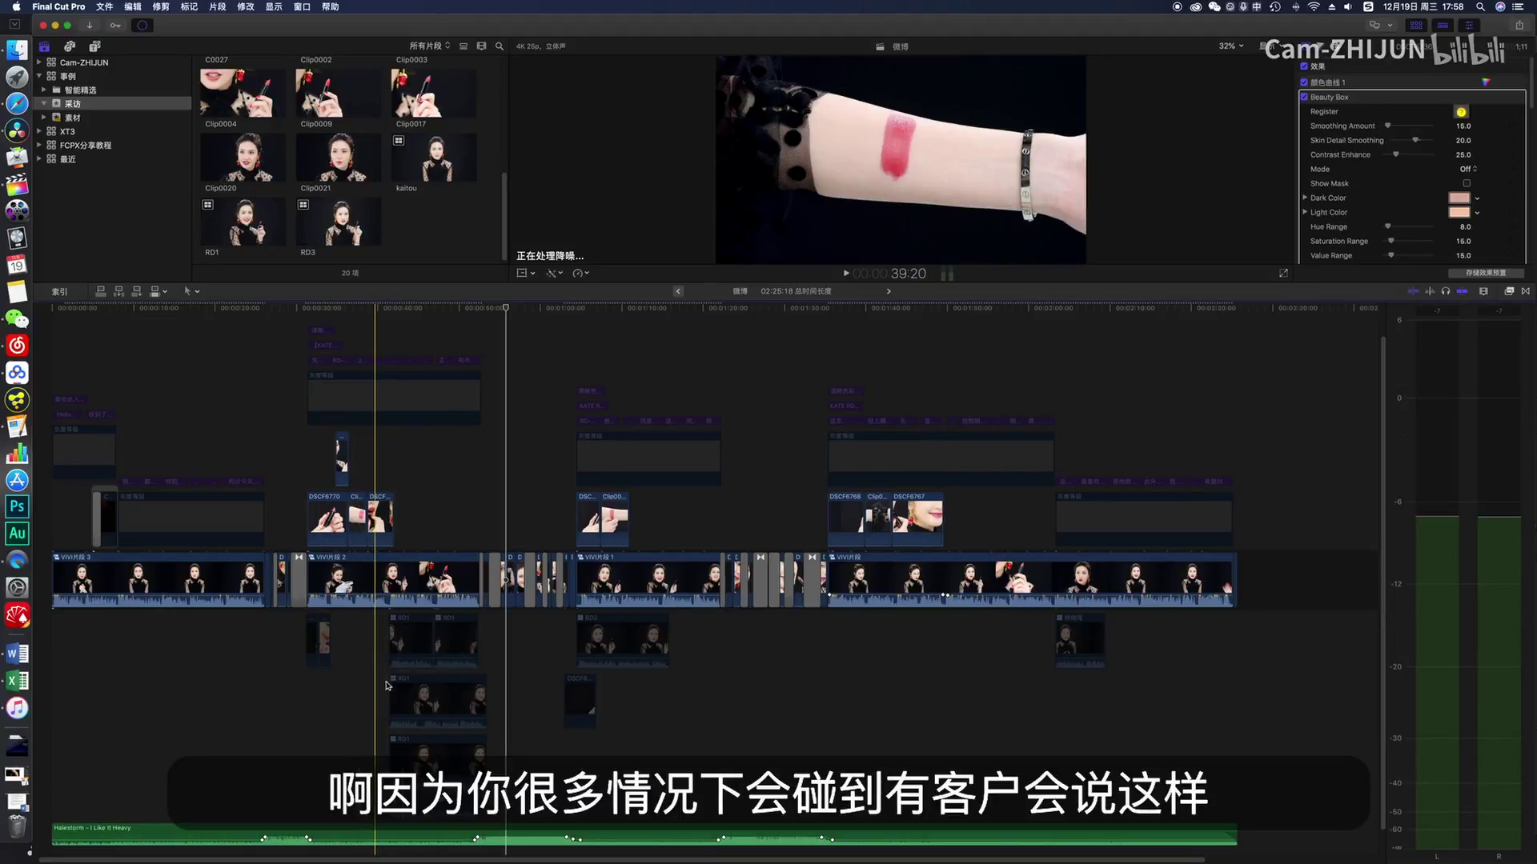
{"action": "left_click", "coordinate": [427, 694]}
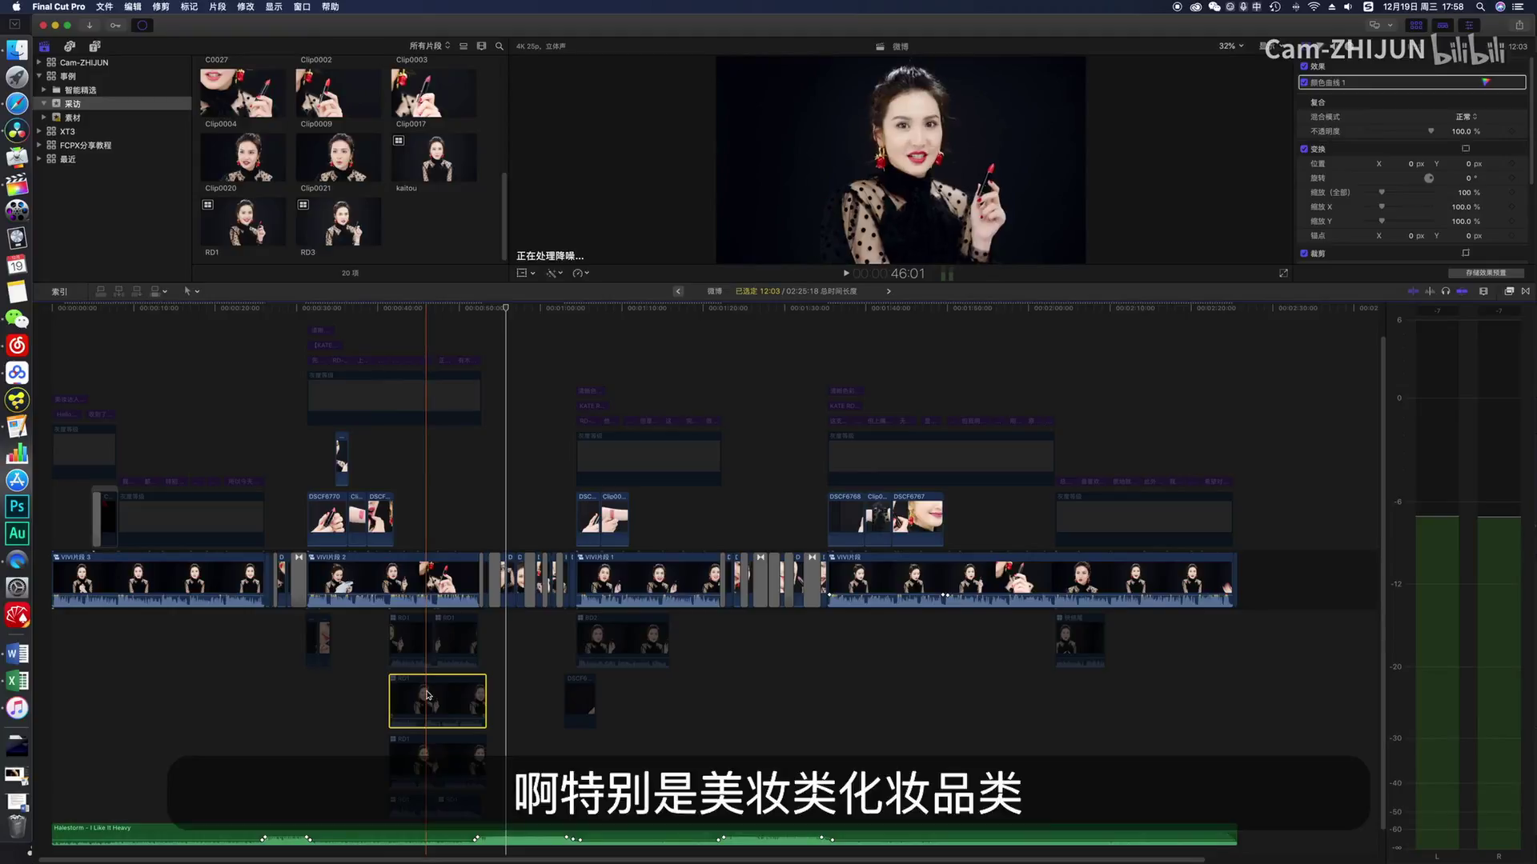
{"action": "scroll", "coordinate": [429, 696], "scroll_direction": "down", "scroll_amount": 2}
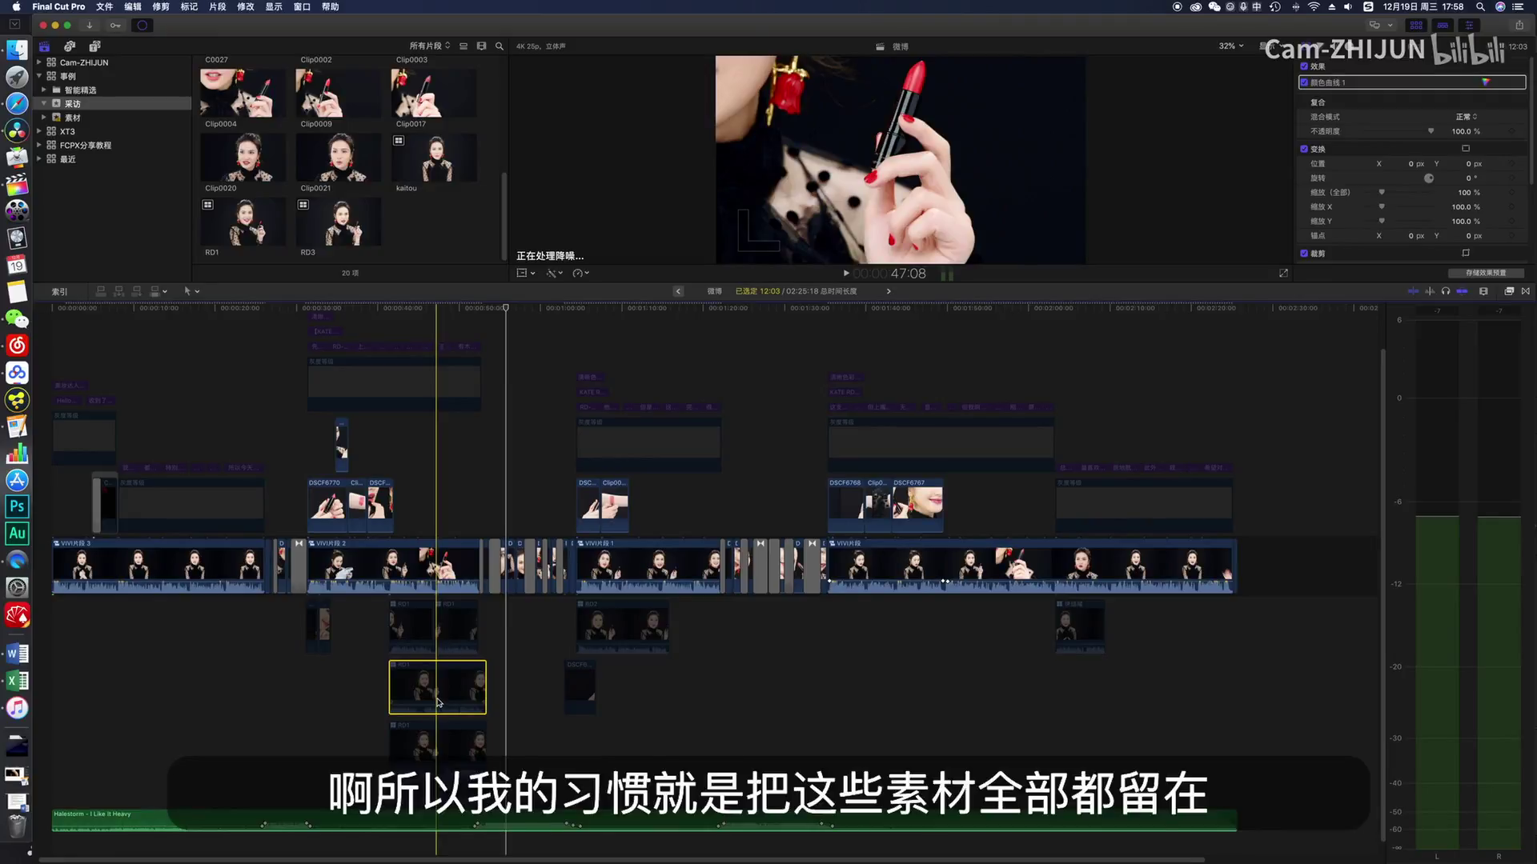
{"action": "scroll", "coordinate": [438, 701], "scroll_direction": "down", "scroll_amount": 2}
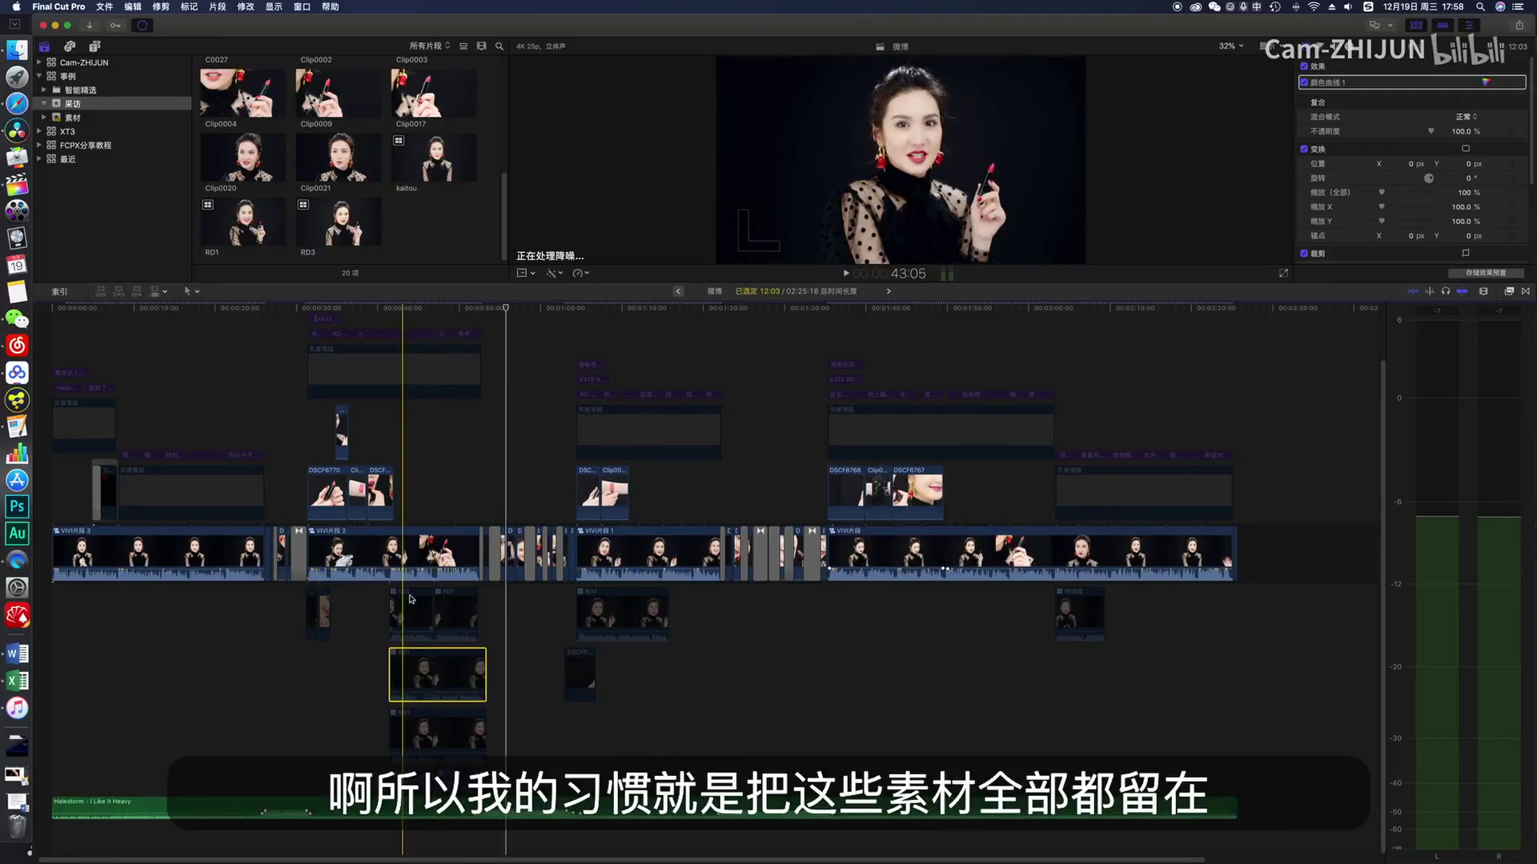
Step: Place Clip0021 from the browser onto VIVI片段 2 to bring up the replace and audition options, and dismiss them
{"action": "left_click_drag", "start_coordinate": [339, 157], "coordinate": [439, 550]}
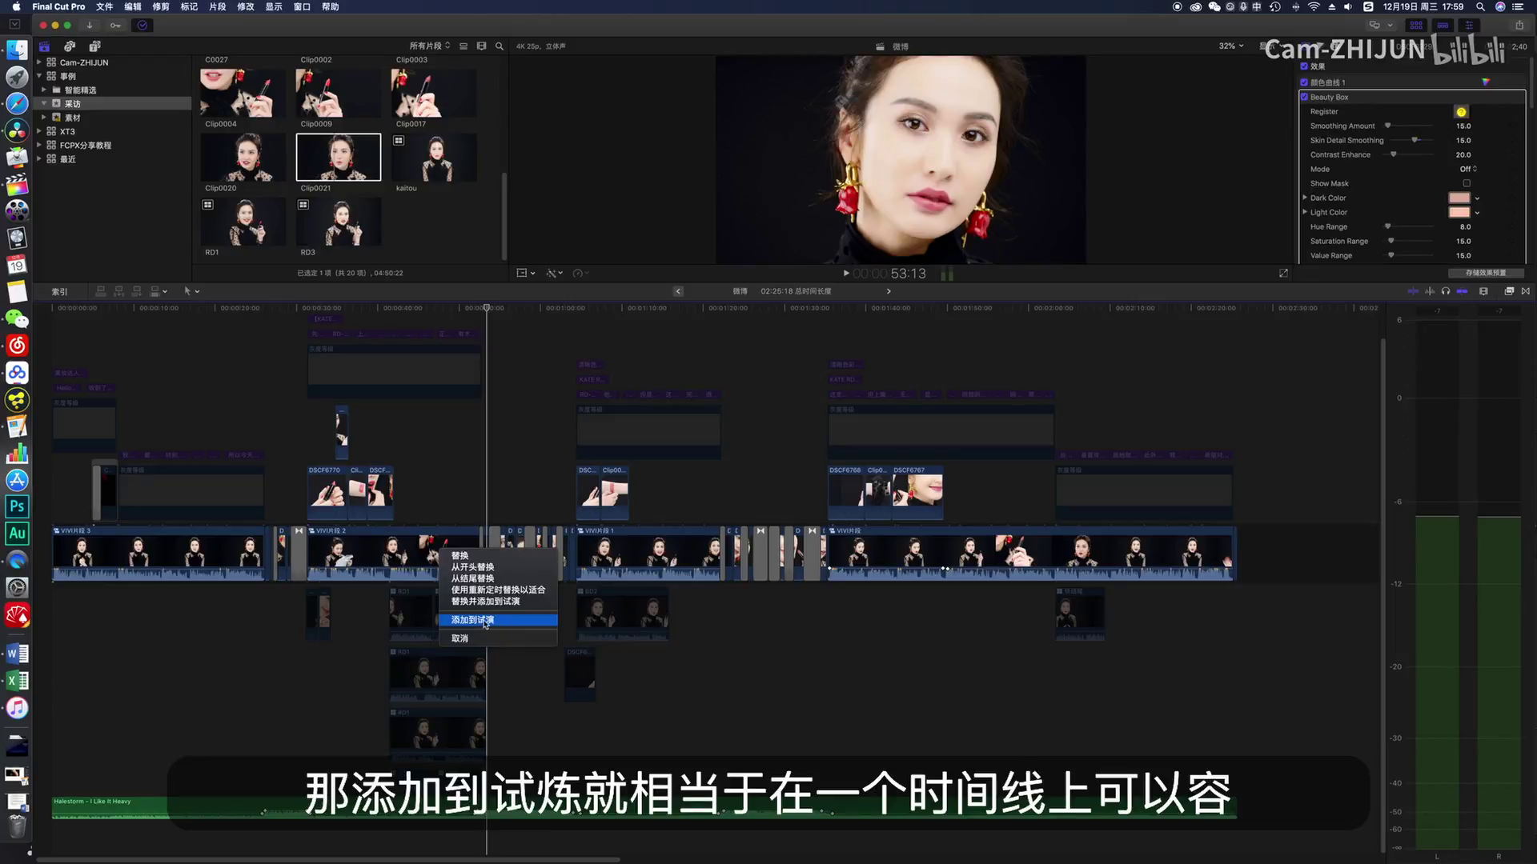
{"action": "left_click", "coordinate": [446, 520]}
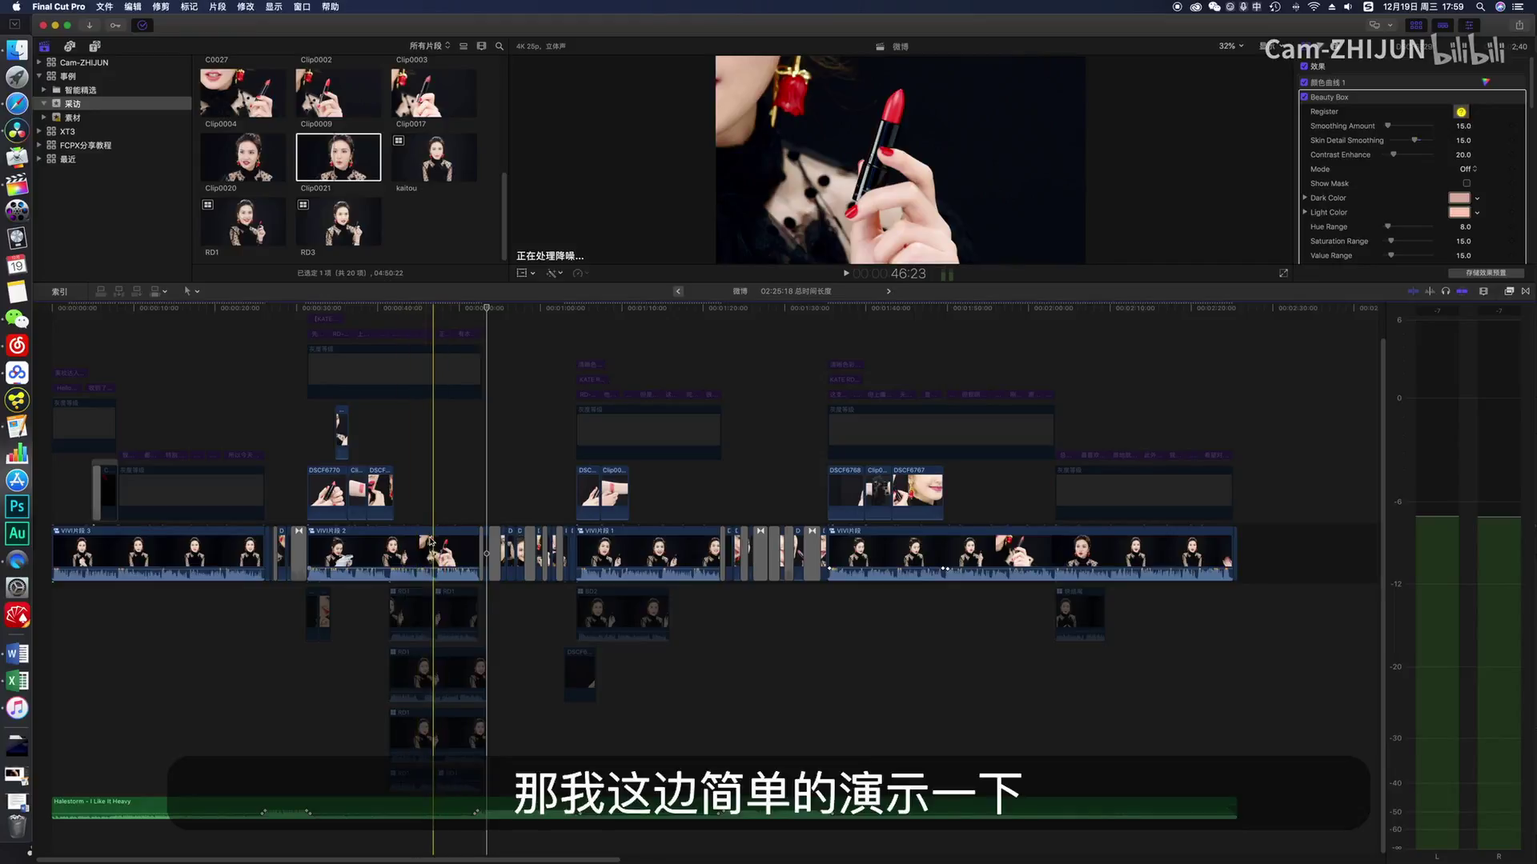
Step: Add Clip0021 from the browser to compound clip VIVI片段 2 as an audition alternative
{"action": "left_click_drag", "start_coordinate": [344, 165], "coordinate": [438, 555]}
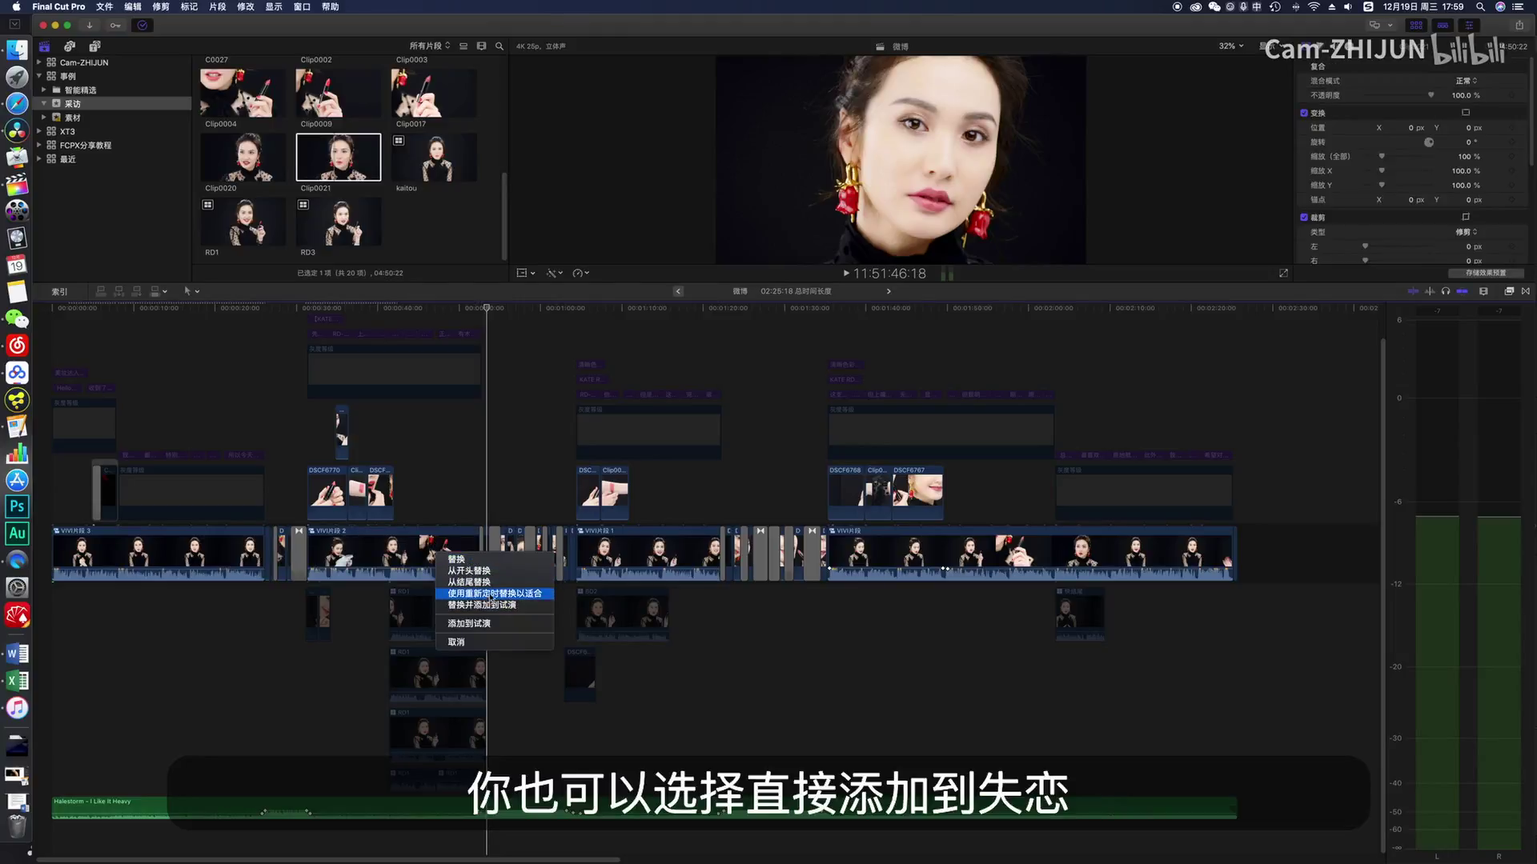
{"action": "left_click", "coordinate": [479, 624]}
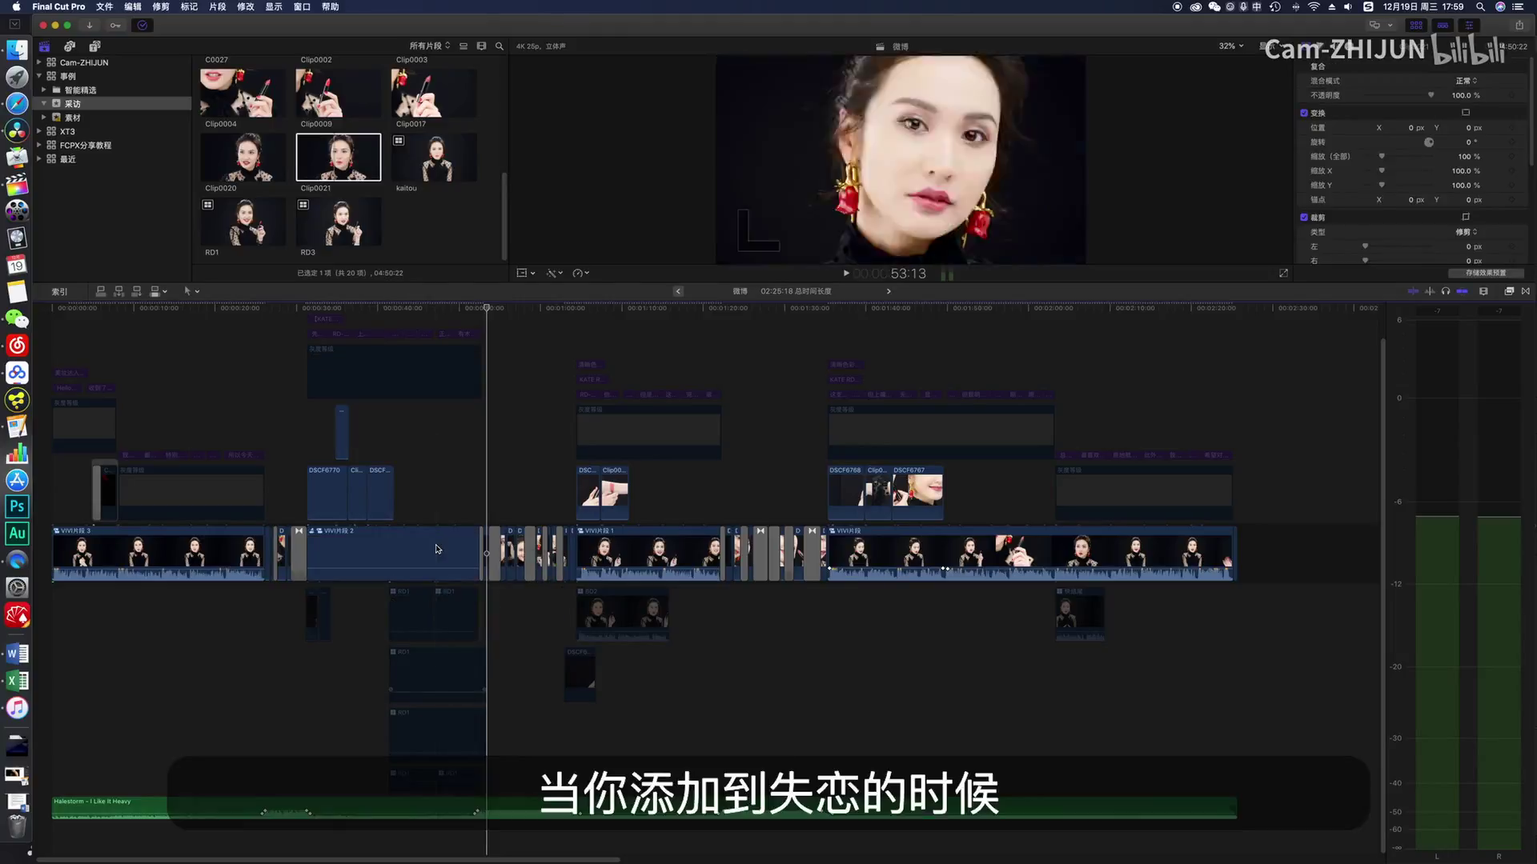
Step: Open the audition of VIVI片段 2, compare it with the Clip0021 alternative, and keep VIVI片段 2 as the pick
{"action": "left_click", "coordinate": [410, 550]}
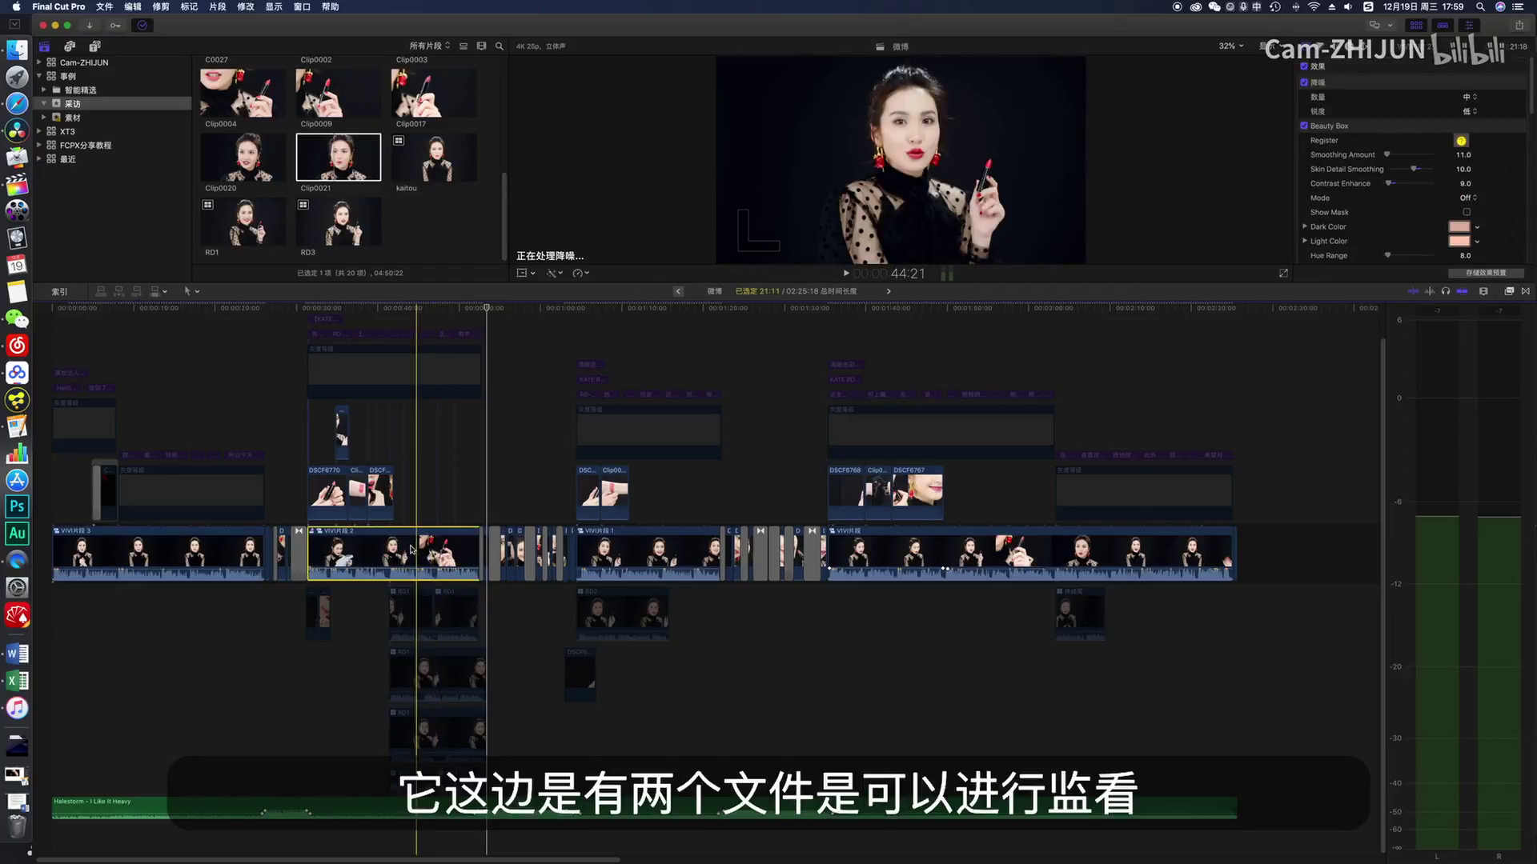
{"action": "right_click", "coordinate": [399, 553]}
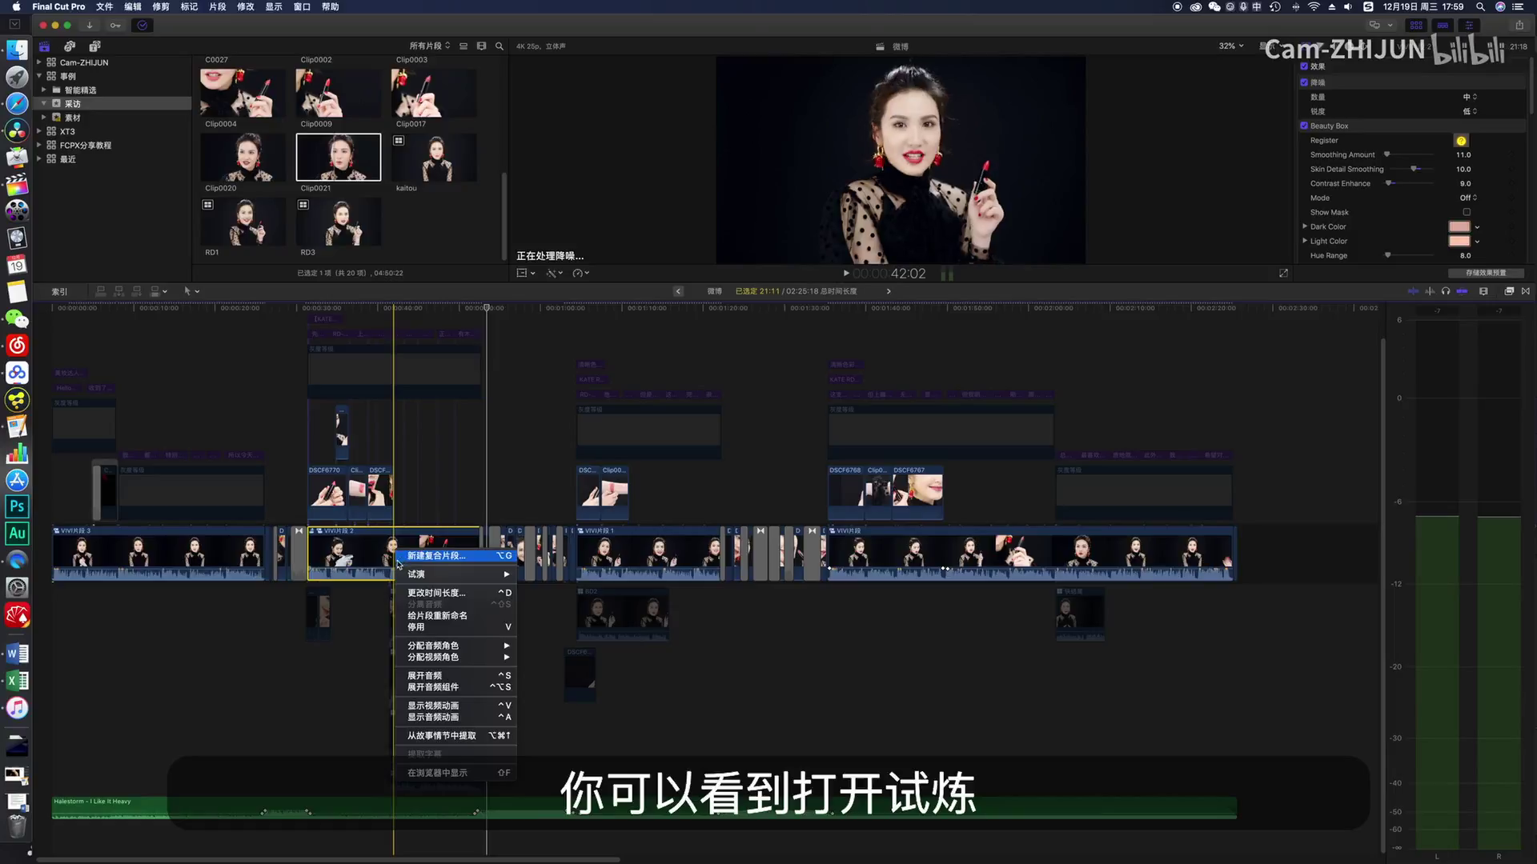
{"action": "mouse_move", "coordinate": [440, 581]}
{"action": "left_click", "coordinate": [558, 585]}
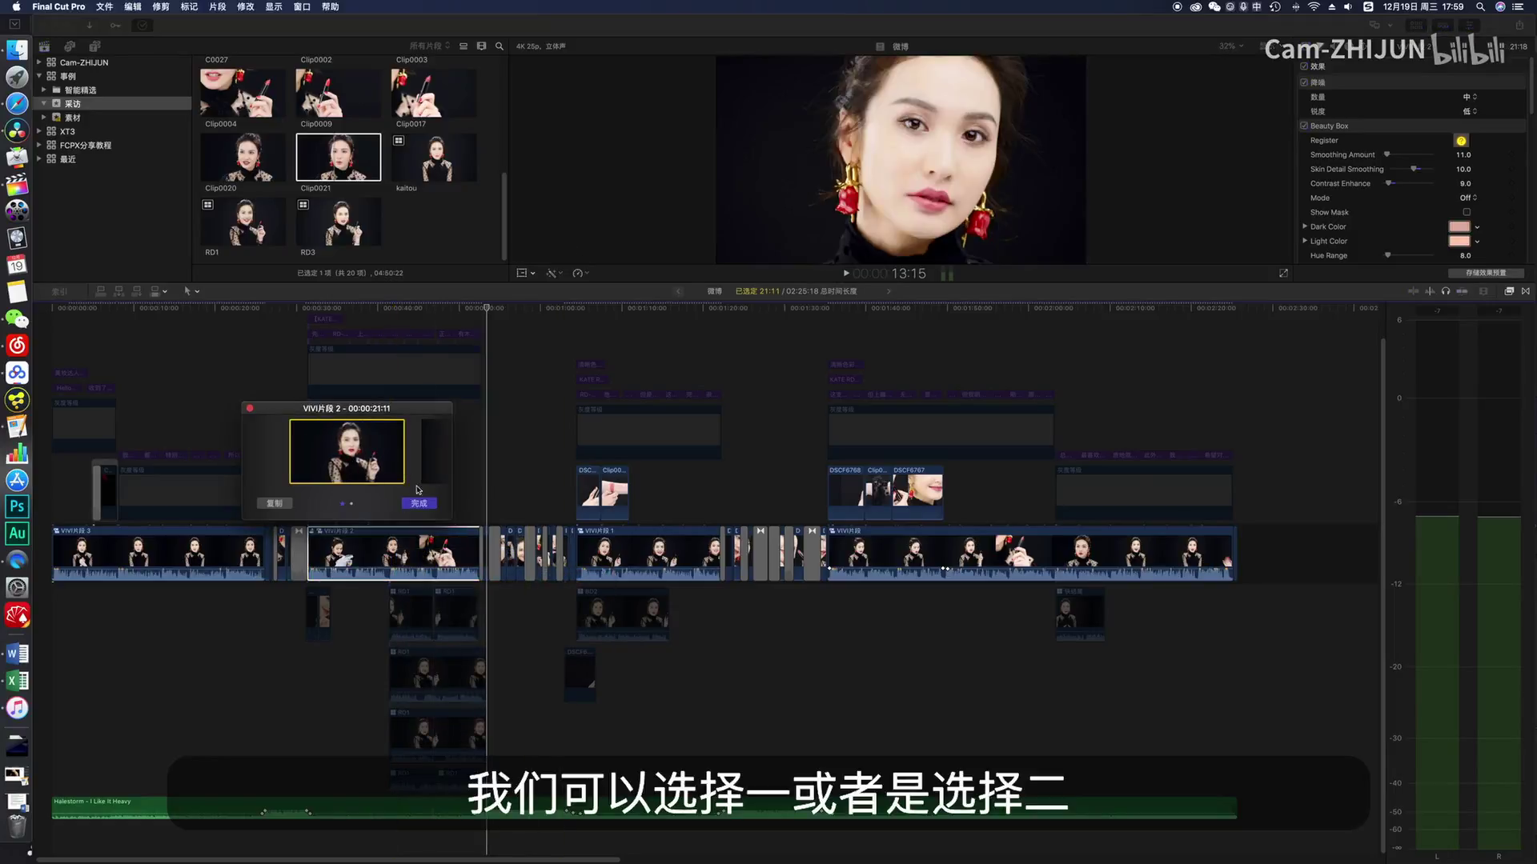
{"action": "key", "text": "Right"}
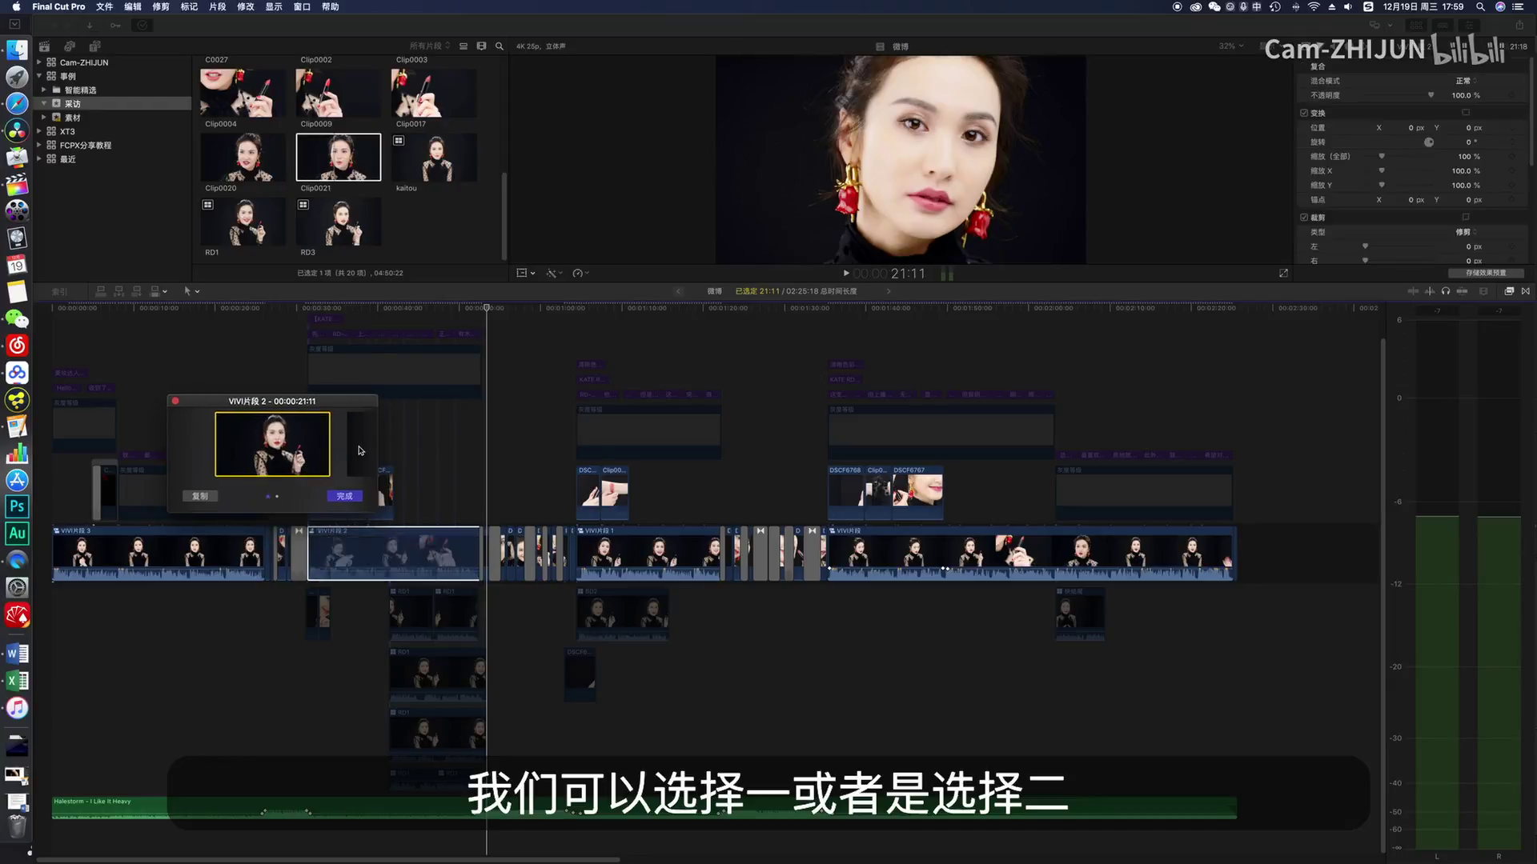
{"action": "left_click", "coordinate": [189, 453]}
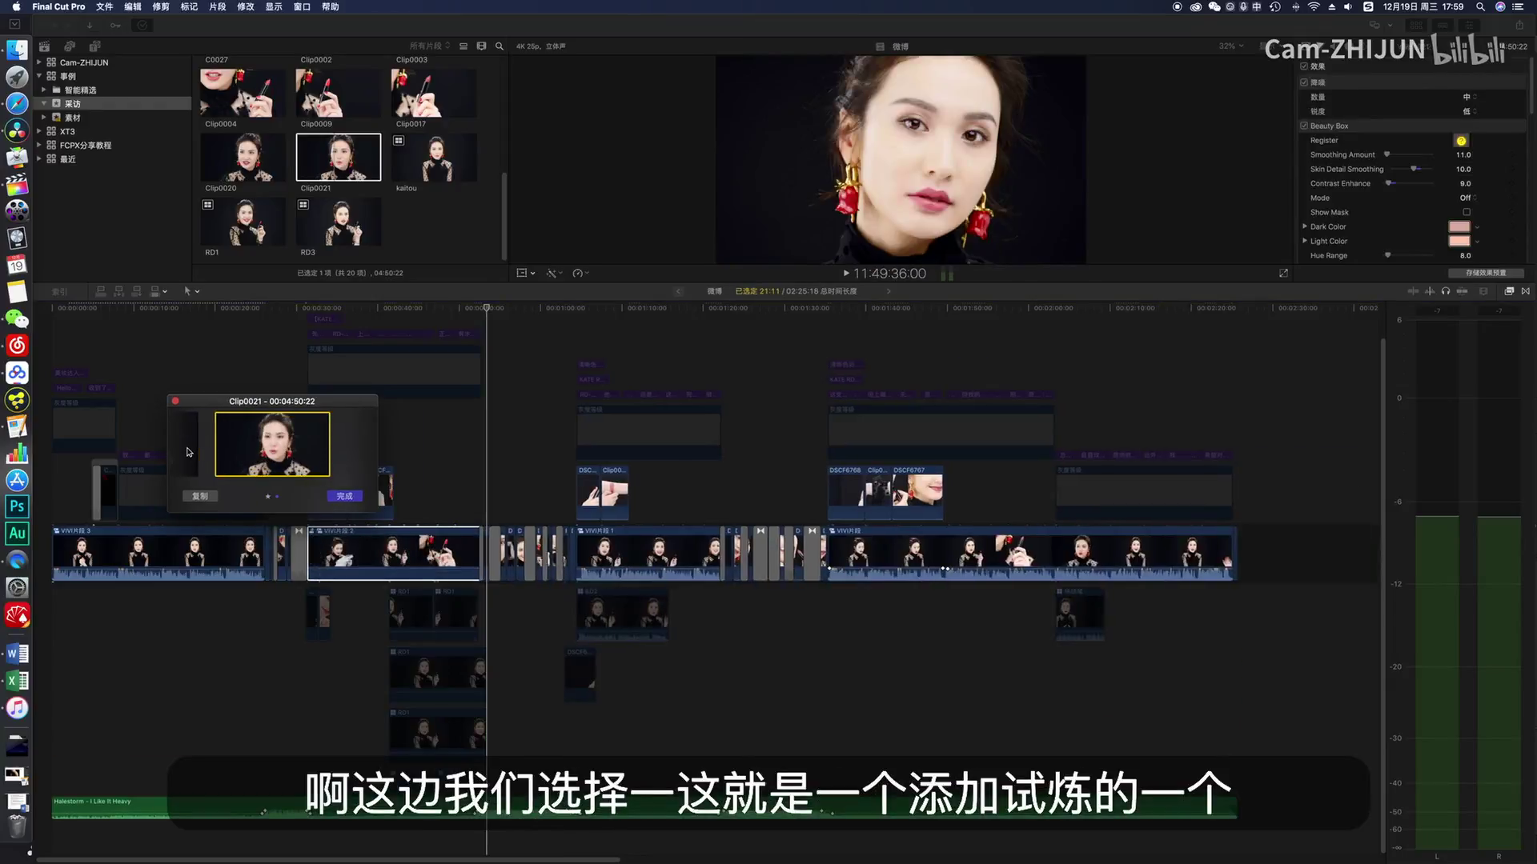
{"action": "left_click", "coordinate": [349, 496]}
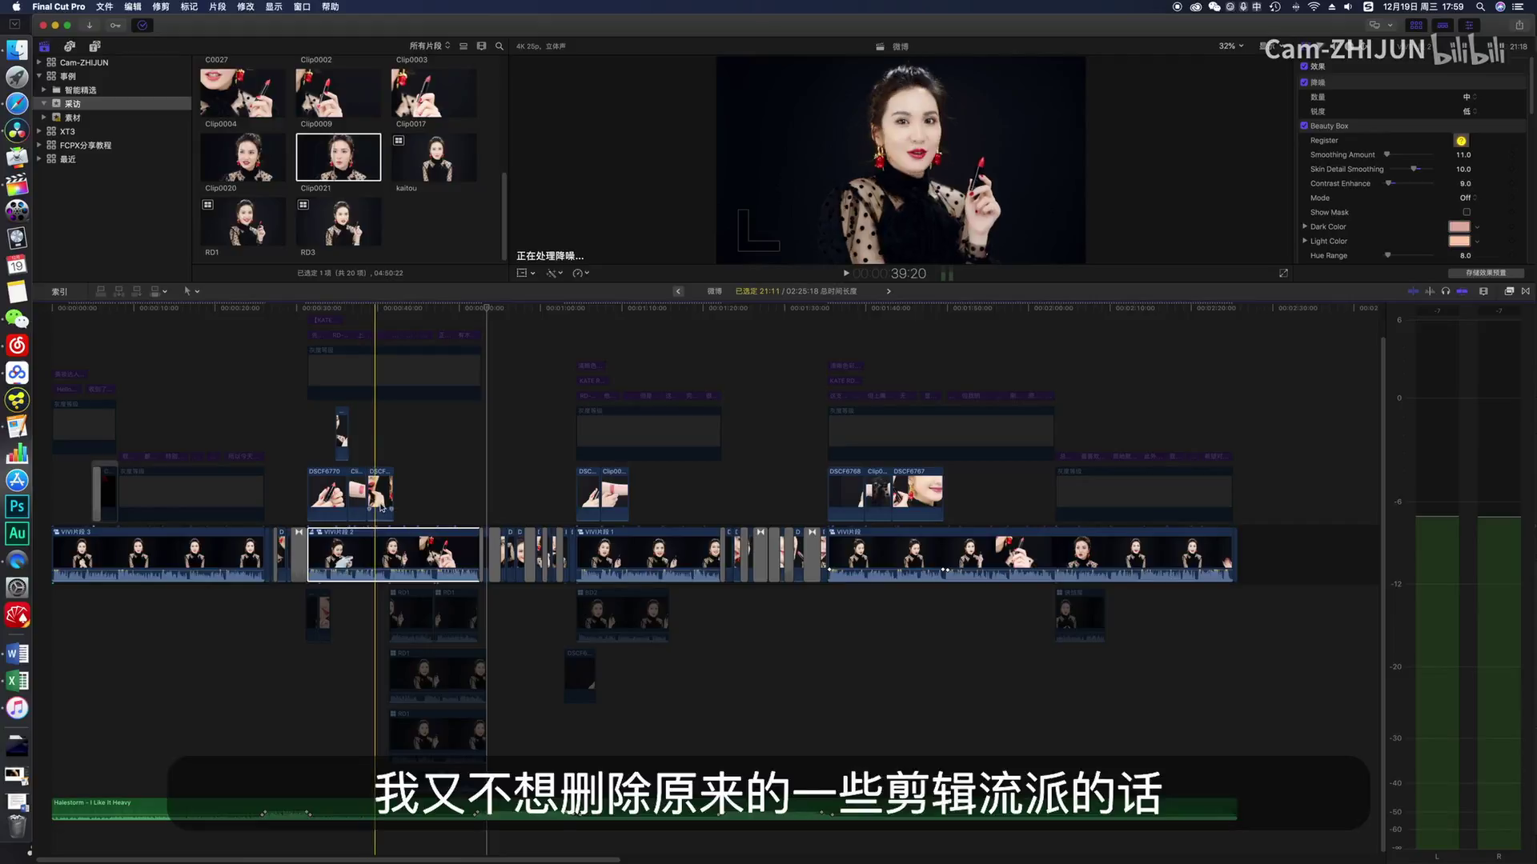
Step: Select the four B-roll clips stacked above VIVI片段 2, and the compound clip itself
{"action": "left_click_drag", "start_coordinate": [324, 404], "coordinate": [423, 498]}
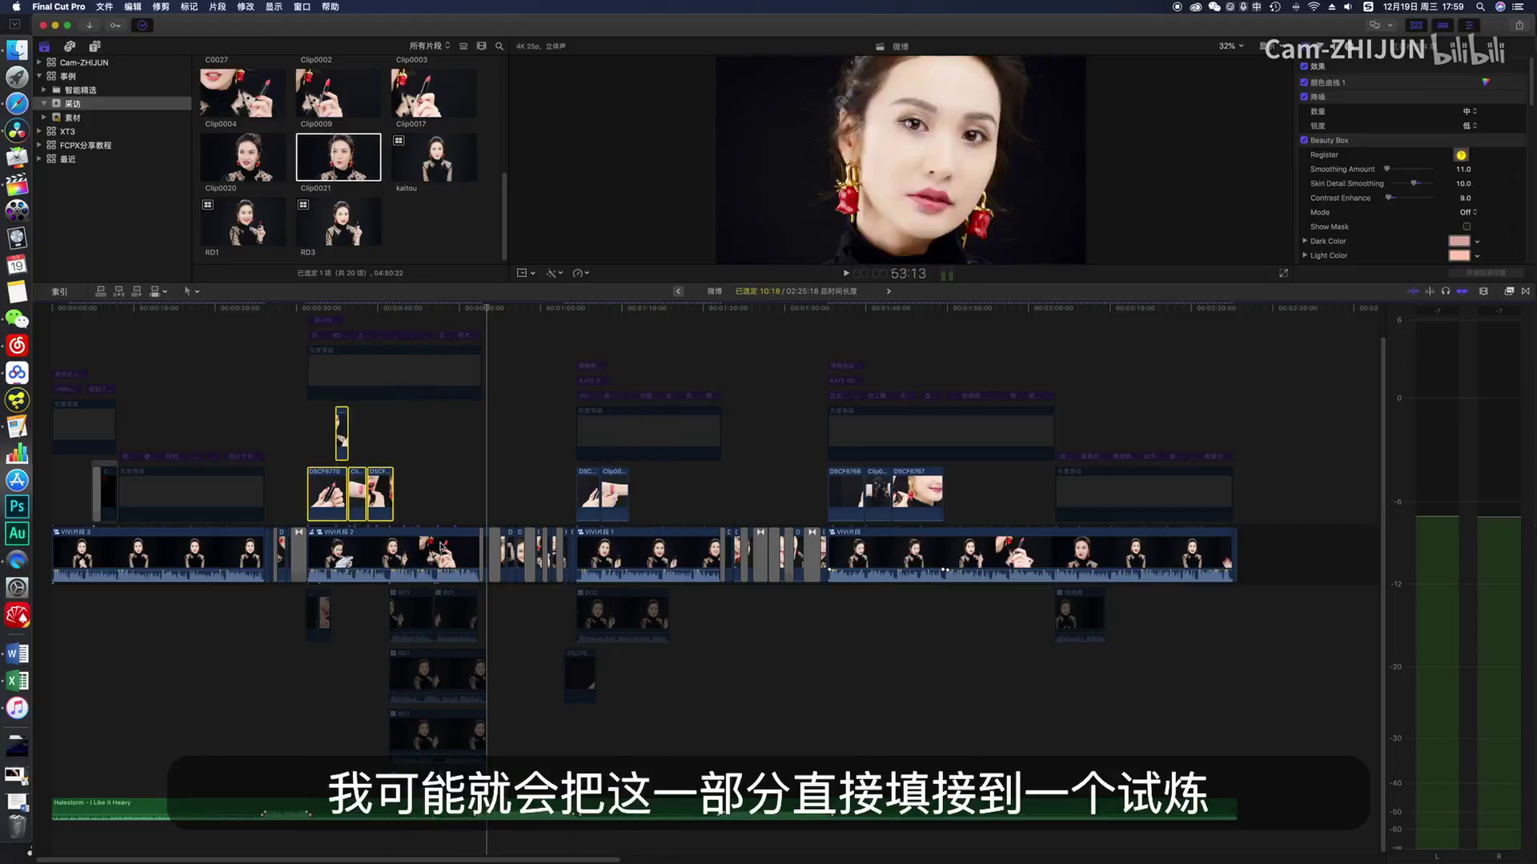
{"action": "left_click", "coordinate": [366, 555]}
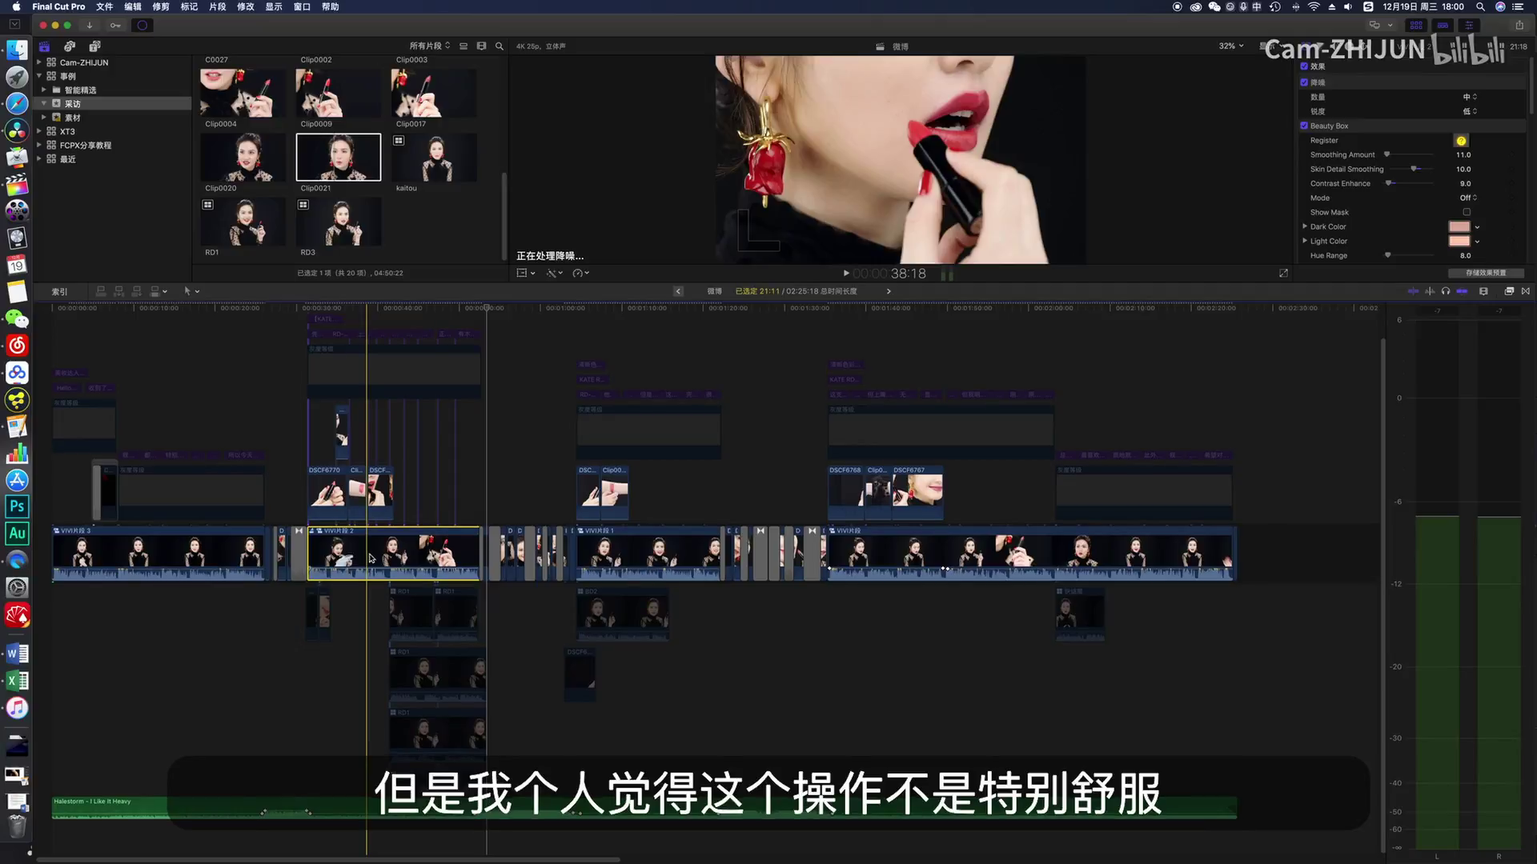
{"action": "key", "text": "space"}
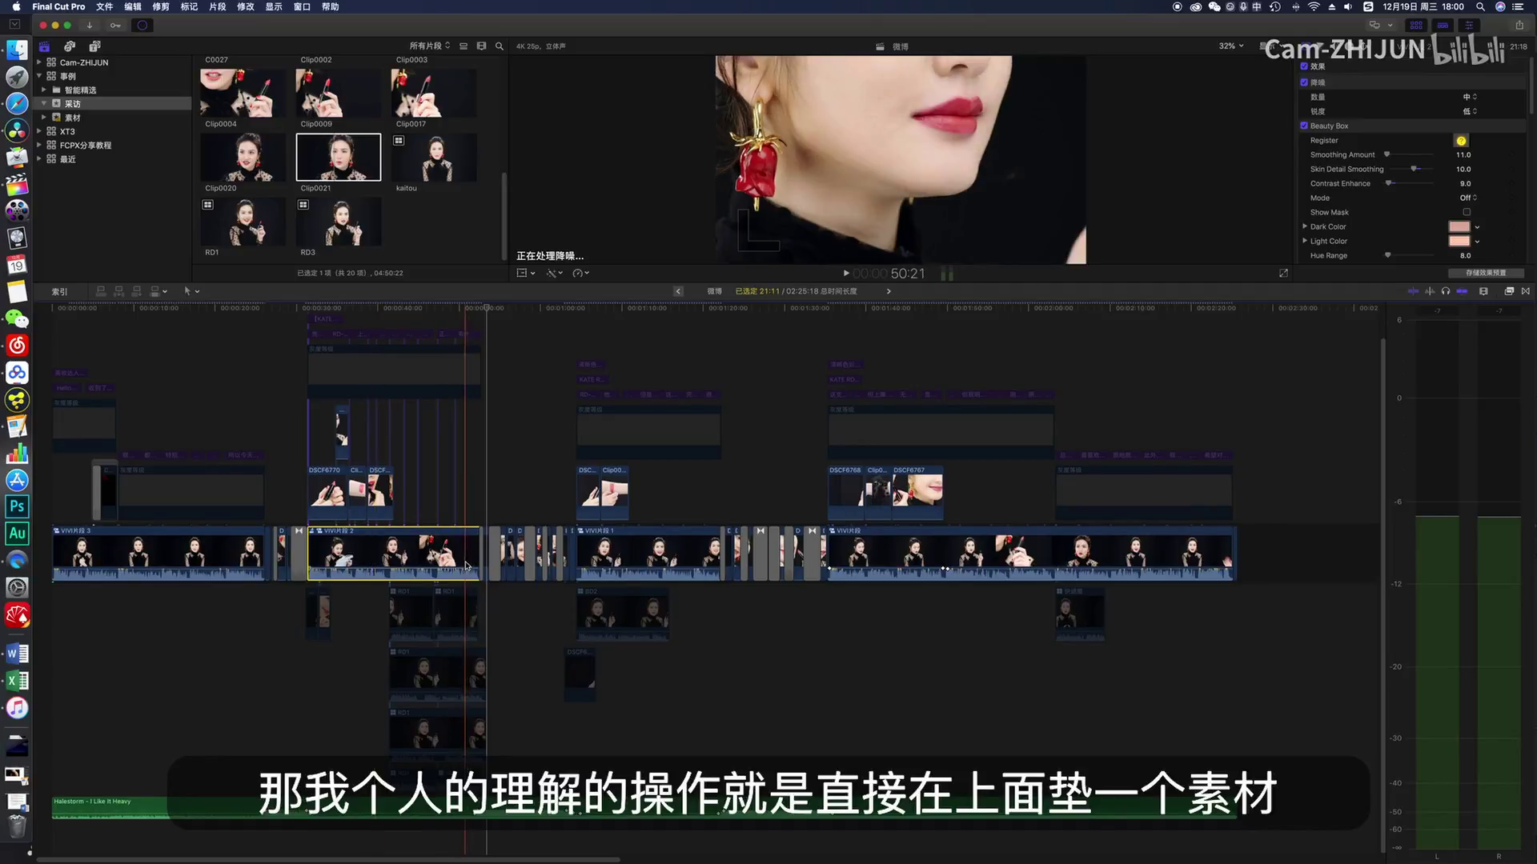
Step: Select the spare takes beneath VIVI片段 2, widening from the upper row to all rows, and clear the selection
{"action": "left_click_drag", "start_coordinate": [360, 617], "coordinate": [493, 634]}
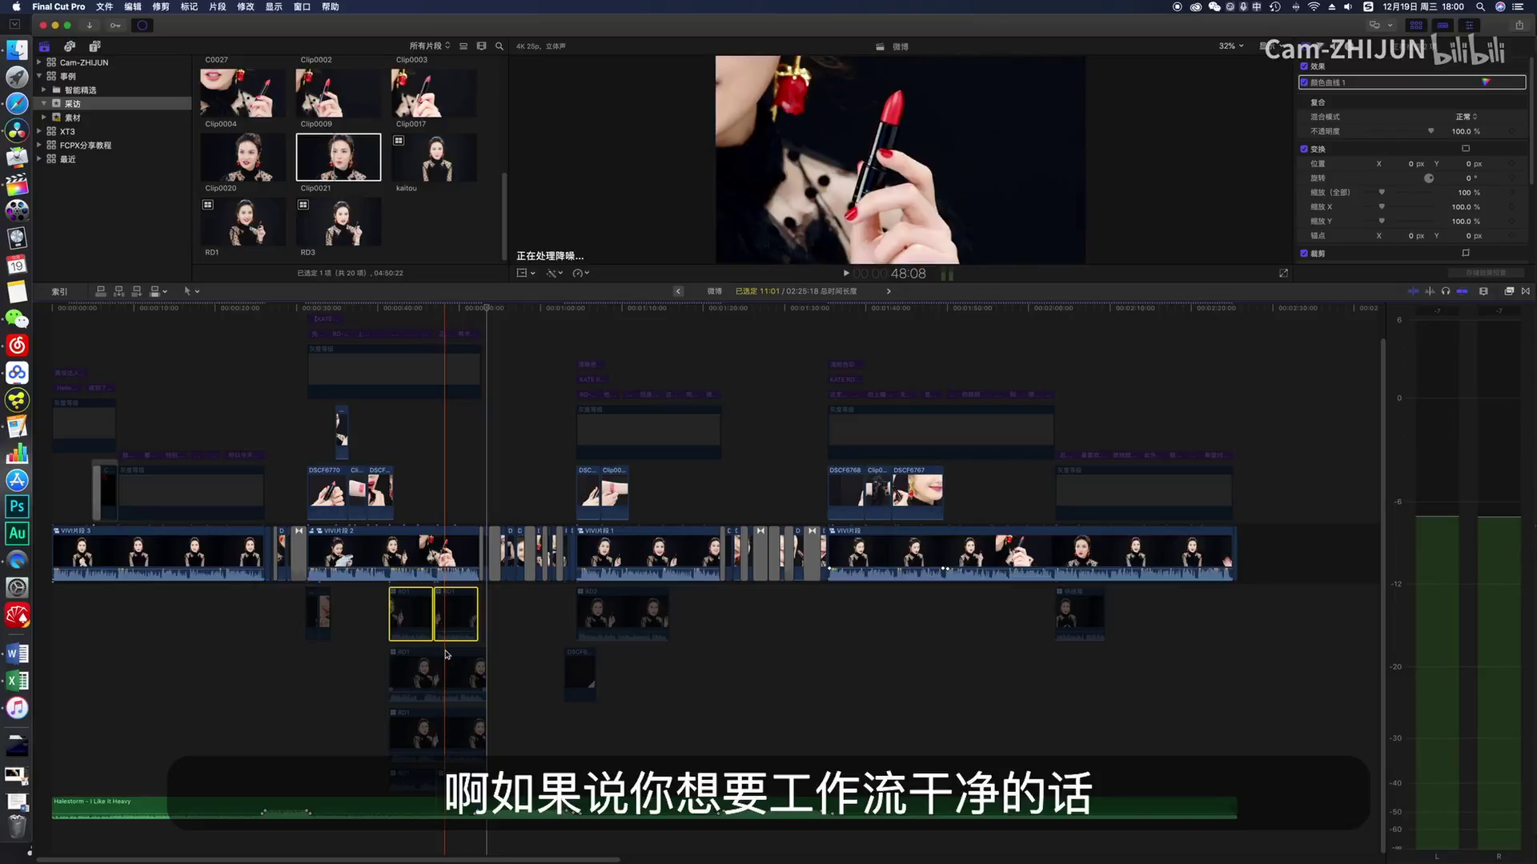
{"action": "left_click_drag", "start_coordinate": [384, 584], "coordinate": [492, 757]}
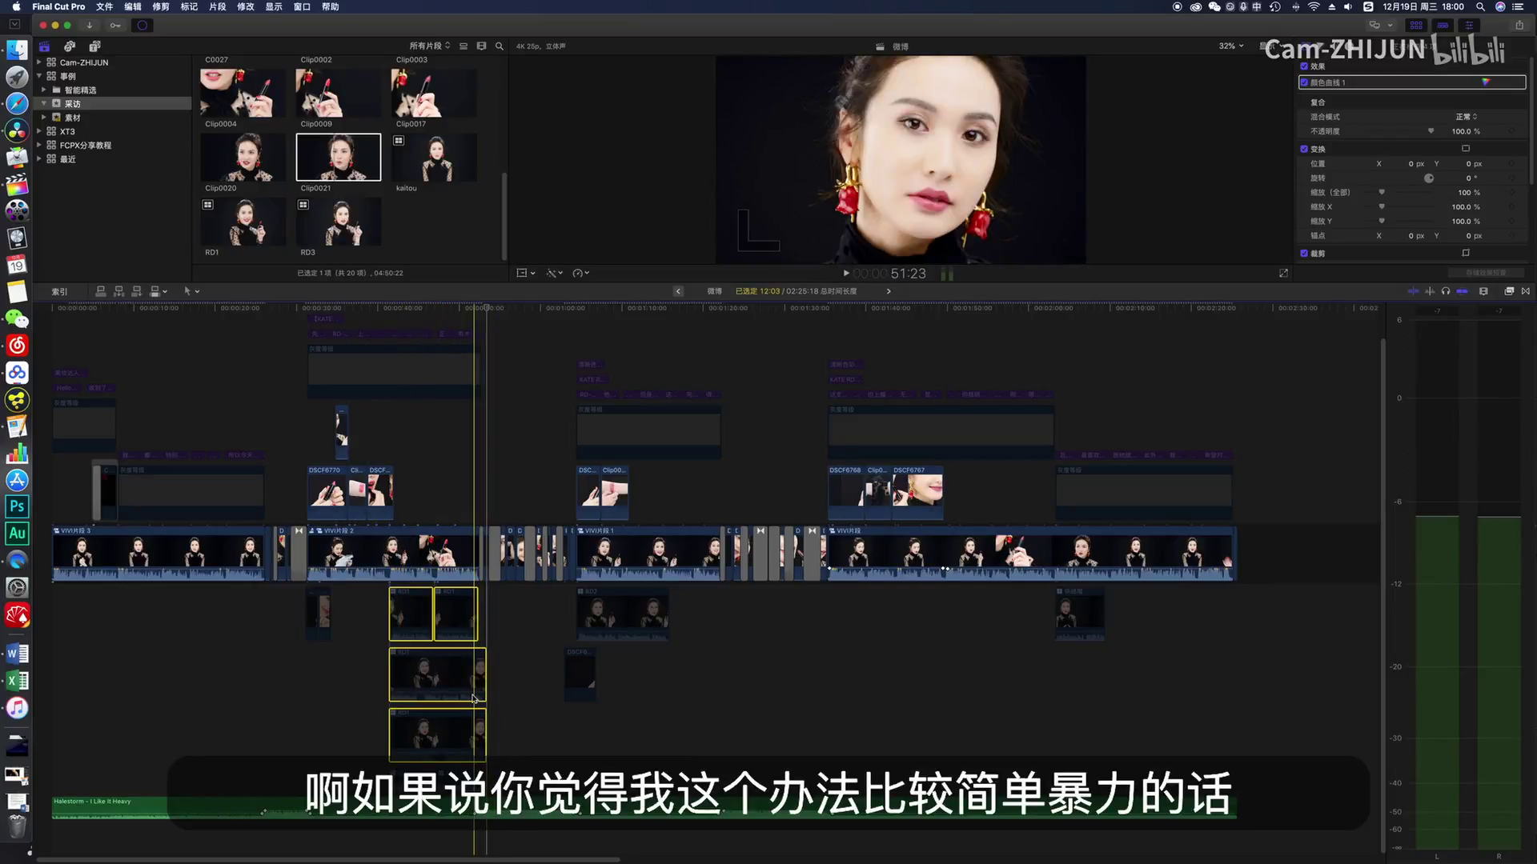
{"action": "left_click_drag", "start_coordinate": [275, 607], "coordinate": [515, 732]}
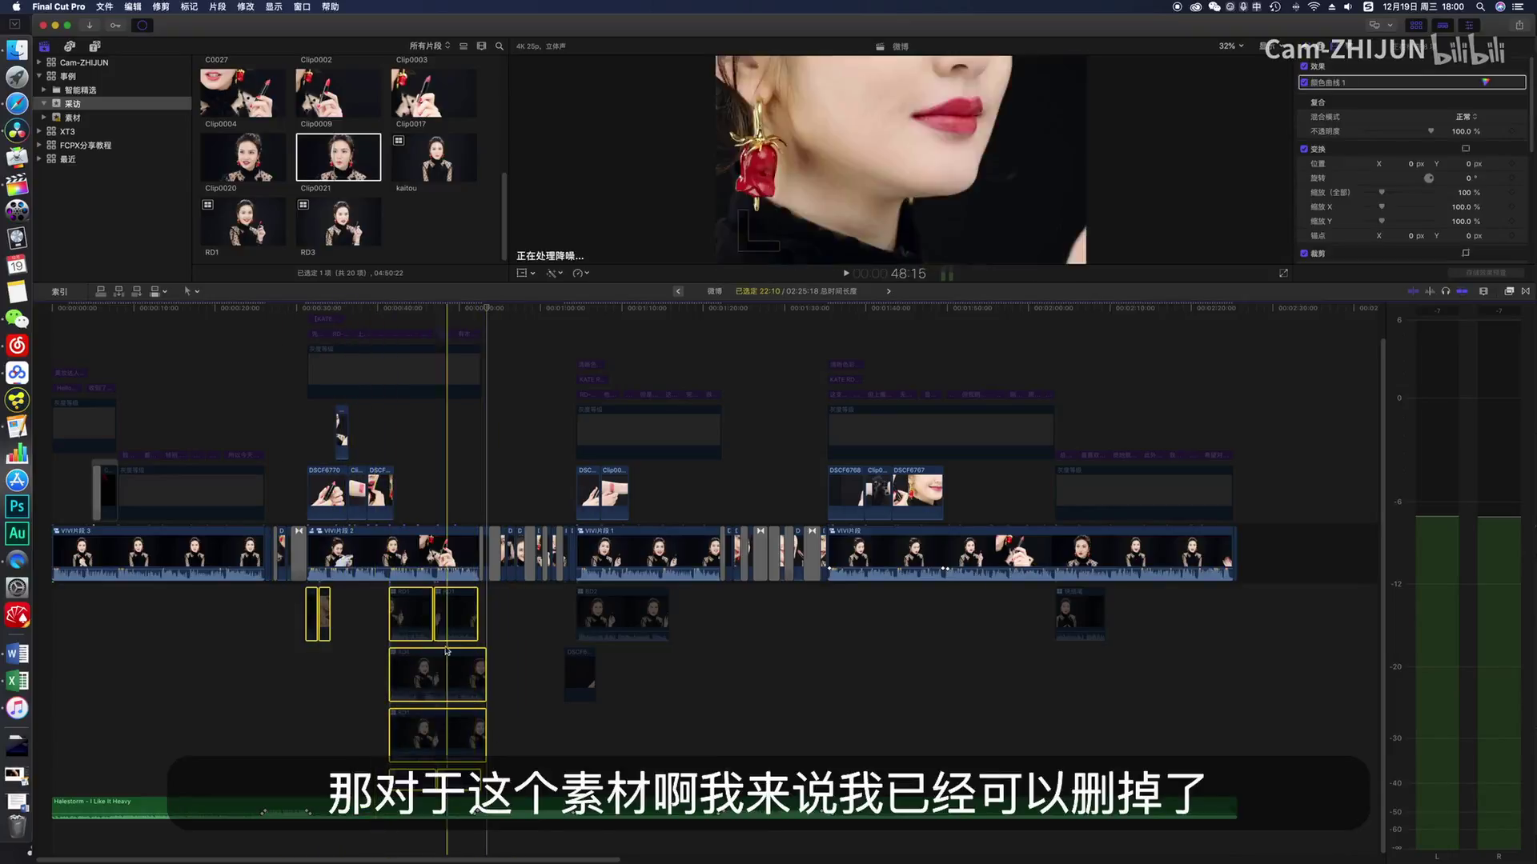
{"action": "left_click", "coordinate": [374, 629]}
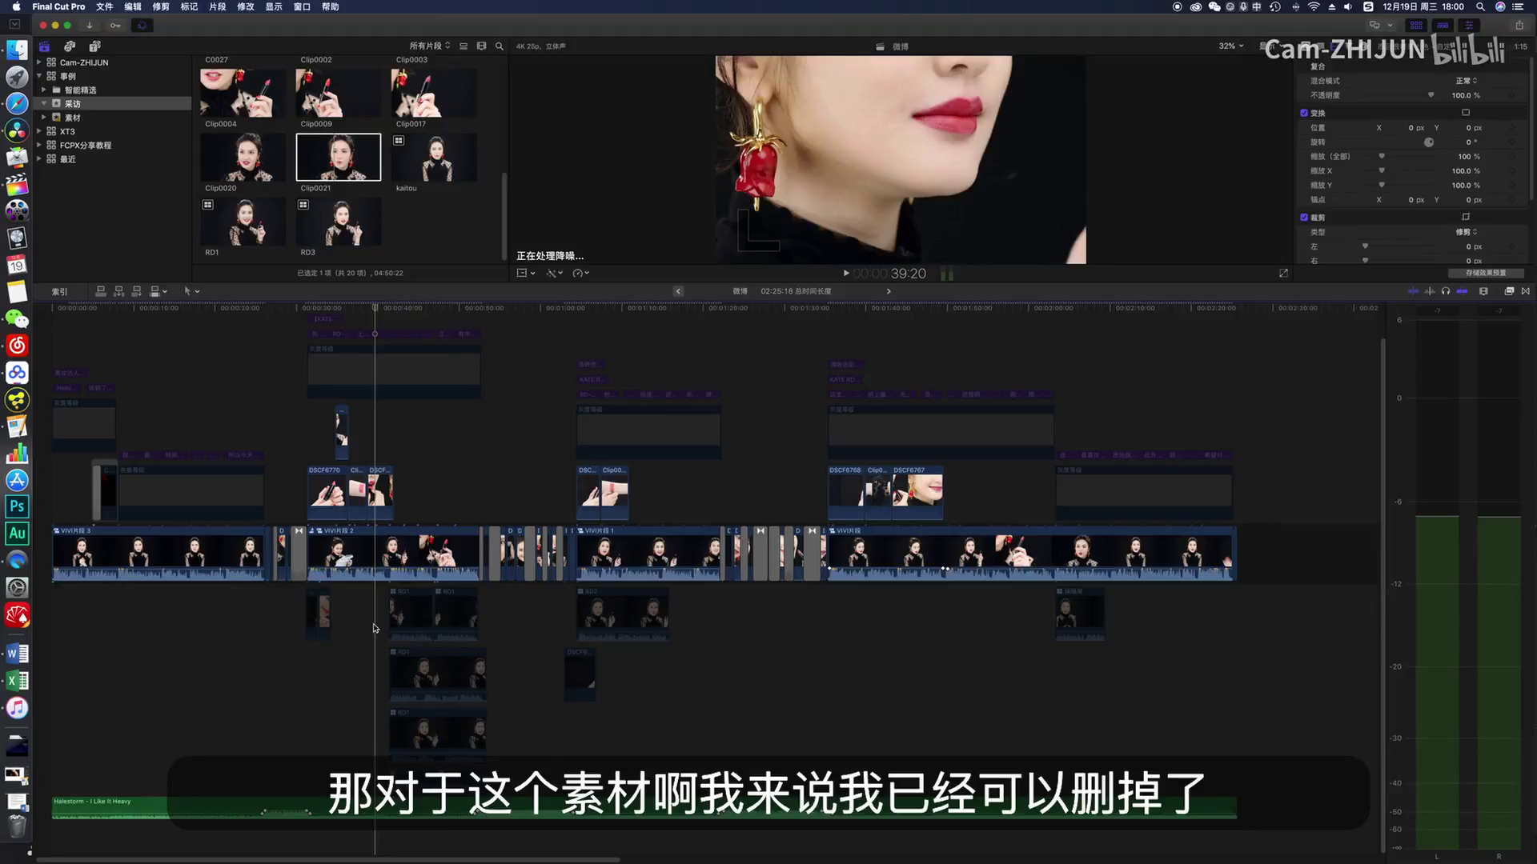
Step: Delete all spare clips kept beneath VIVI片段 2, VIVI片段 1 and the final VIVI片段
{"action": "left_click_drag", "start_coordinate": [504, 778], "coordinate": [302, 620]}
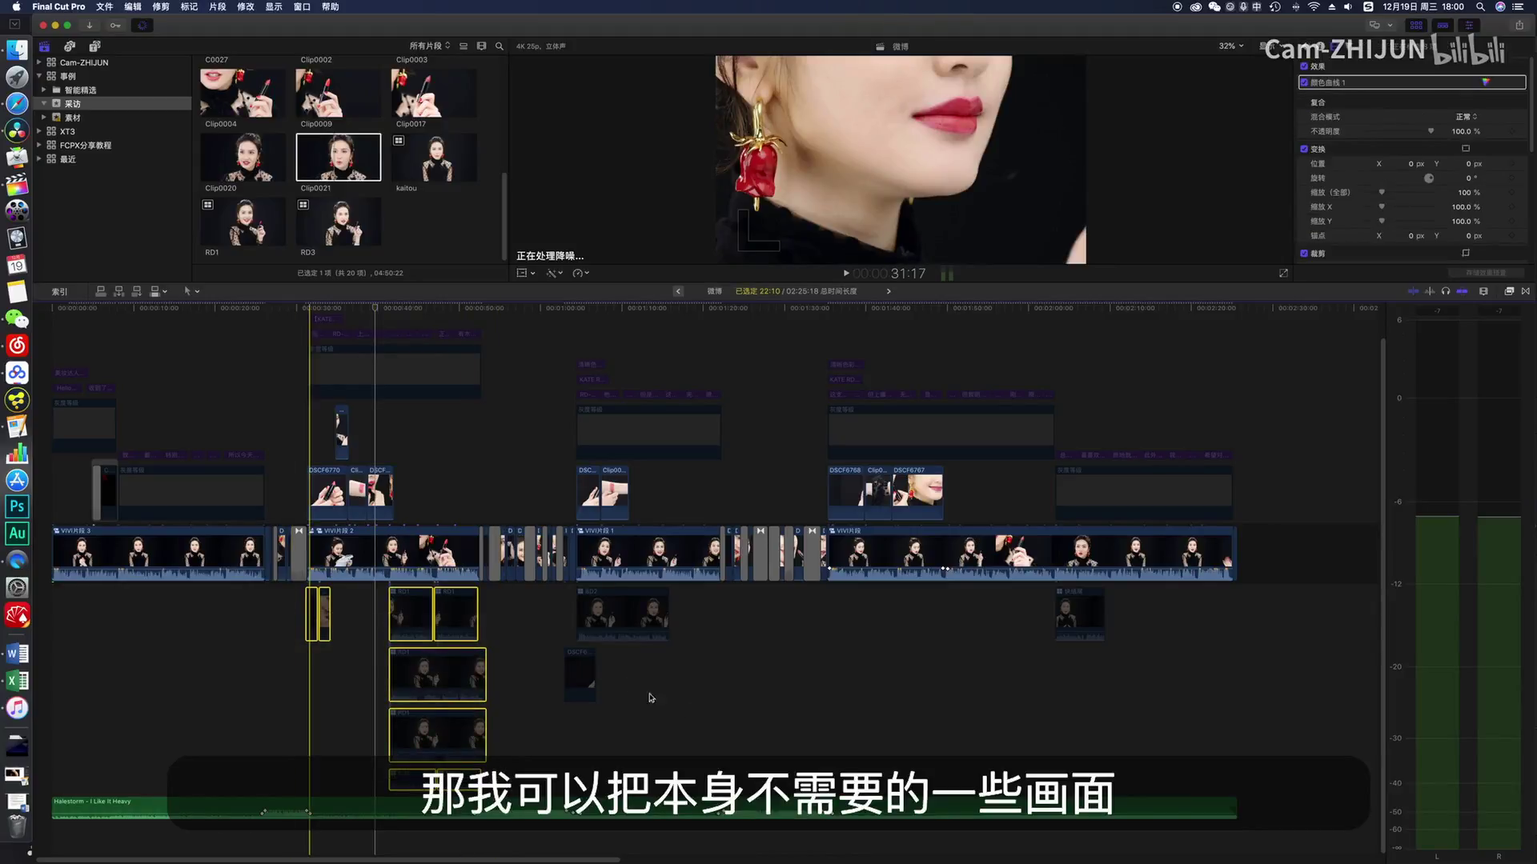
{"action": "key", "text": "Delete"}
{"action": "left_click_drag", "start_coordinate": [701, 686], "coordinate": [566, 624]}
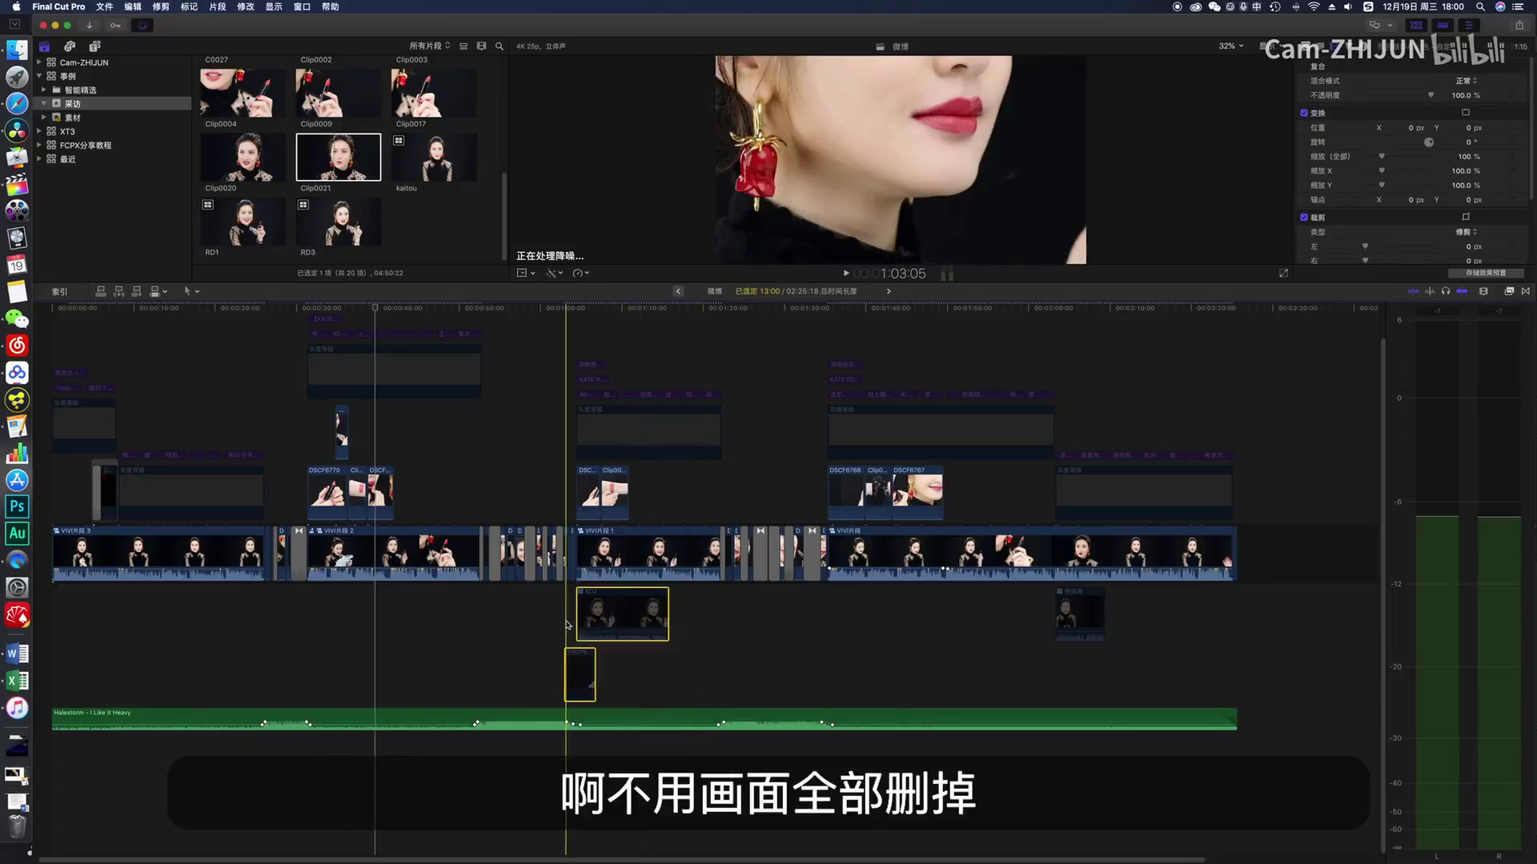
{"action": "key", "text": "Delete"}
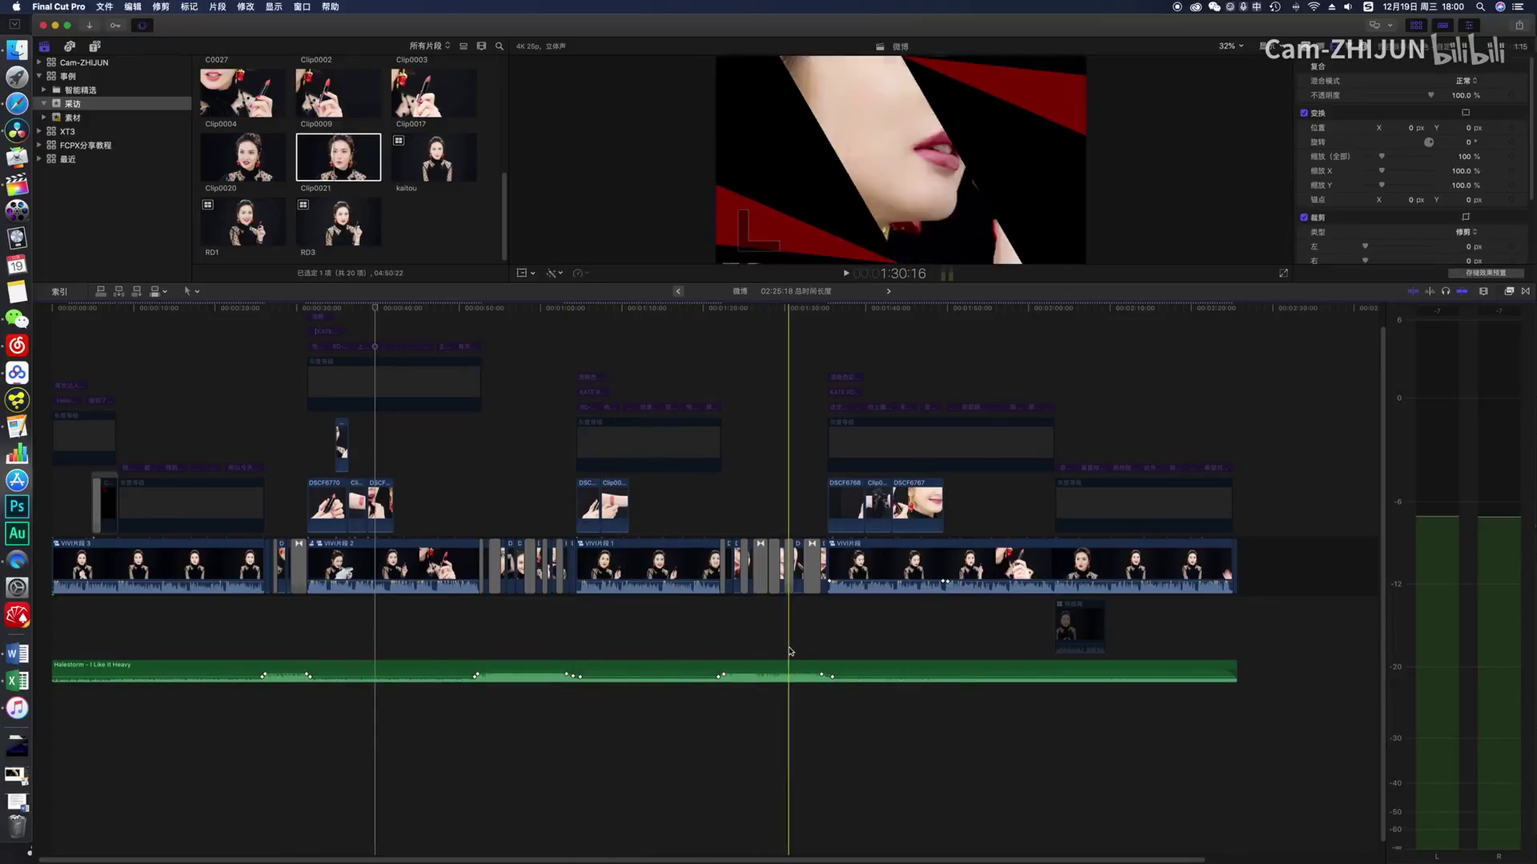
{"action": "left_click", "coordinate": [1072, 624]}
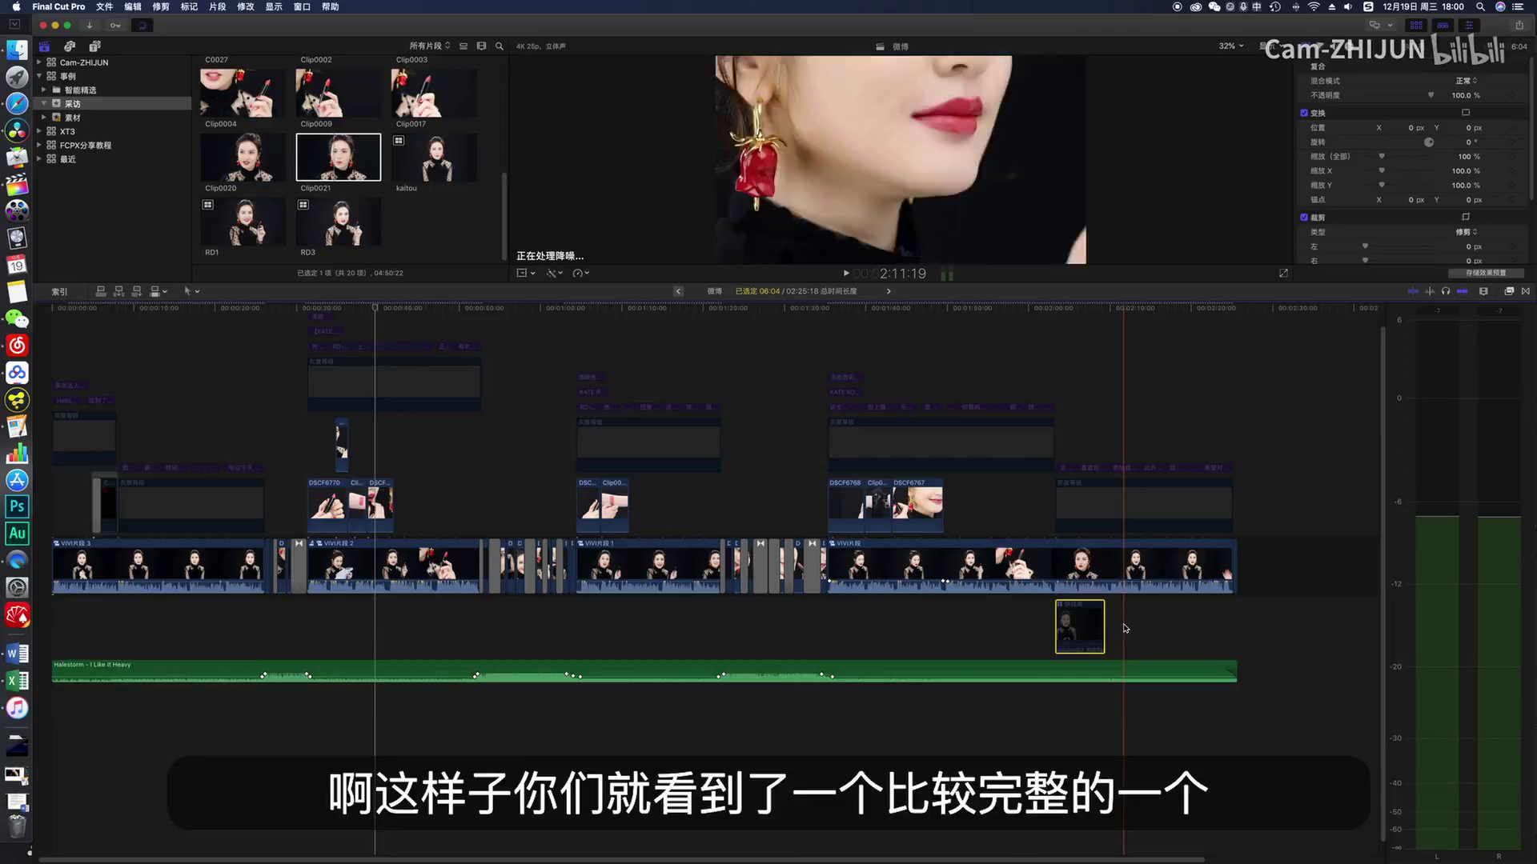
{"action": "key", "text": "Delete"}
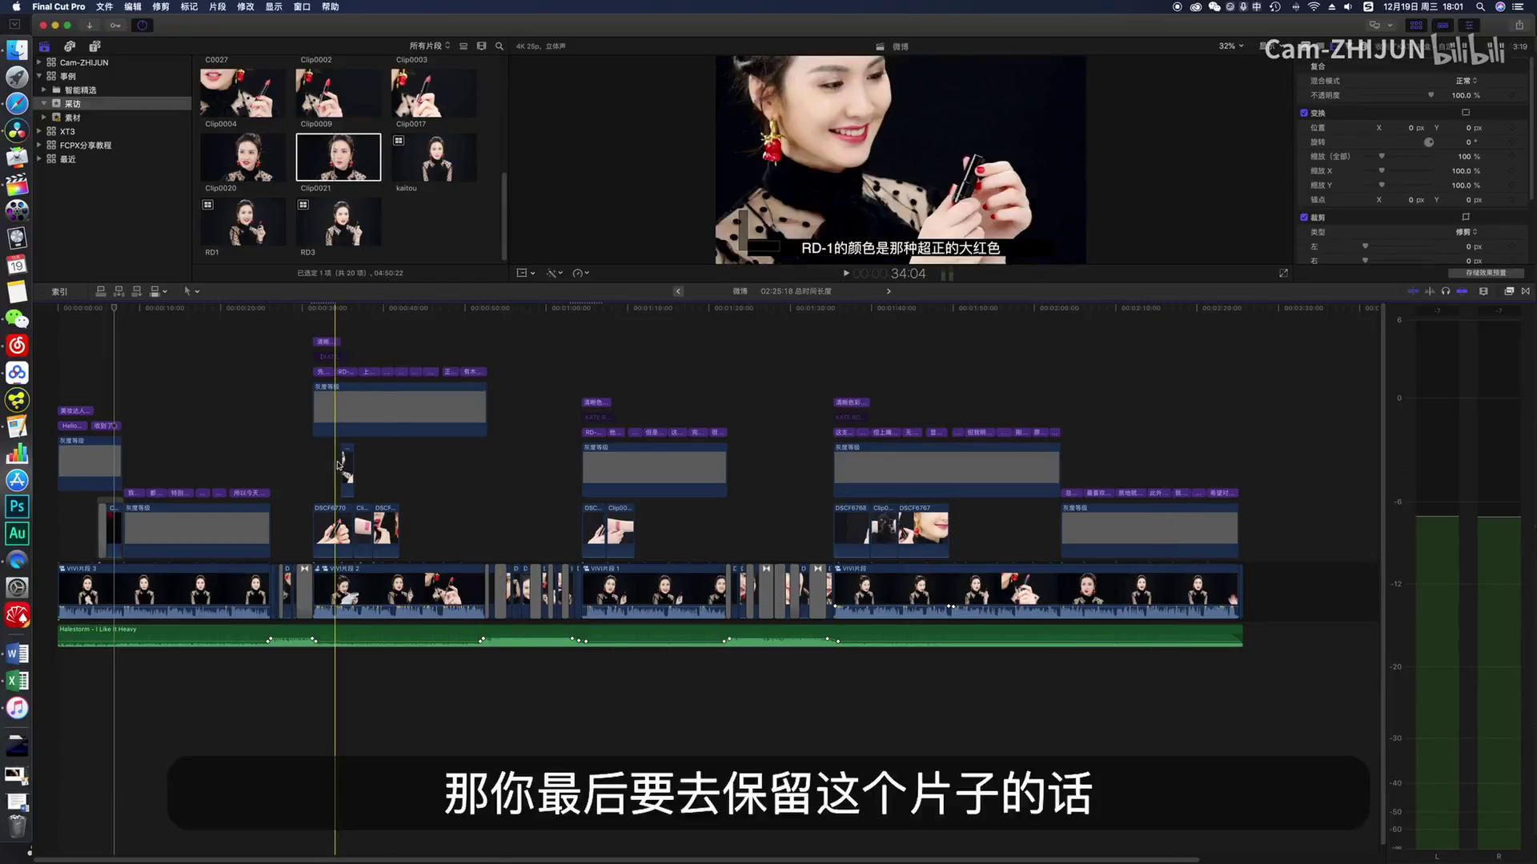
Step: Disable the background music clip that runs beneath the whole primary storyline
{"action": "scroll", "coordinate": [572, 500], "scroll_direction": "down", "scroll_amount": 1}
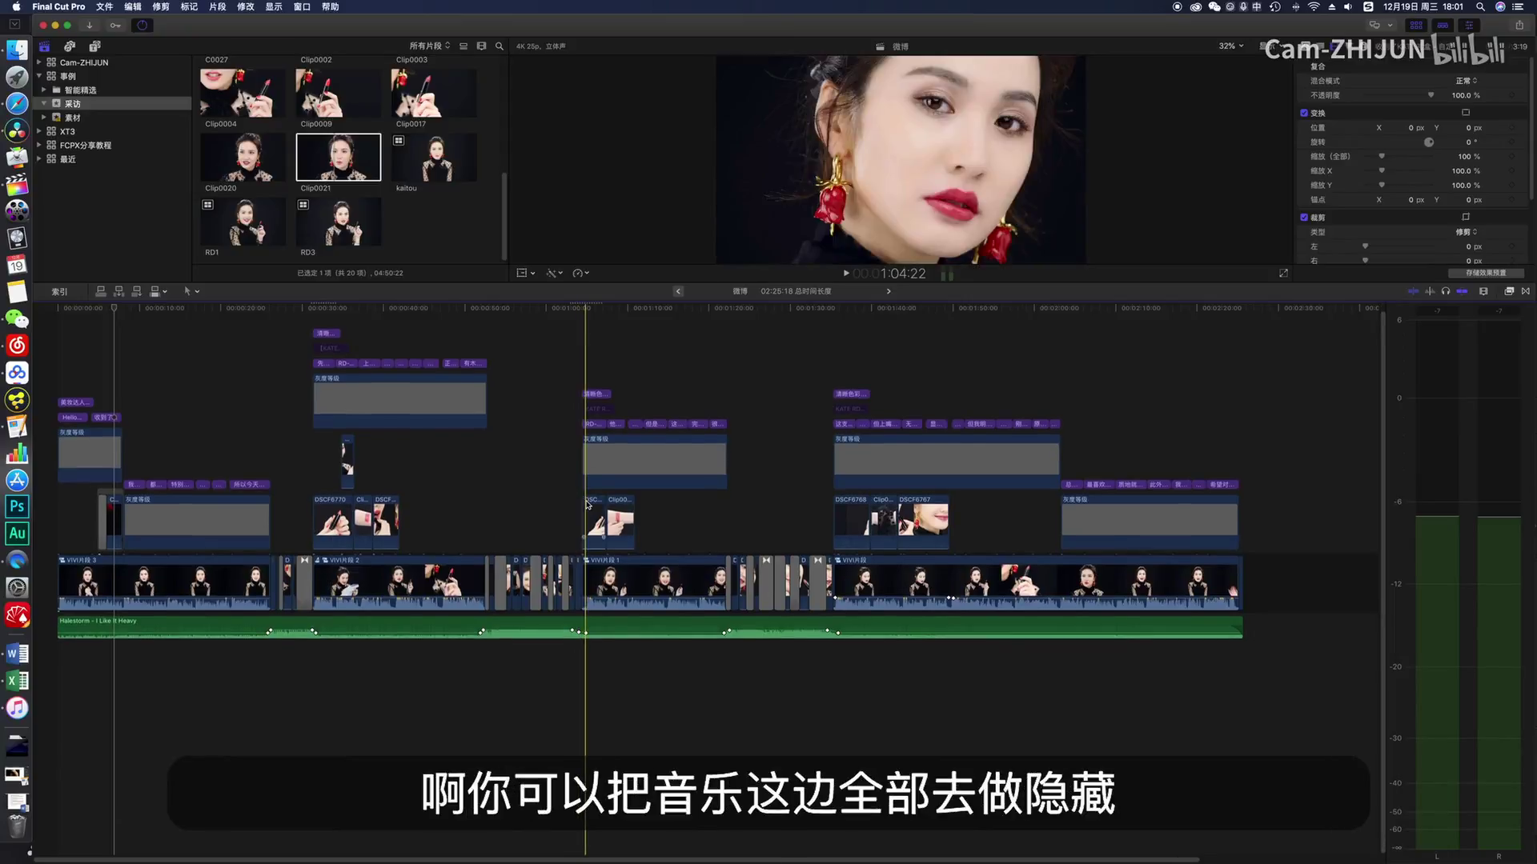
{"action": "left_click", "coordinate": [790, 628]}
{"action": "left_click_drag", "start_coordinate": [790, 628], "coordinate": [743, 630]}
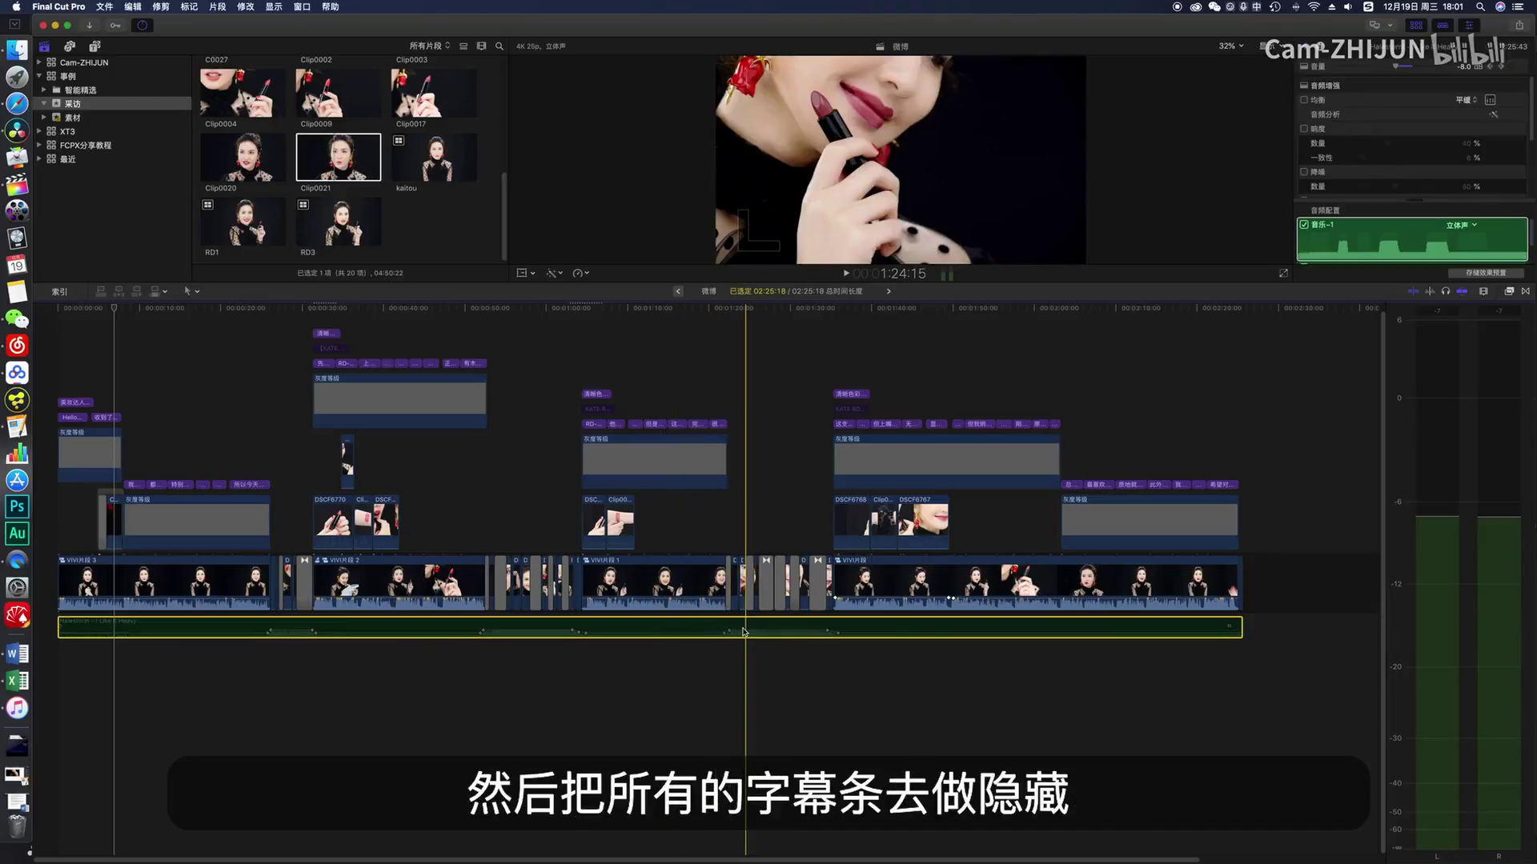
Step: Select the subtitles and overlay clips stacked above the storyline together, and clear the selection
{"action": "left_click_drag", "start_coordinate": [1302, 494], "coordinate": [96, 314]}
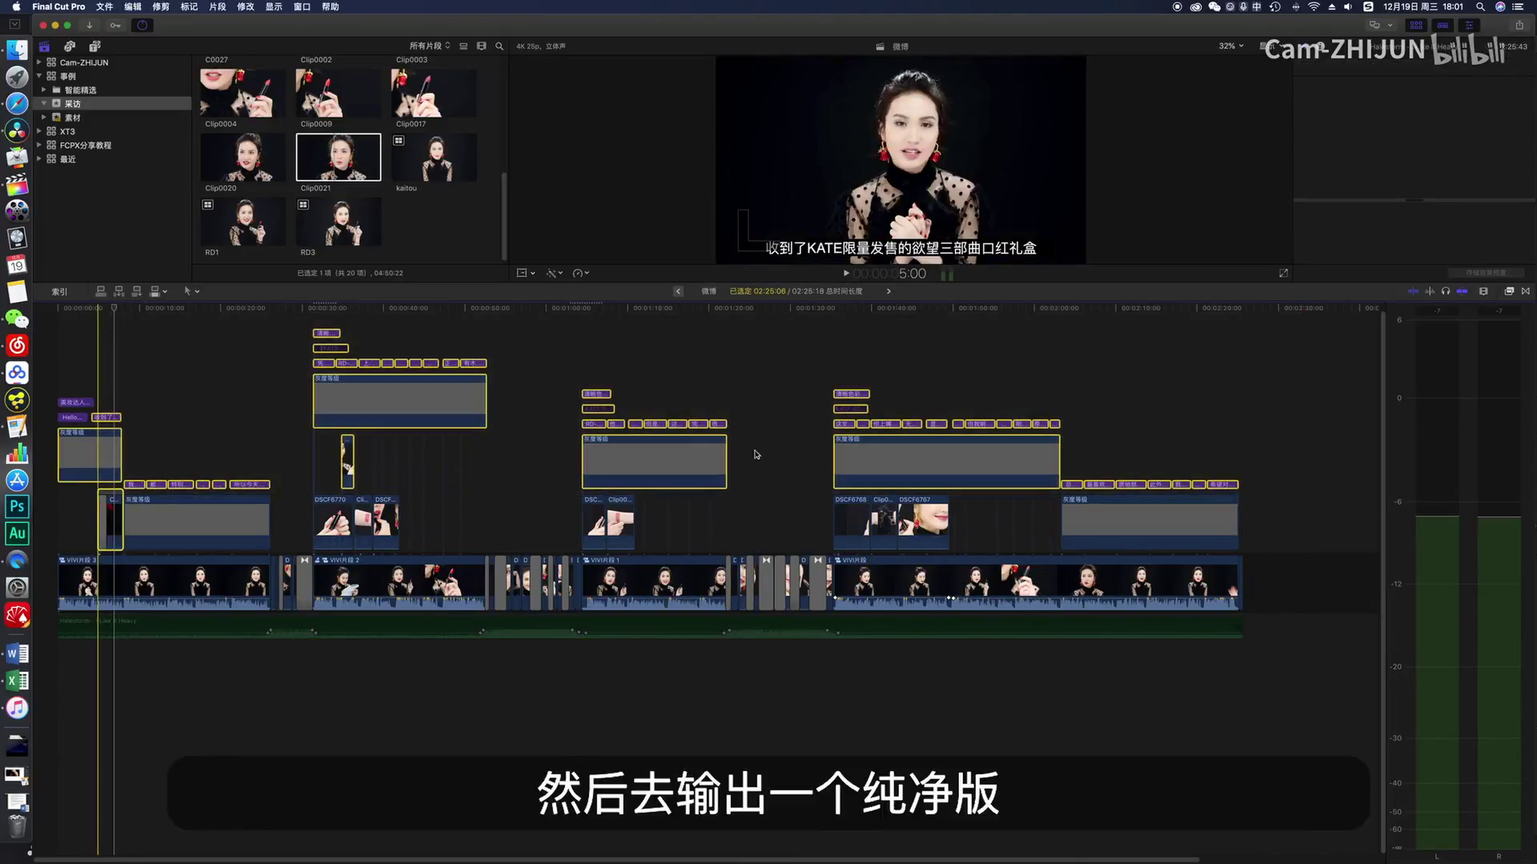
{"action": "left_click", "coordinate": [809, 456]}
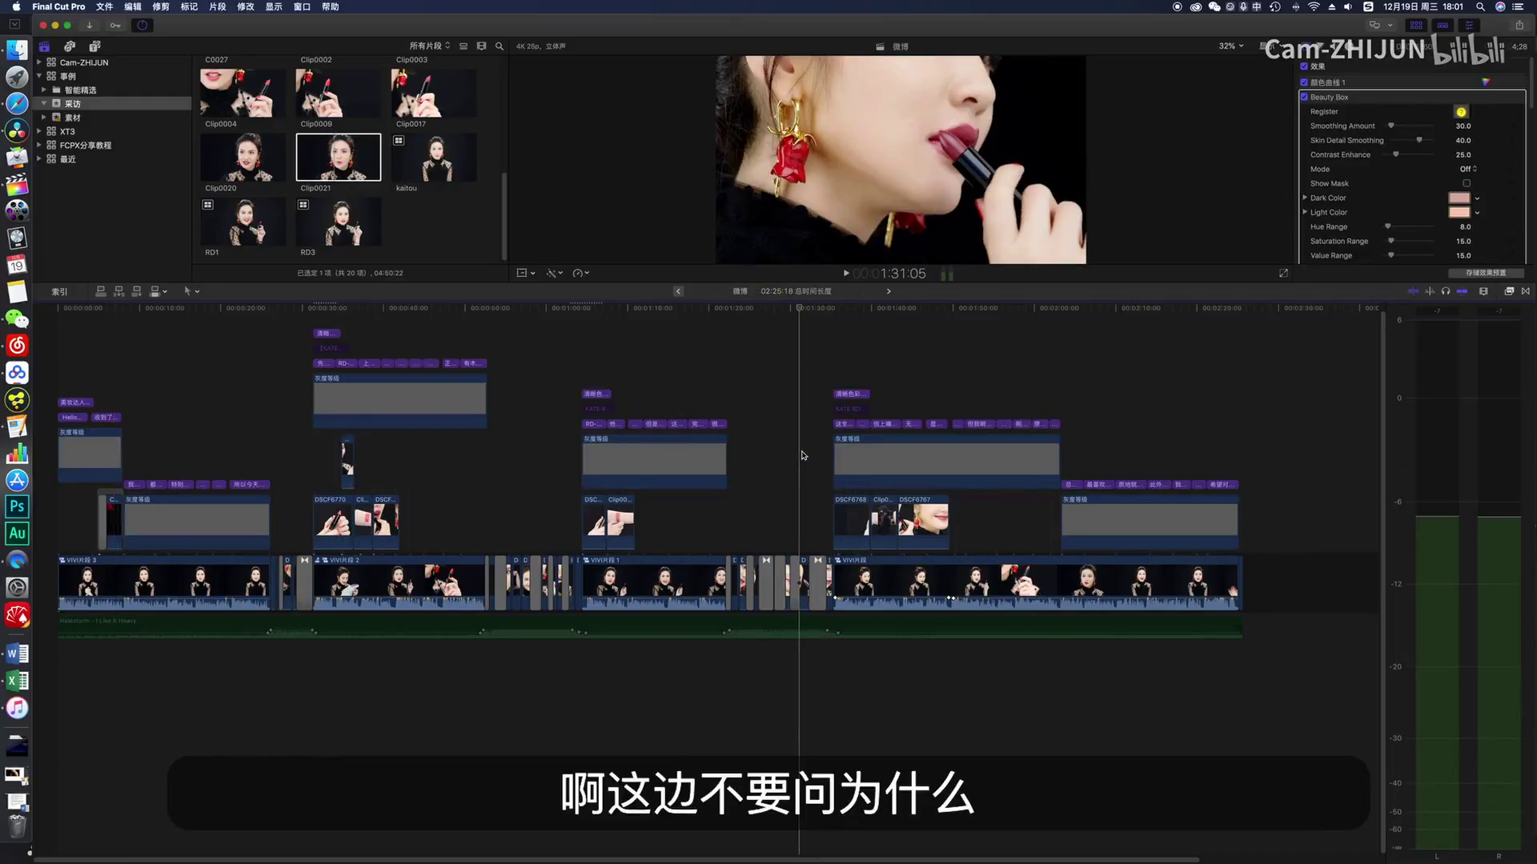